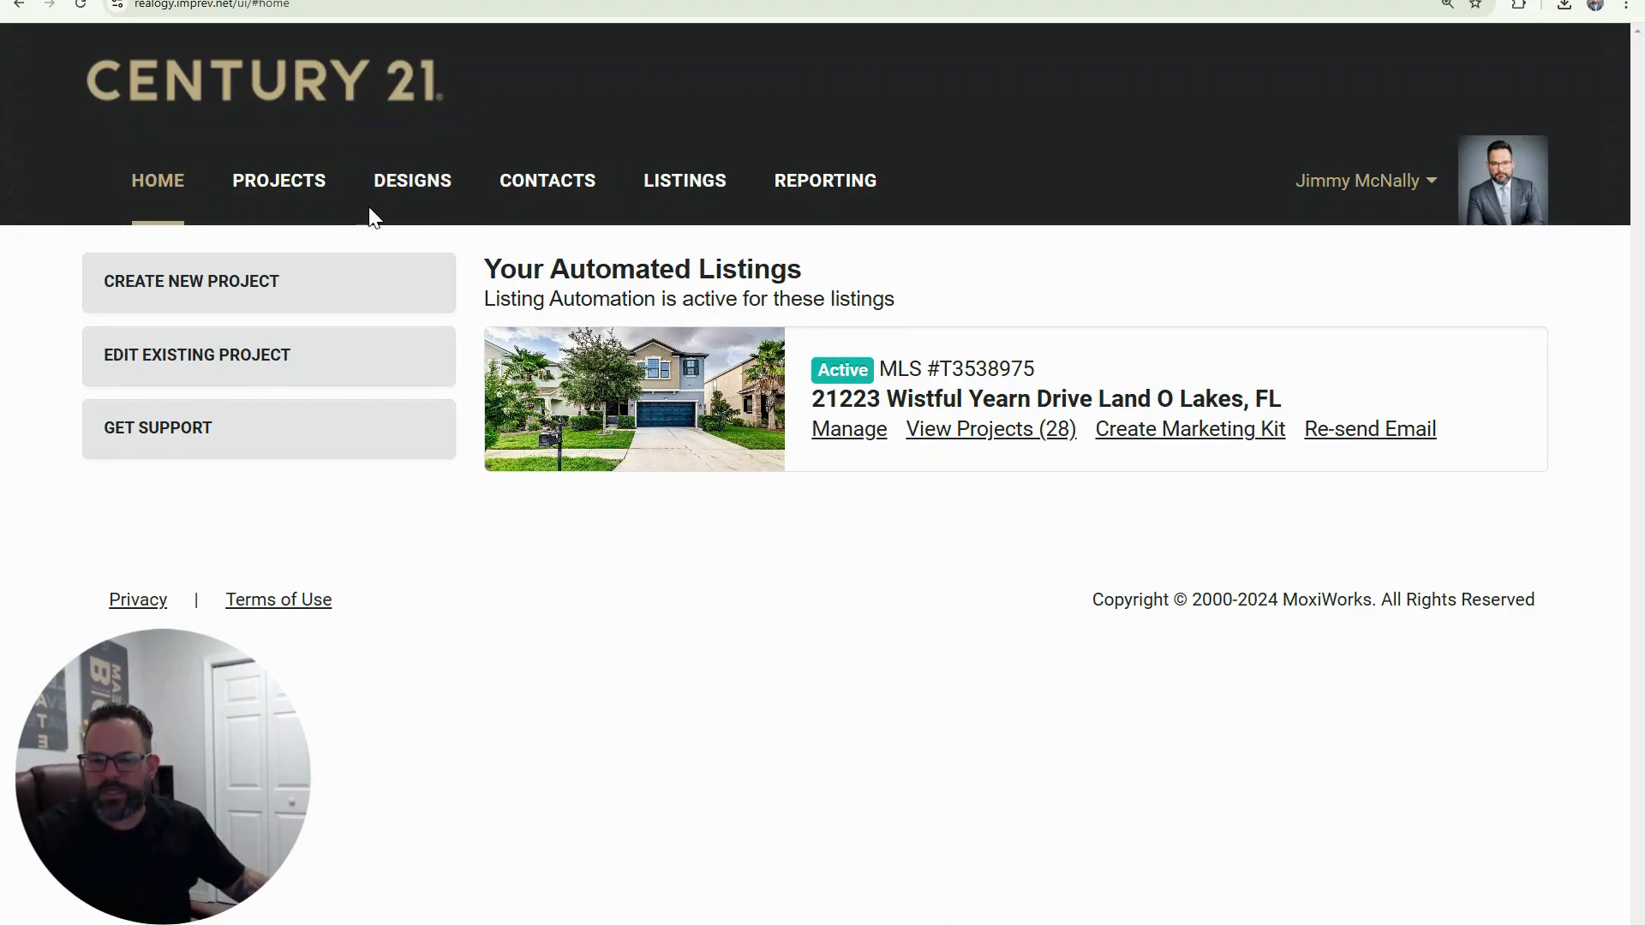
# Open the design gallery and list the designs in the Postcards product category
pyautogui.click(419, 183)
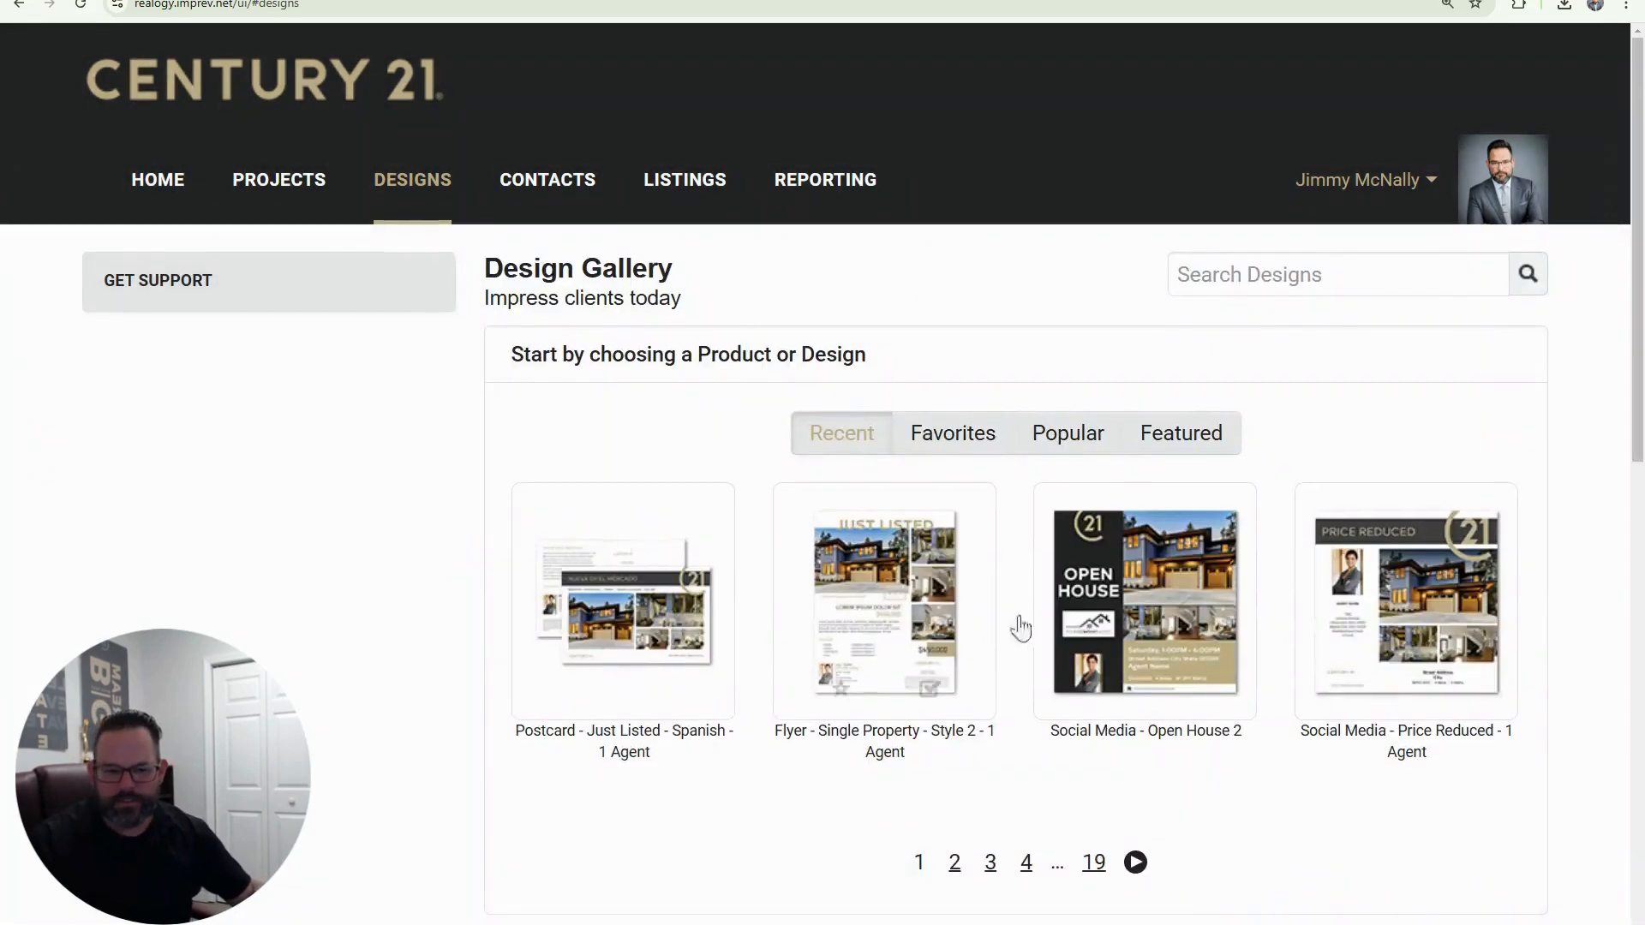
pyautogui.scroll(-8, 1017, 624)
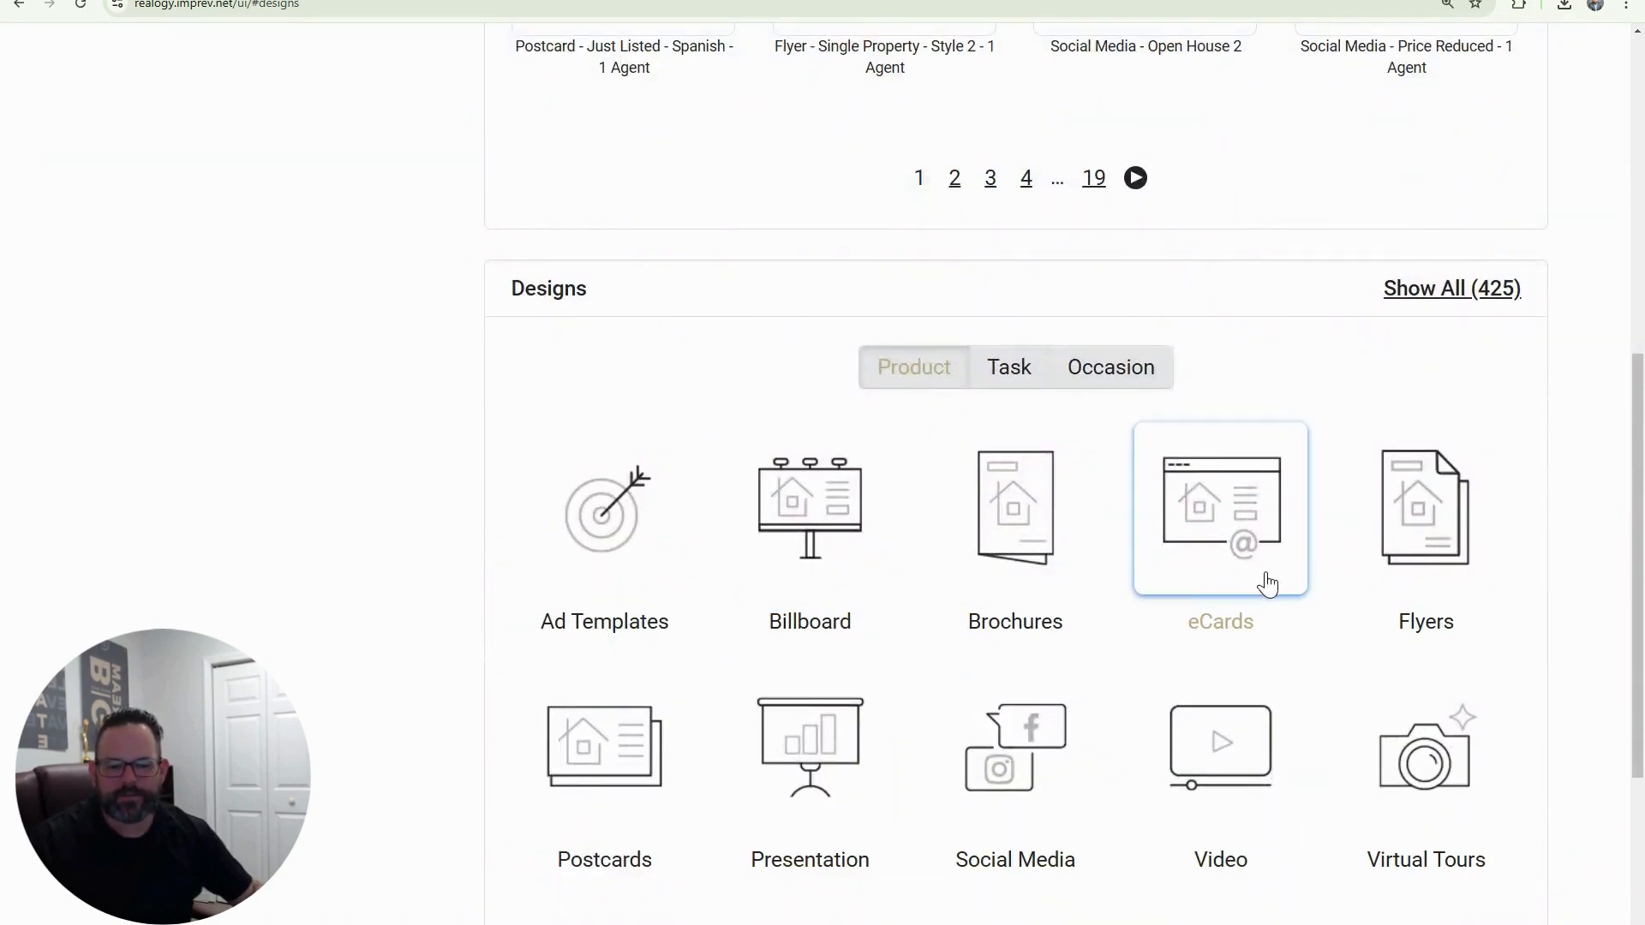
pyautogui.scroll(-1, 1260, 583)
pyautogui.scroll(-1, 1242, 601)
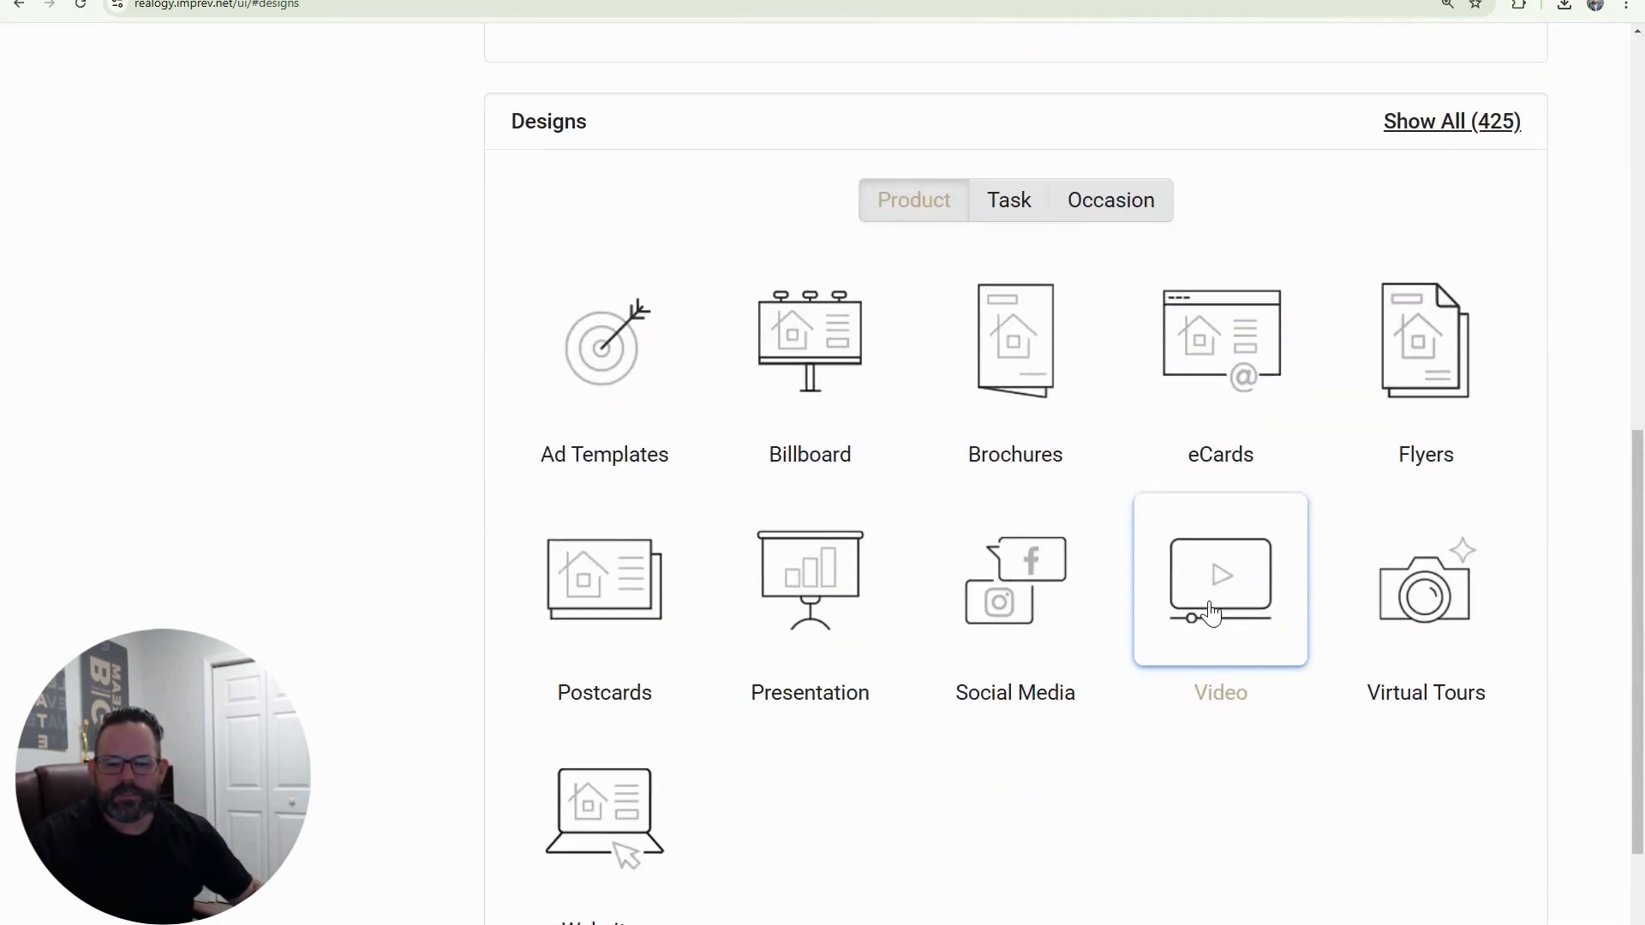
pyautogui.click(644, 586)
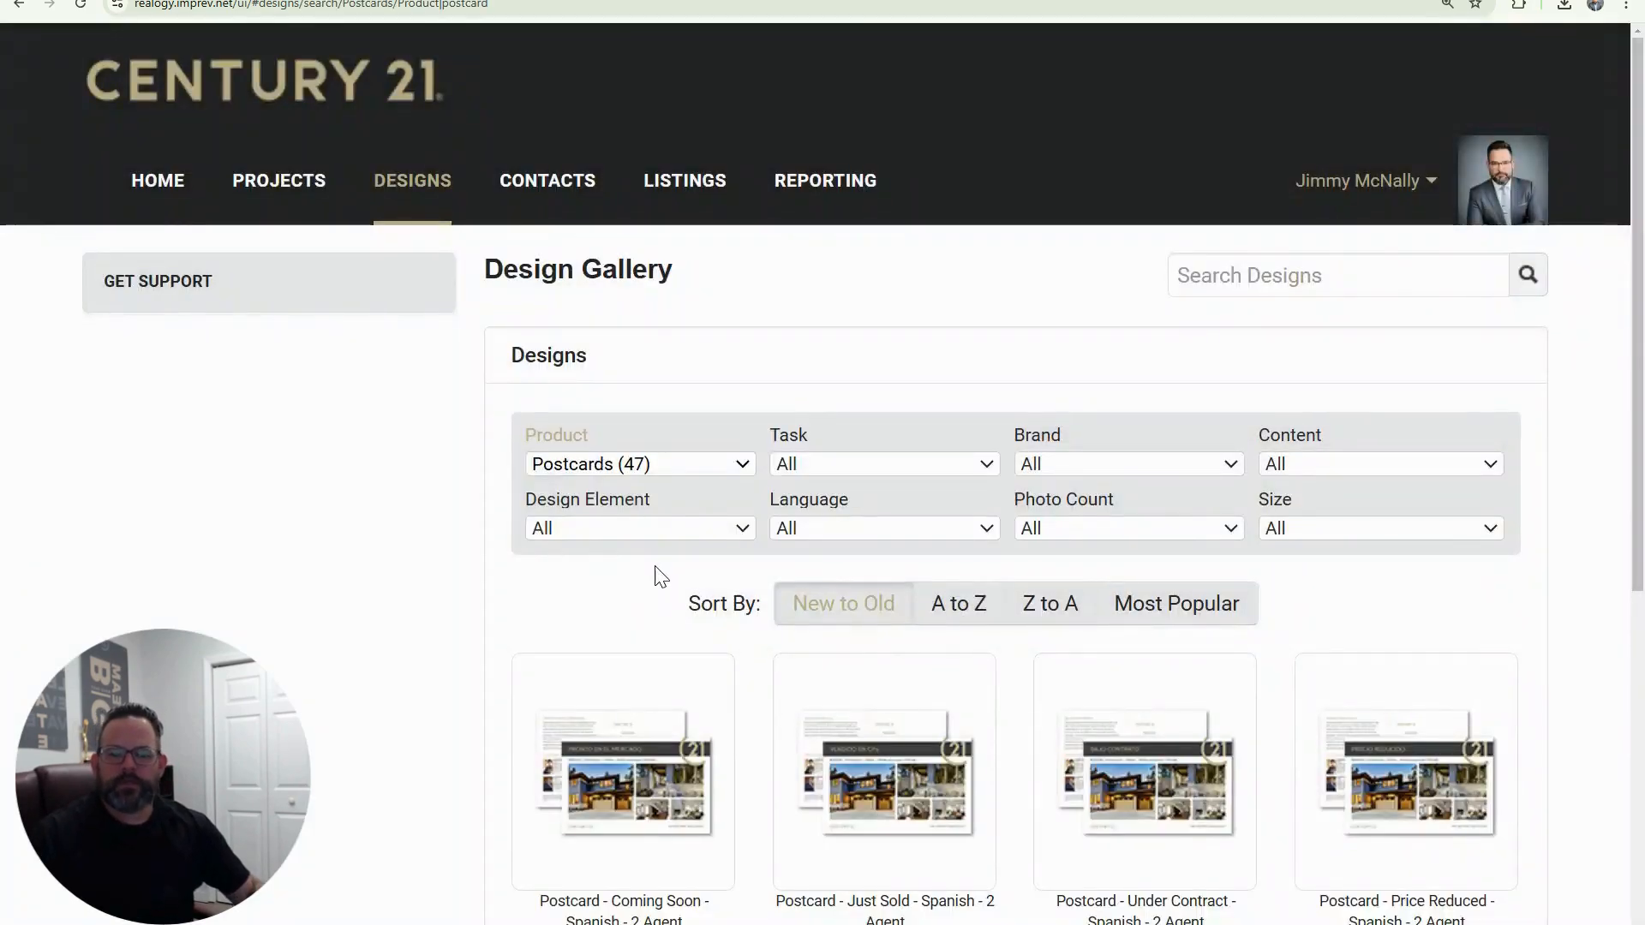
# Filter the postcard designs to the Just Listed task and the 1 Agent design element, leaving the language at All
pyautogui.scroll(-6, 899, 635)
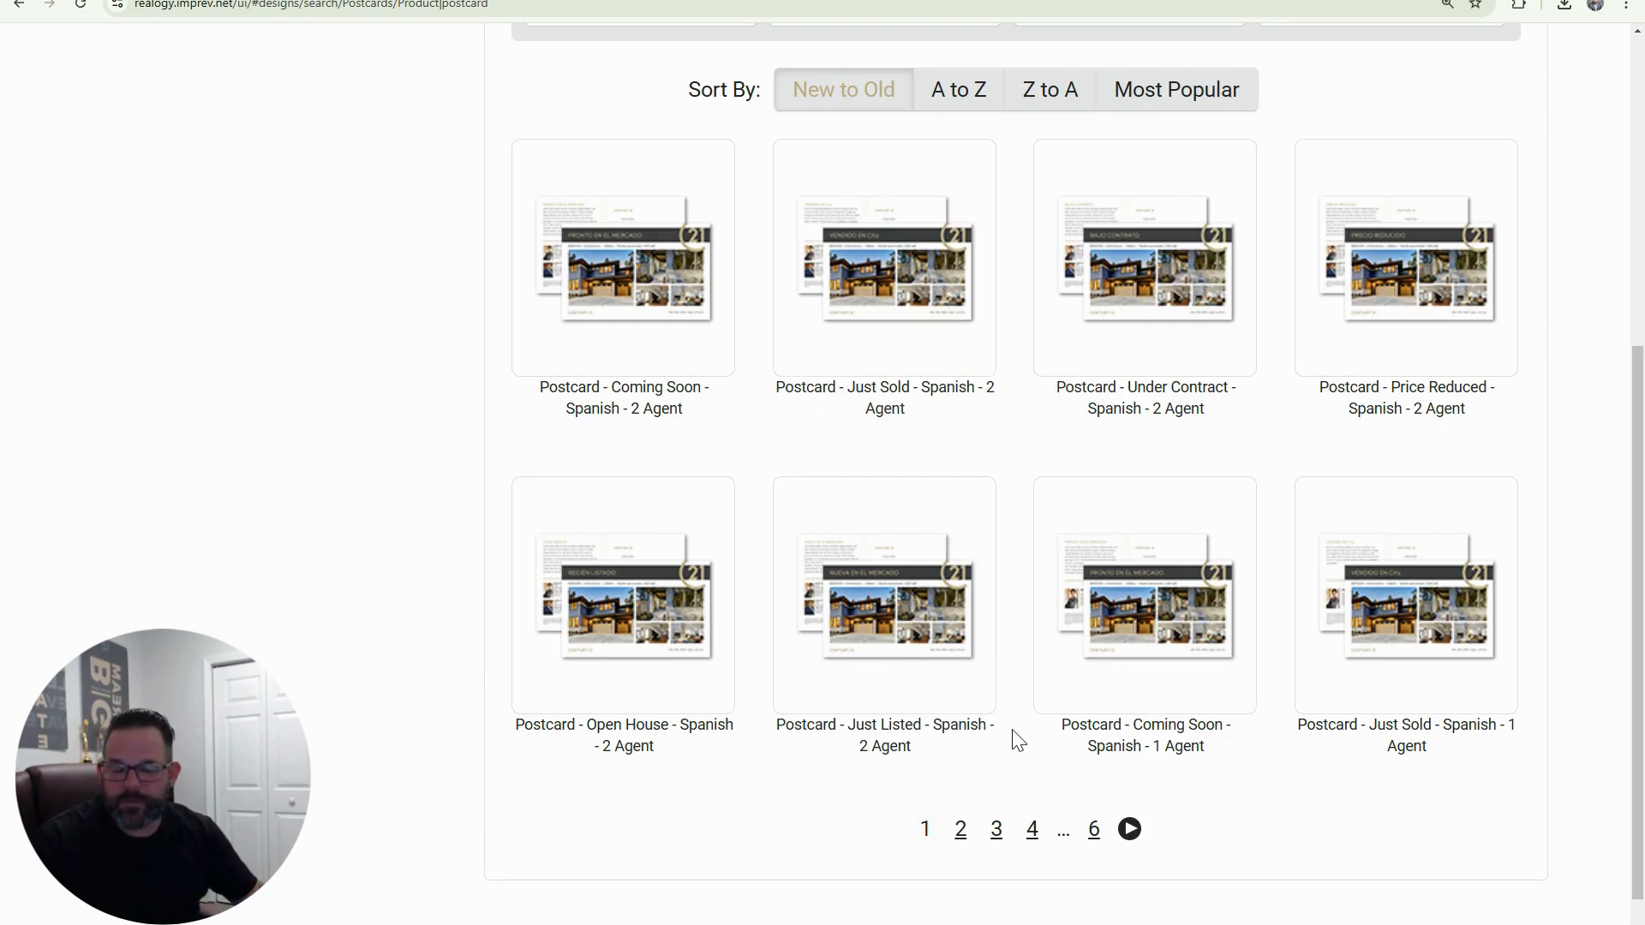
pyautogui.scroll(4, 1012, 731)
pyautogui.scroll(1, 1028, 694)
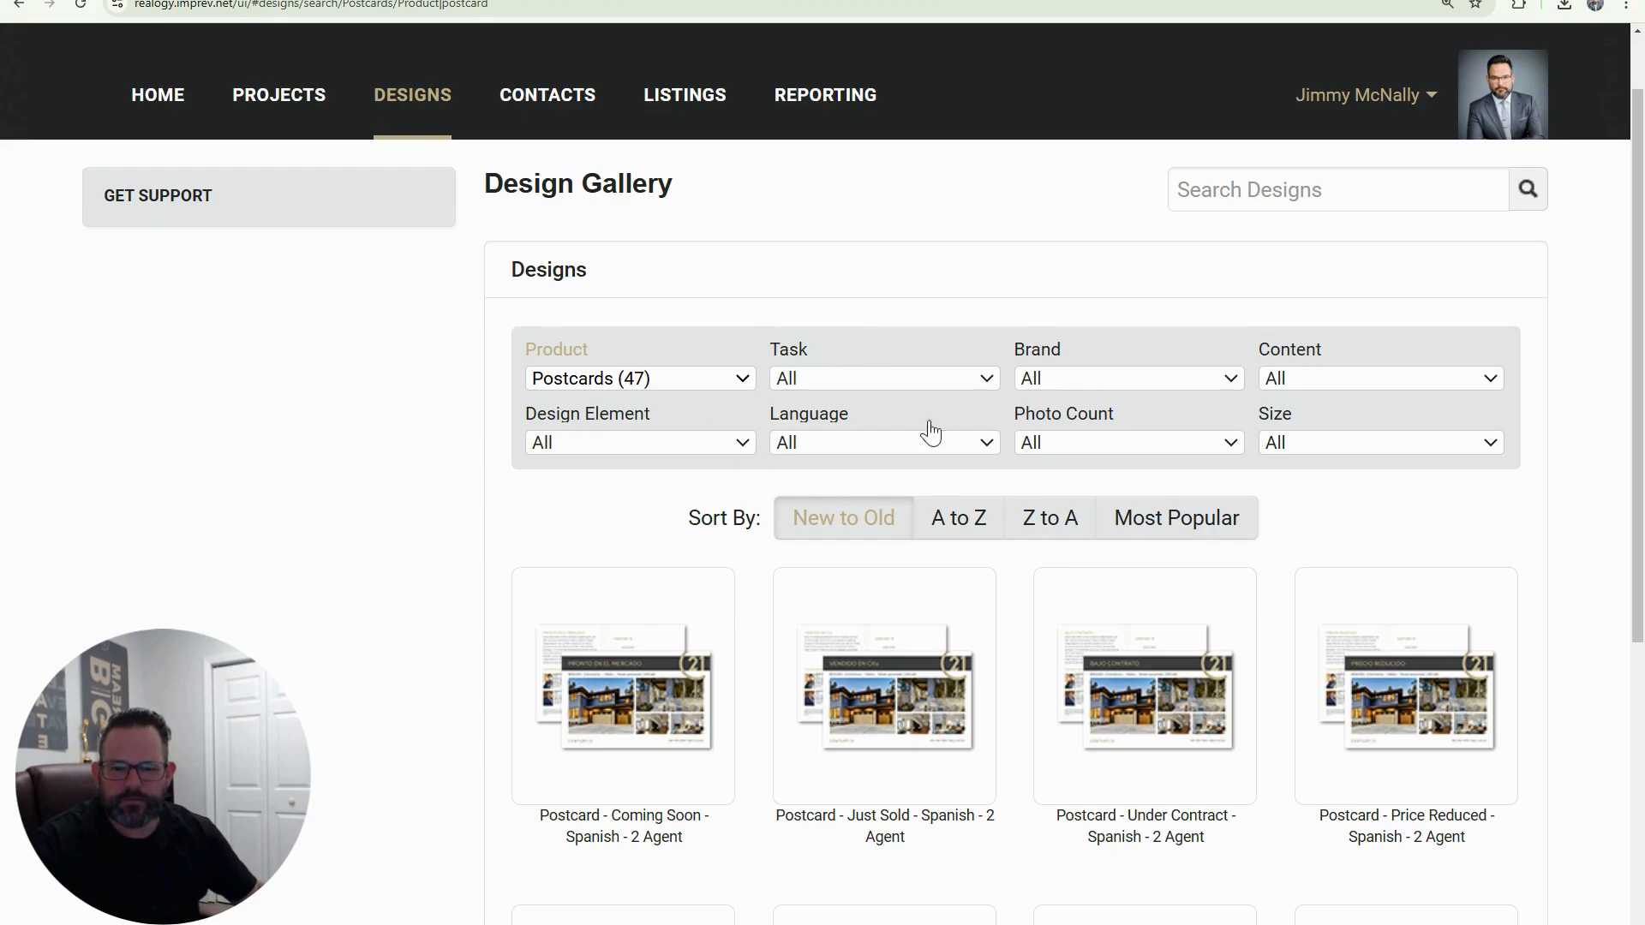
pyautogui.click(867, 384)
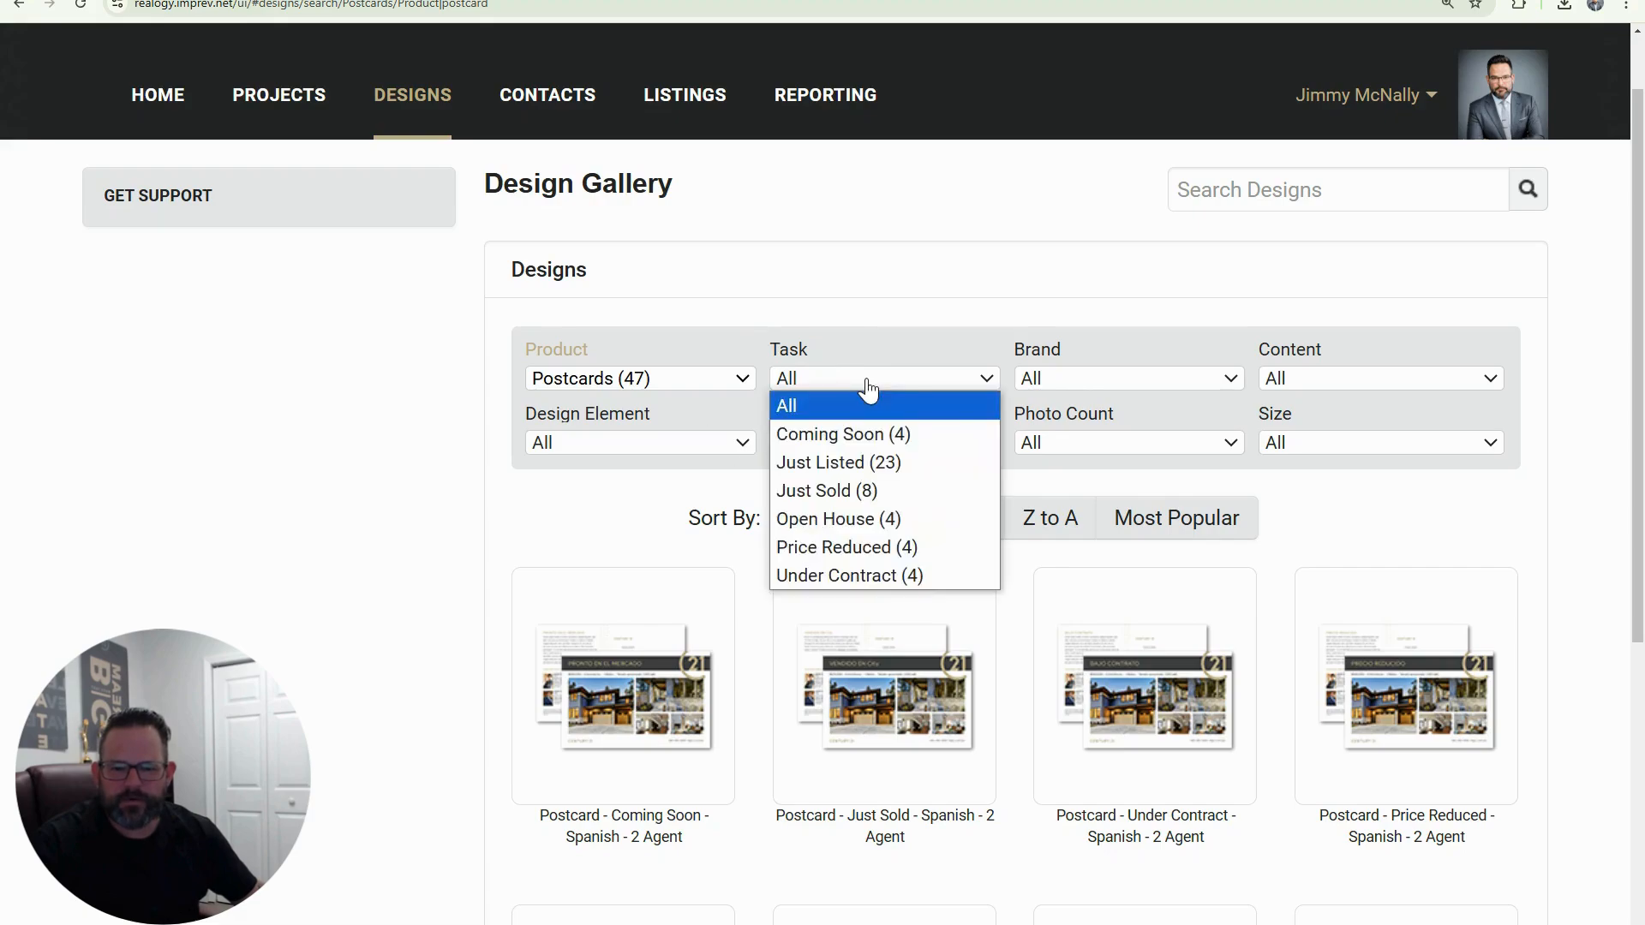
pyautogui.click(841, 461)
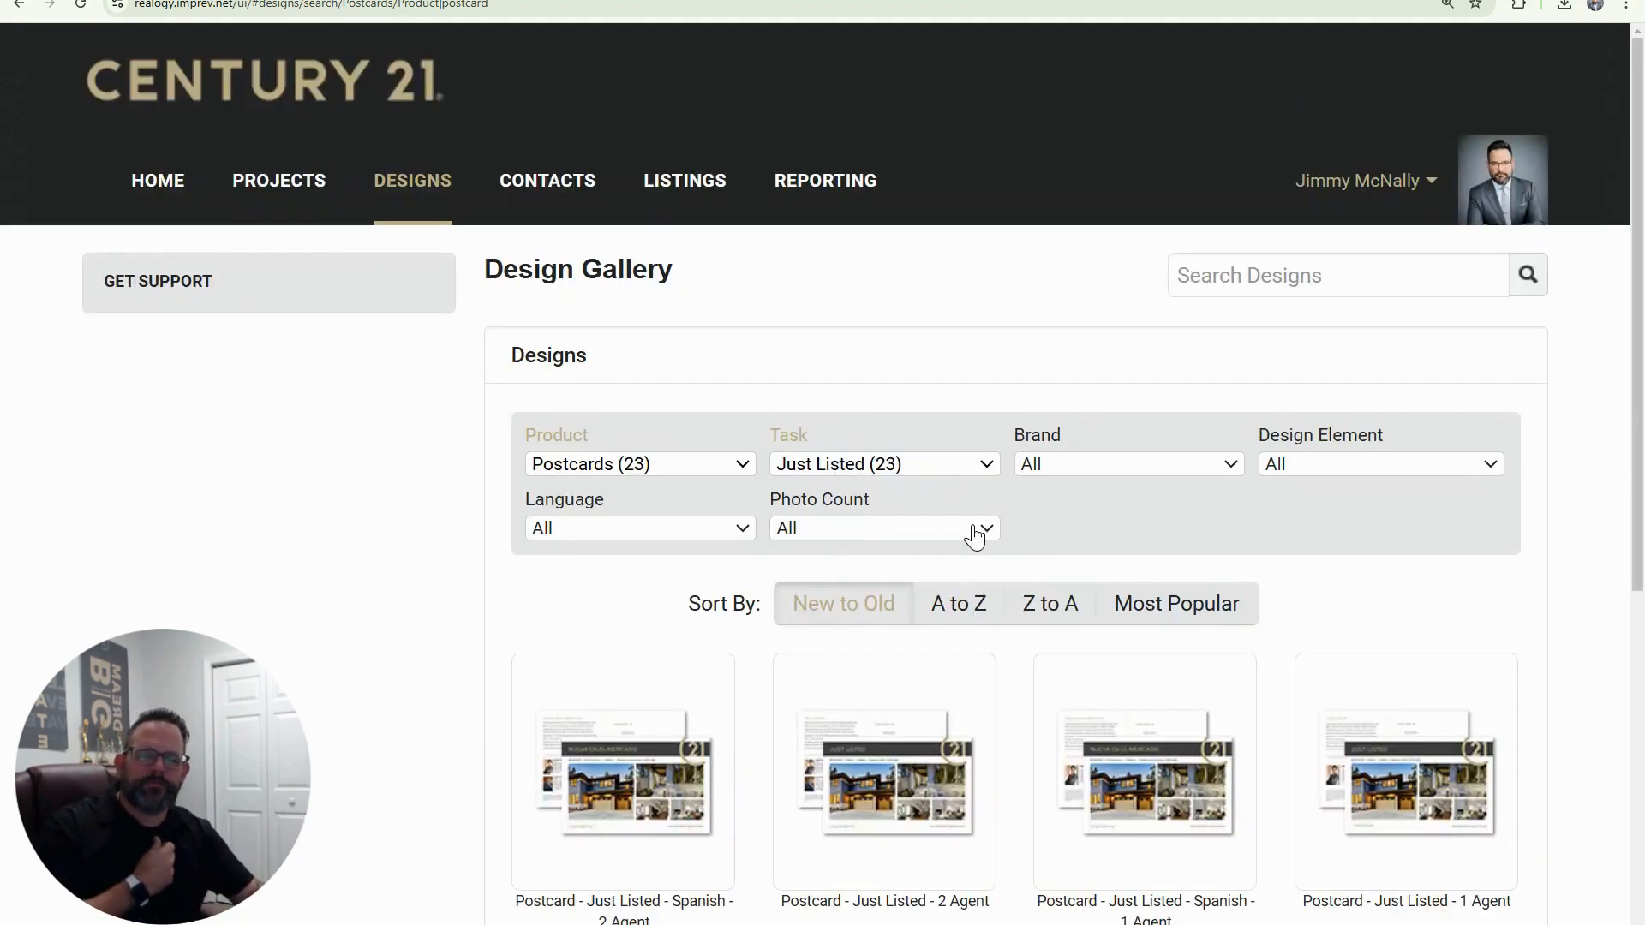
pyautogui.click(1316, 475)
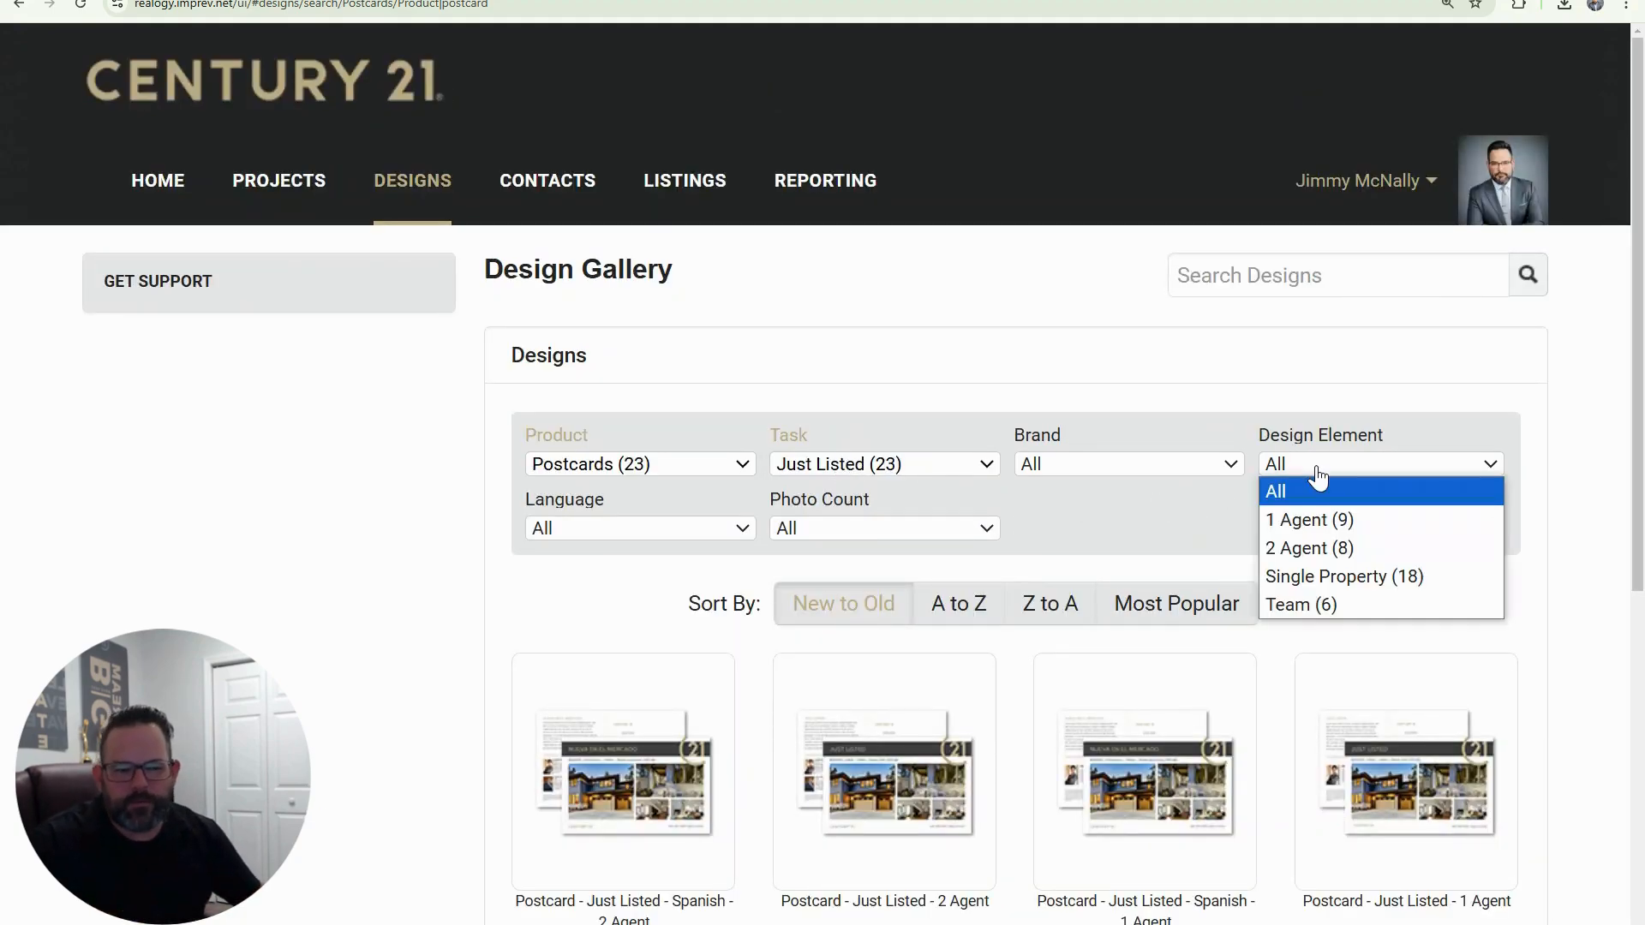
pyautogui.click(1315, 527)
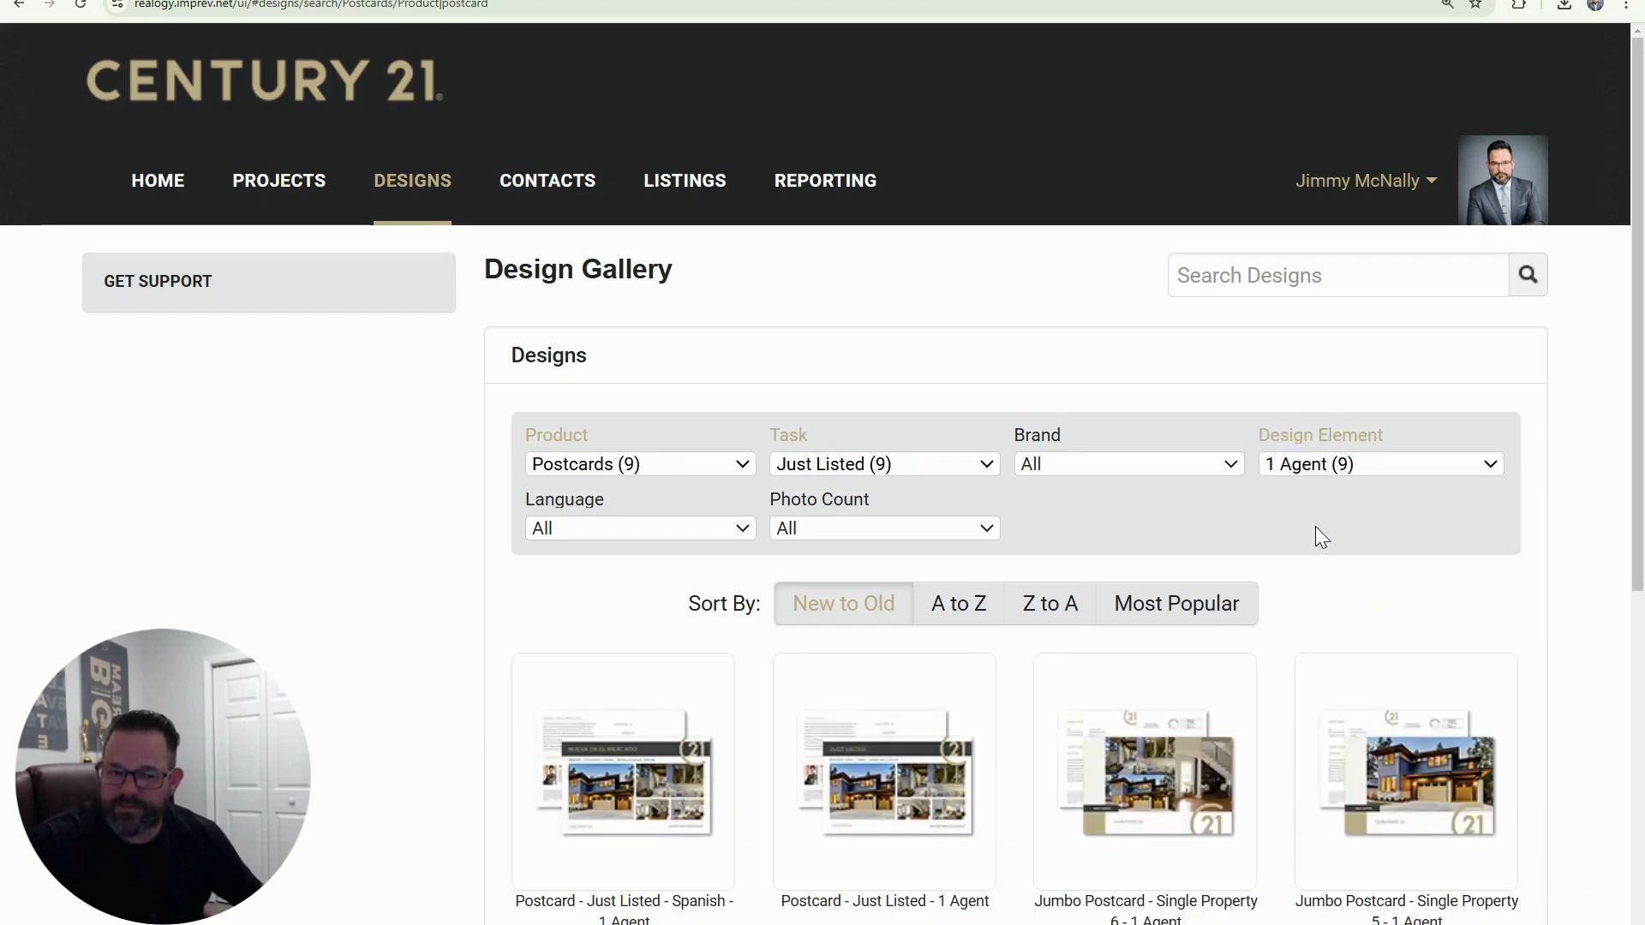
pyautogui.click(746, 536)
pyautogui.click(674, 561)
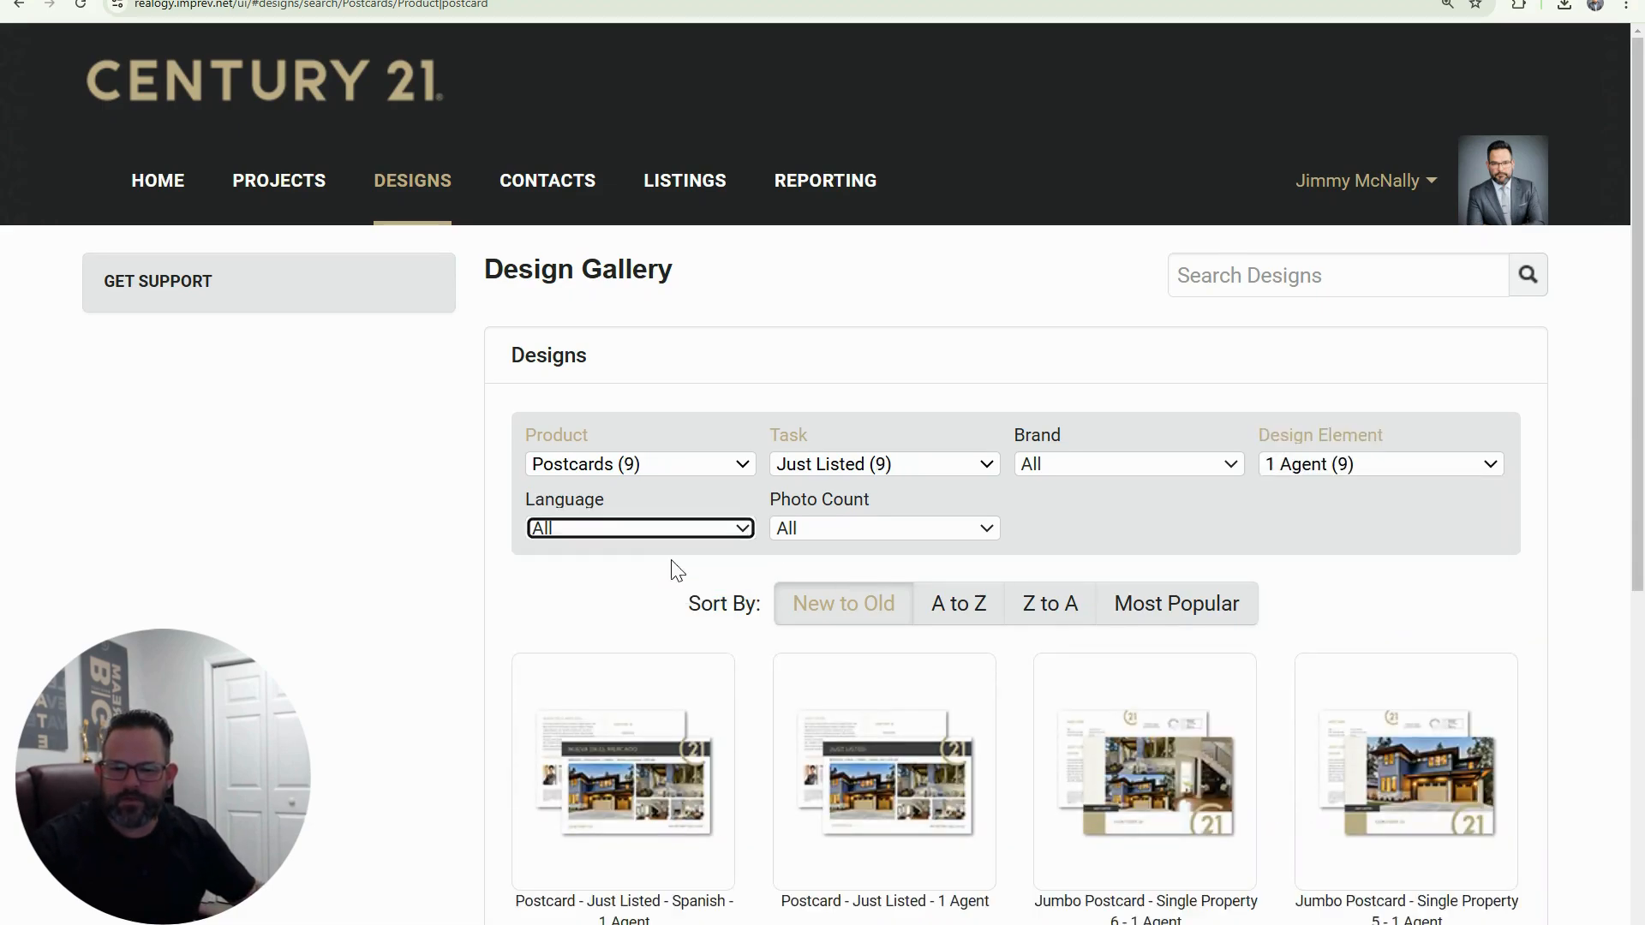
# Browse both pages of filtered postcards and select the "Postcard - Just Listed - 1 Agent" design for a new project
pyautogui.scroll(-6, 1121, 552)
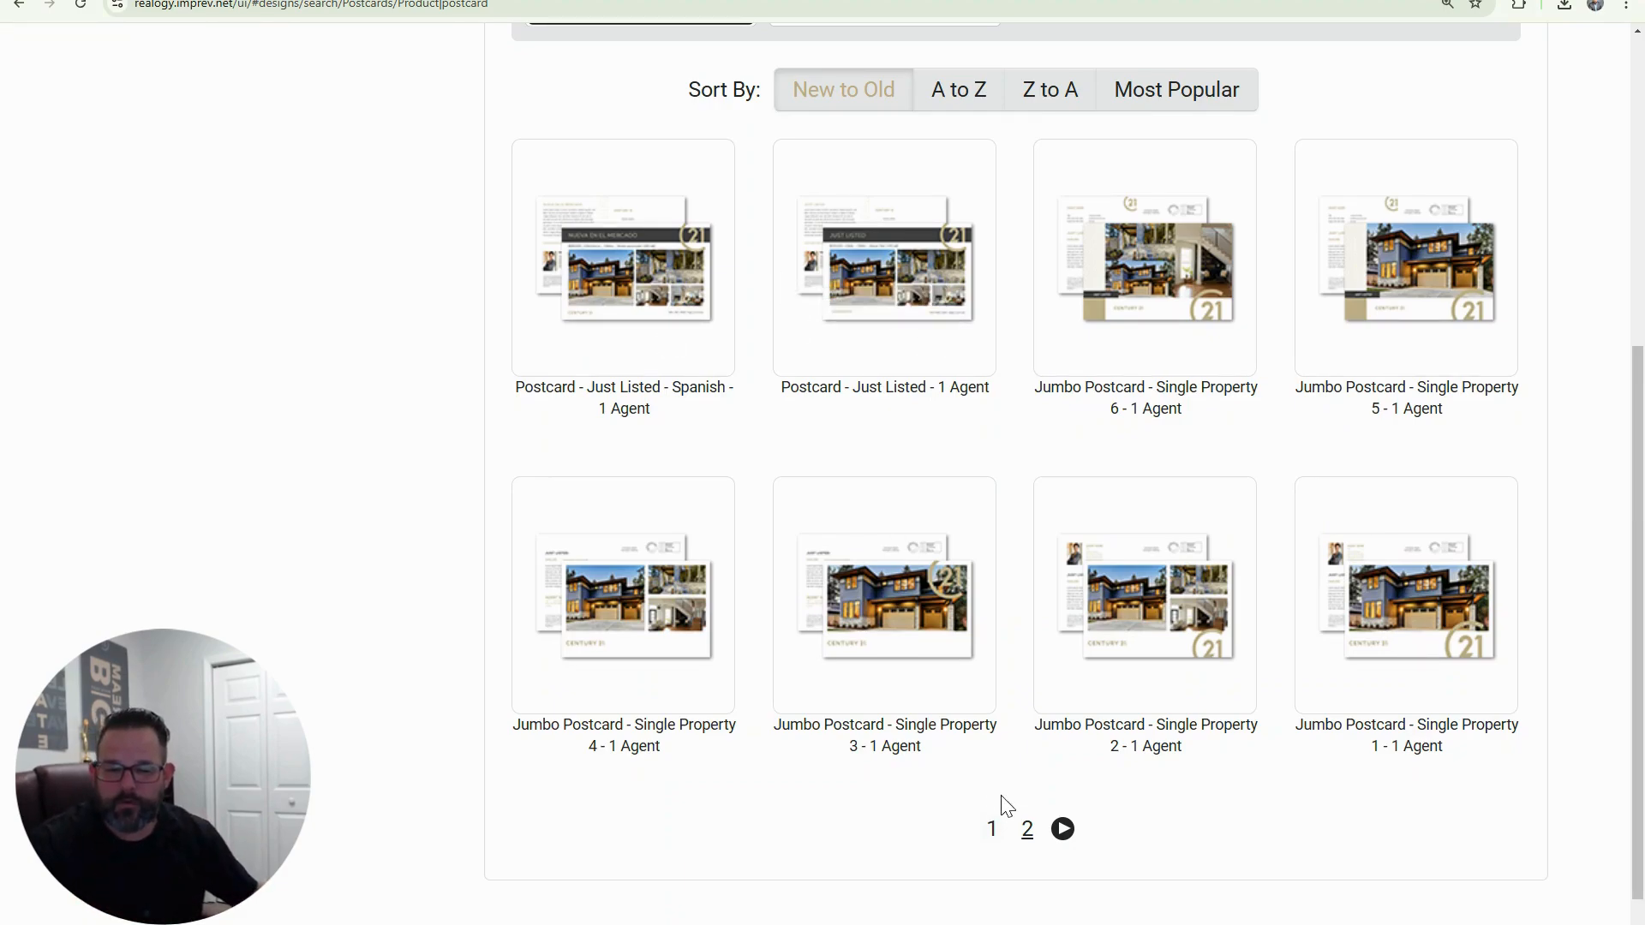
pyautogui.click(1028, 829)
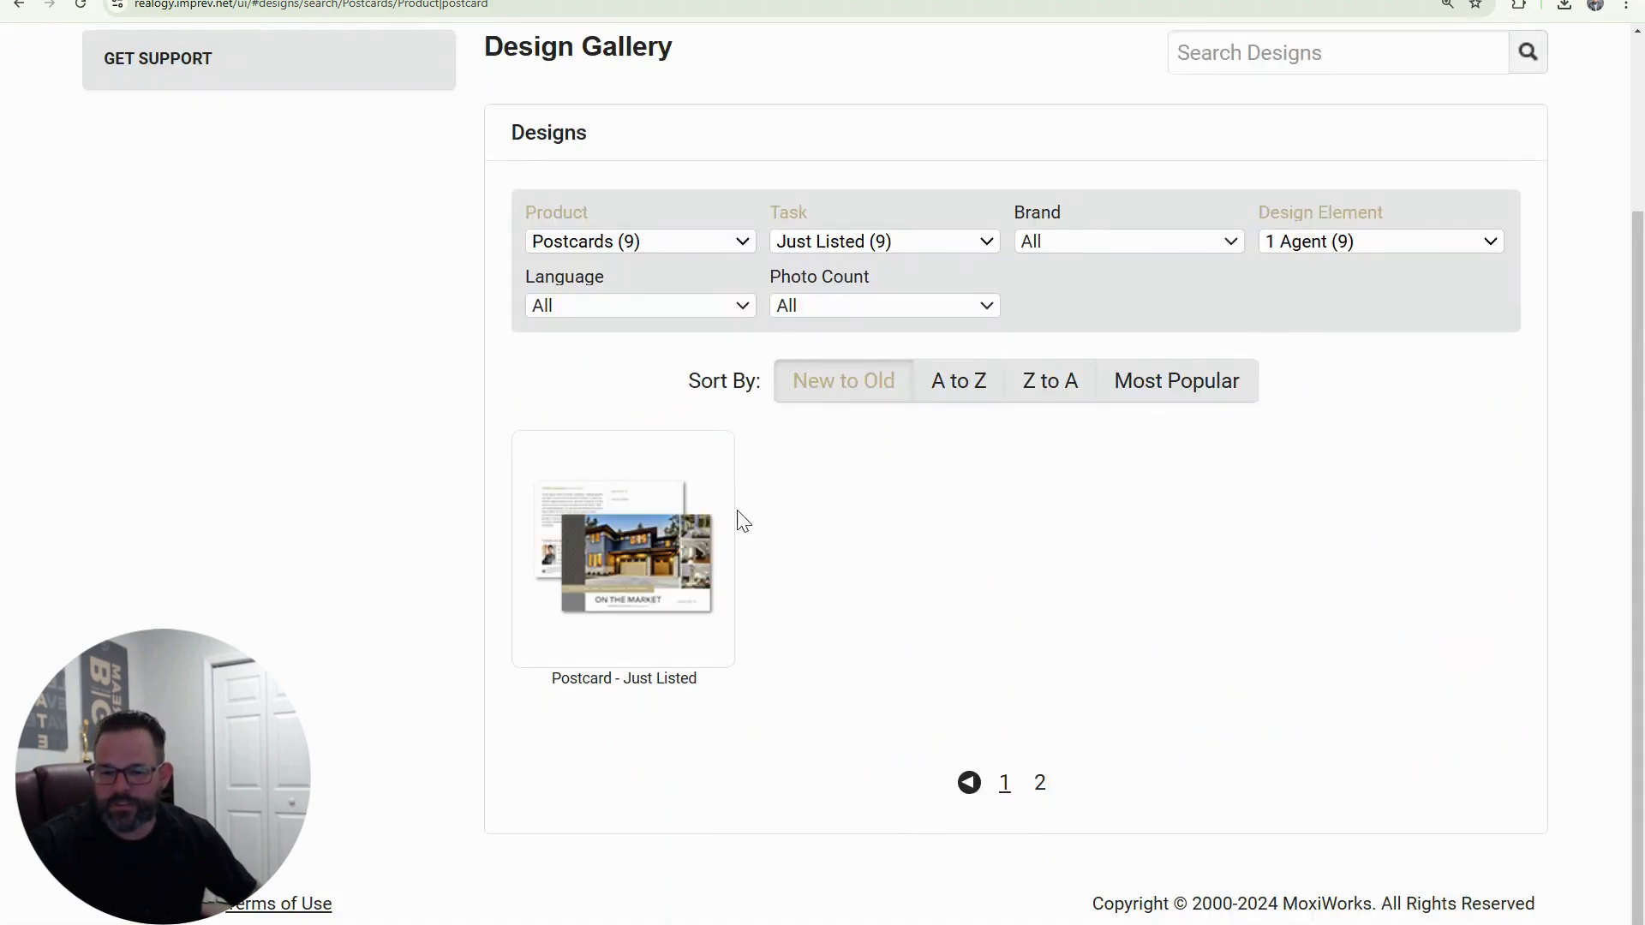
pyautogui.moveTo(737, 572)
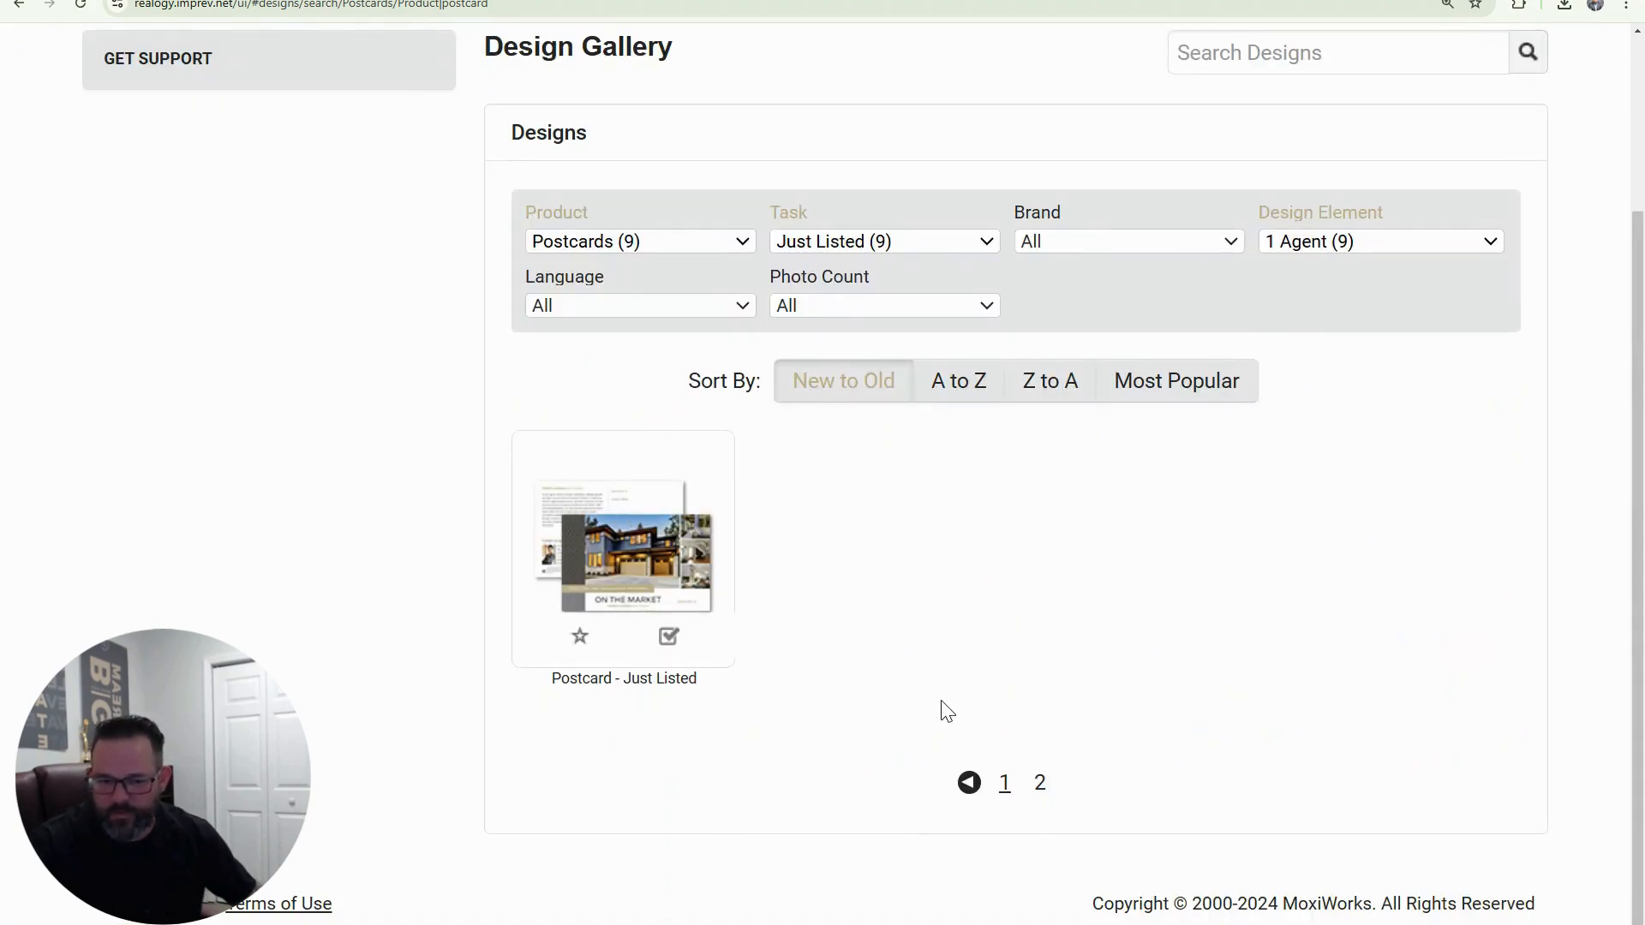
pyautogui.click(1004, 785)
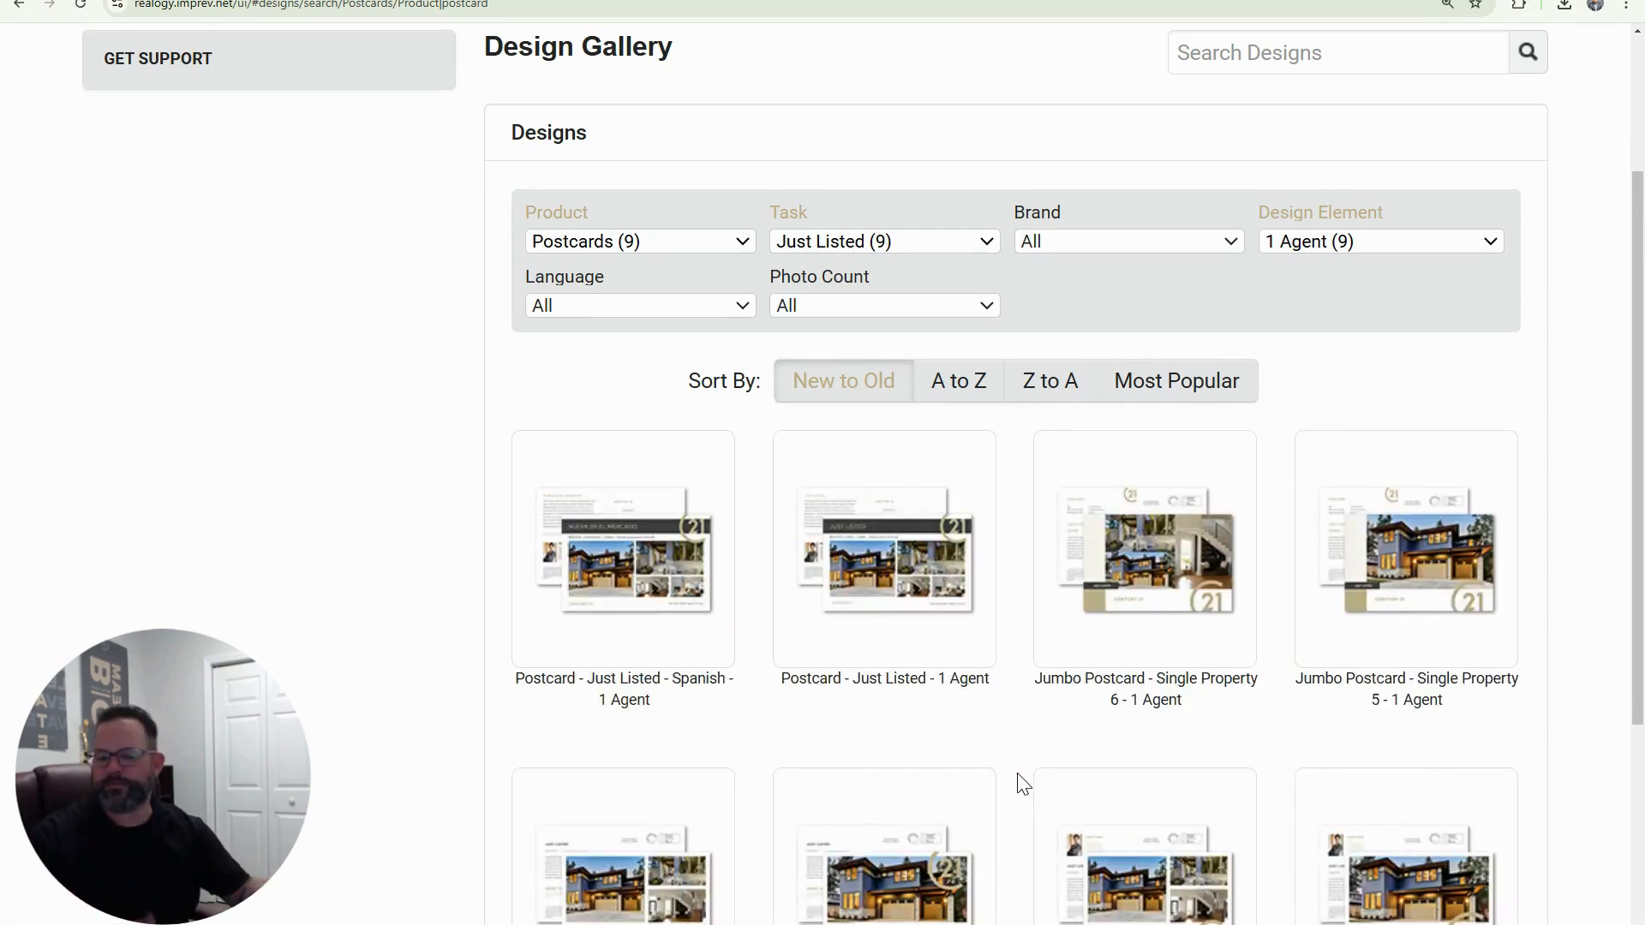
pyautogui.scroll(-2, 1063, 649)
pyautogui.moveTo(1076, 624)
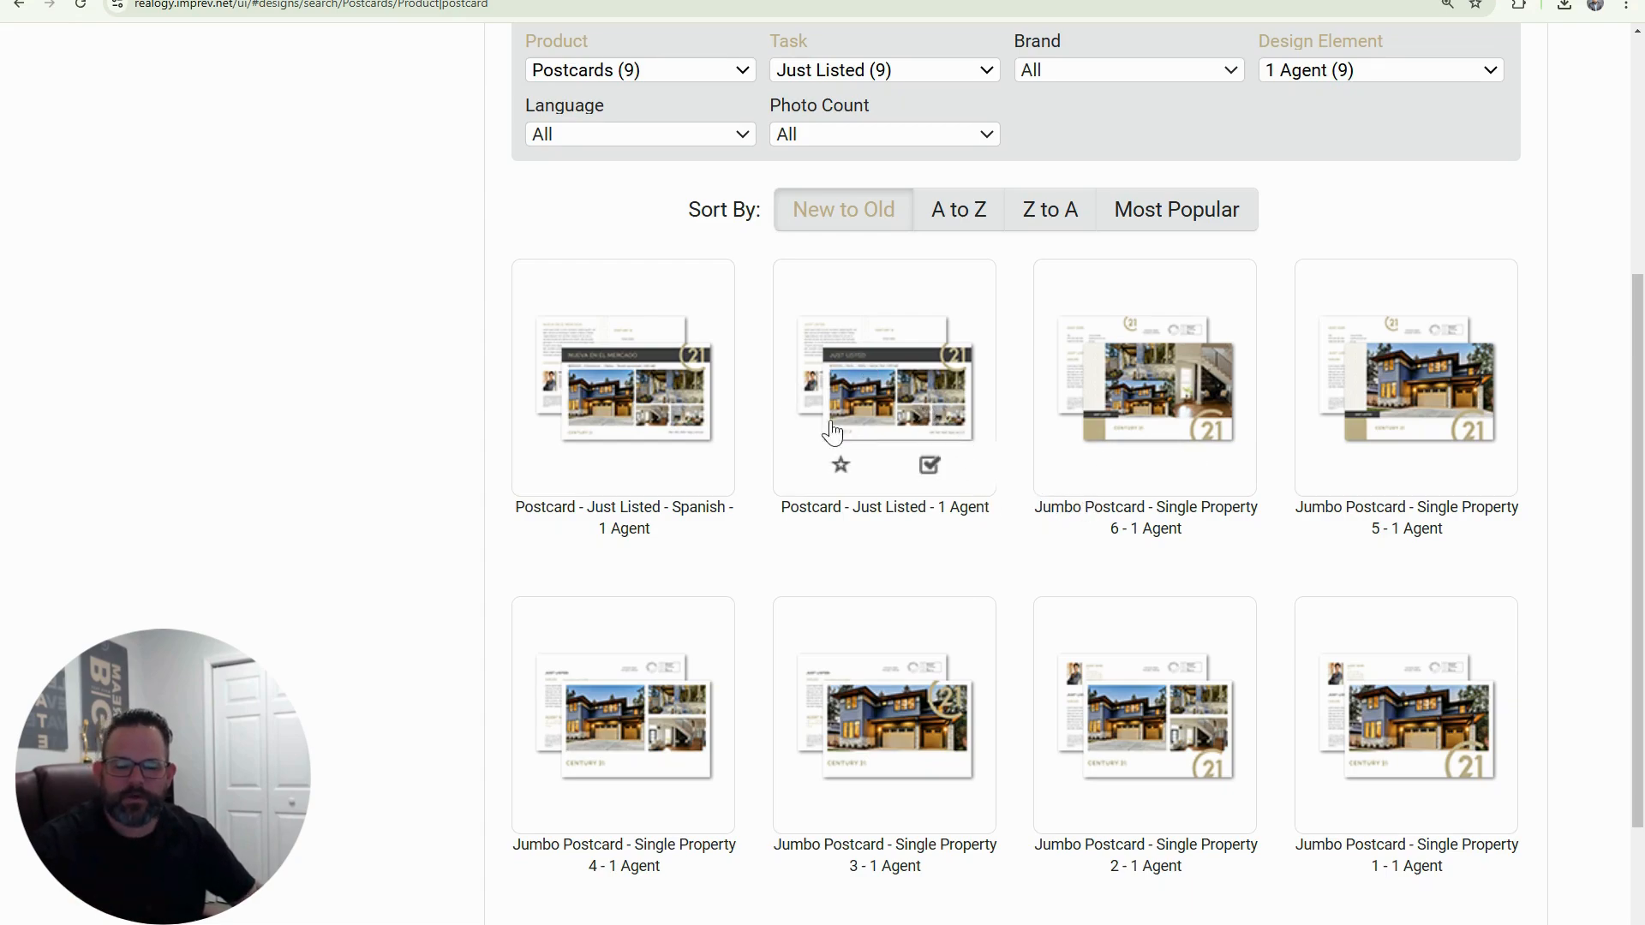
pyautogui.click(863, 410)
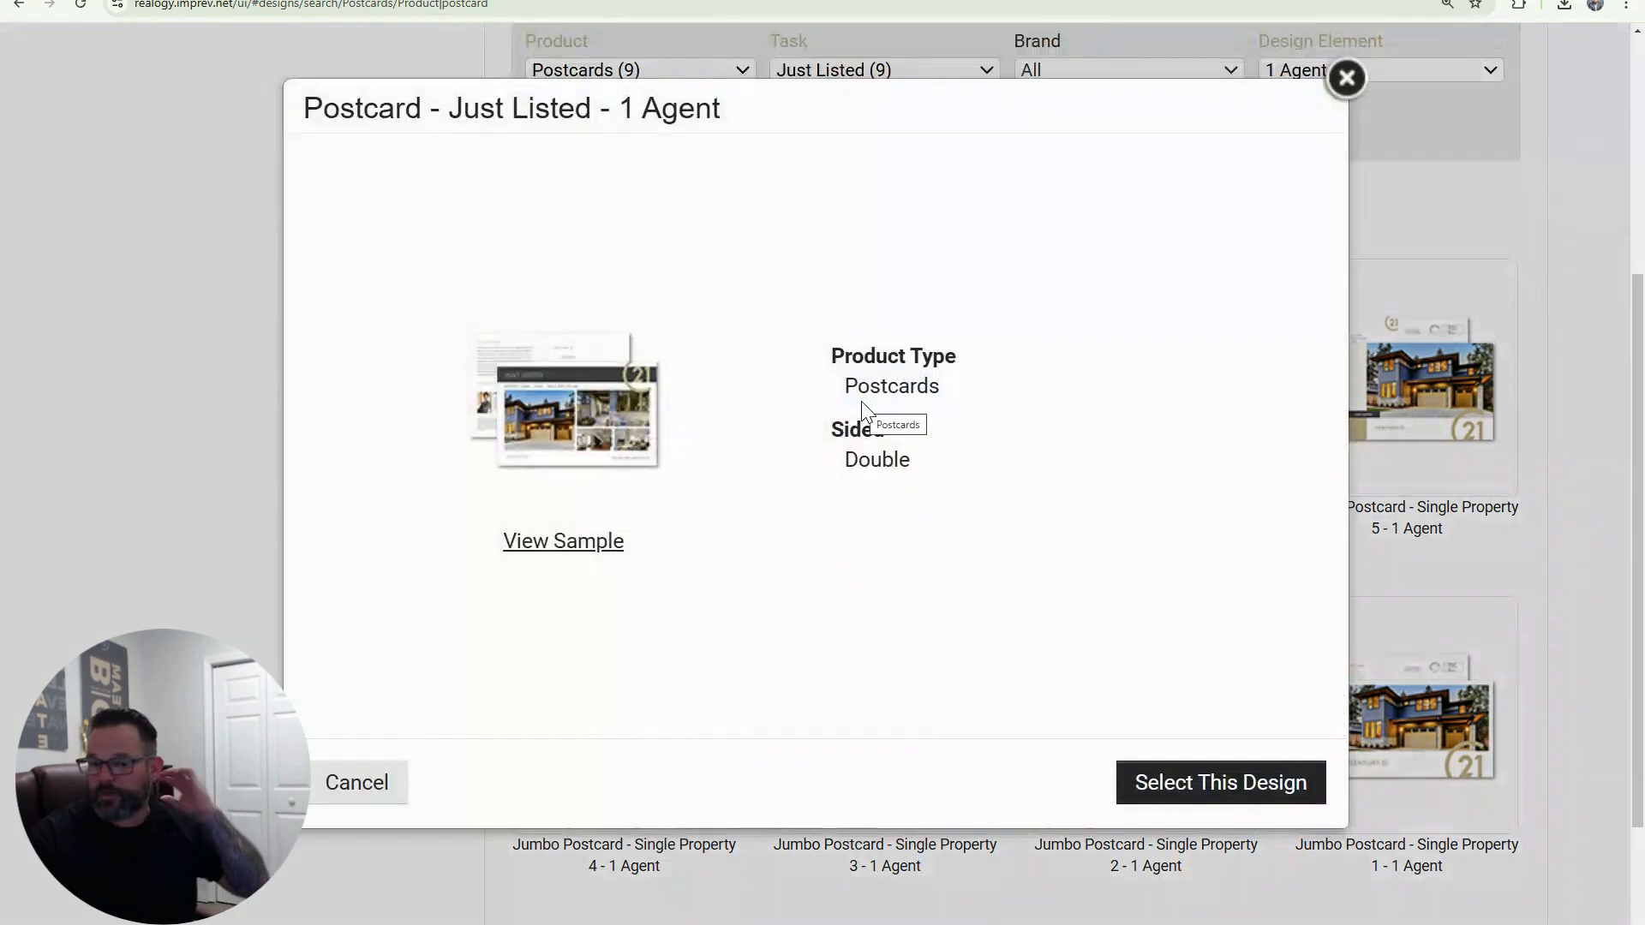
pyautogui.click(1226, 774)
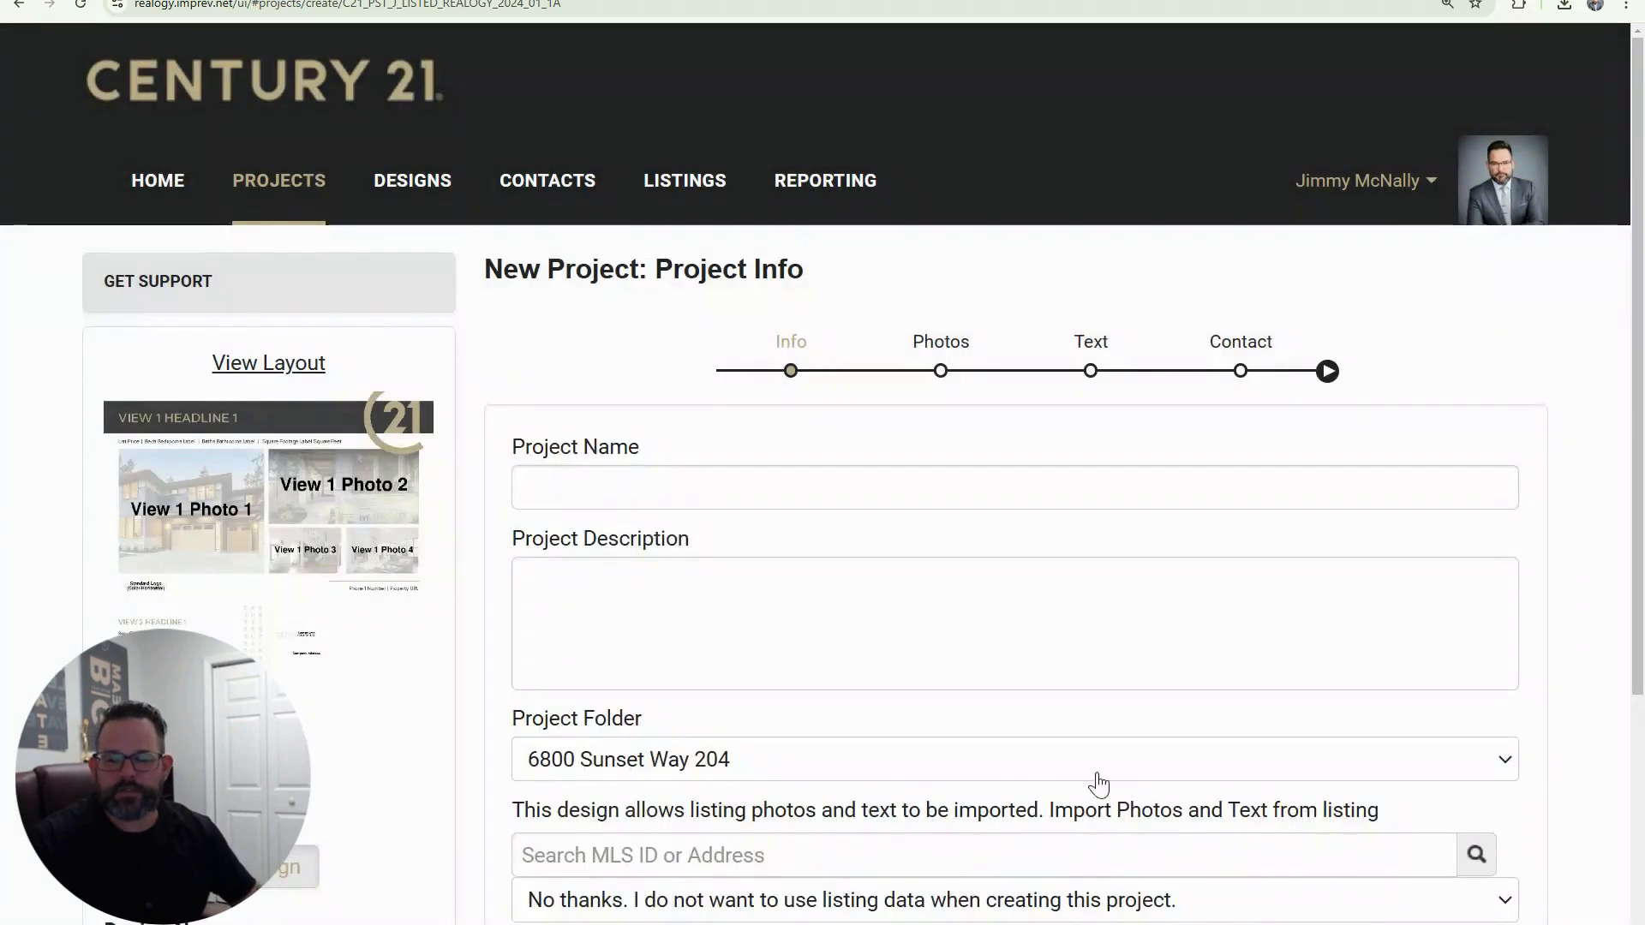
# Name the project "Just Listed Postcard" and assign it to the folder named after the active listing's street address
pyautogui.click(709, 504)
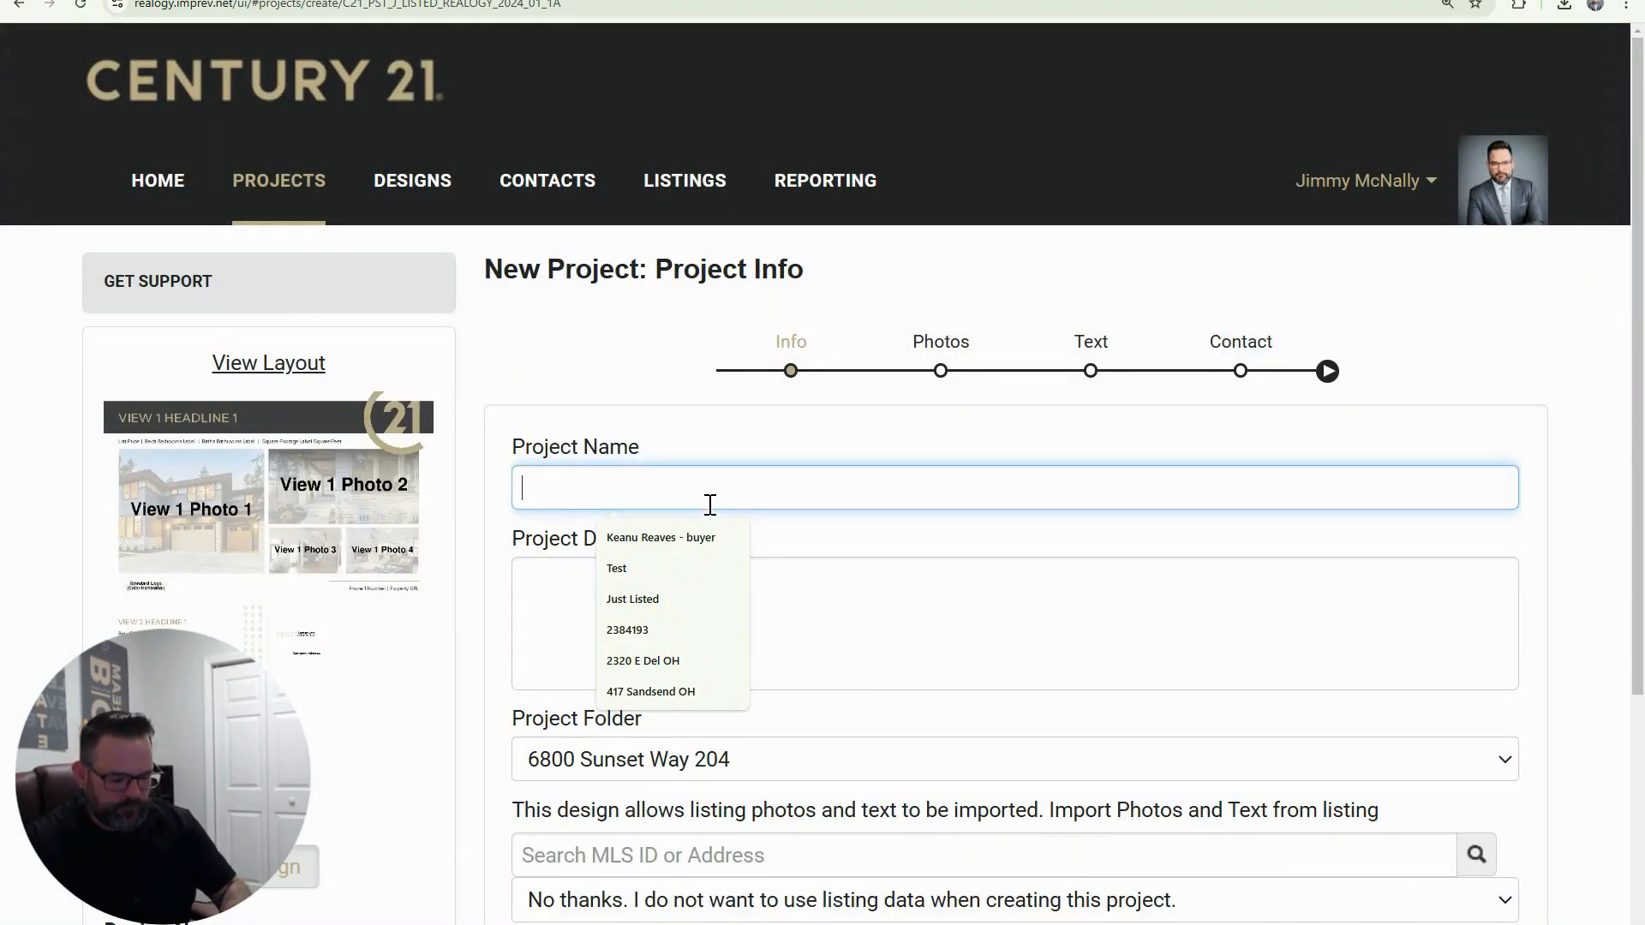
pyautogui.write('Just Listed')
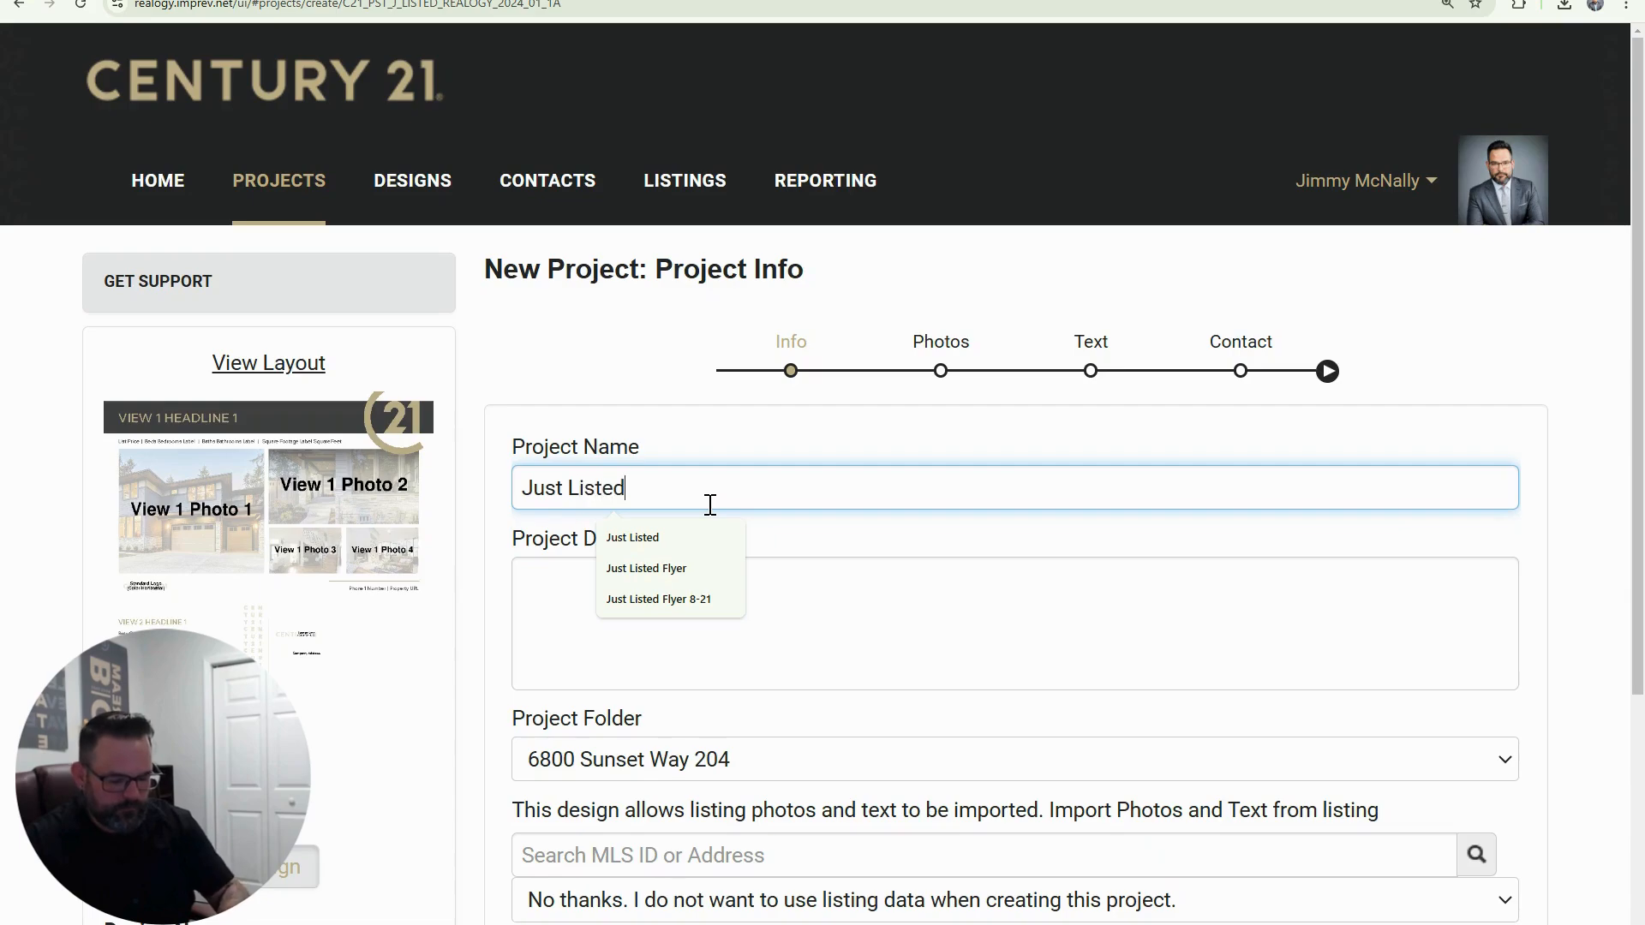
pyautogui.write(' Postcard')
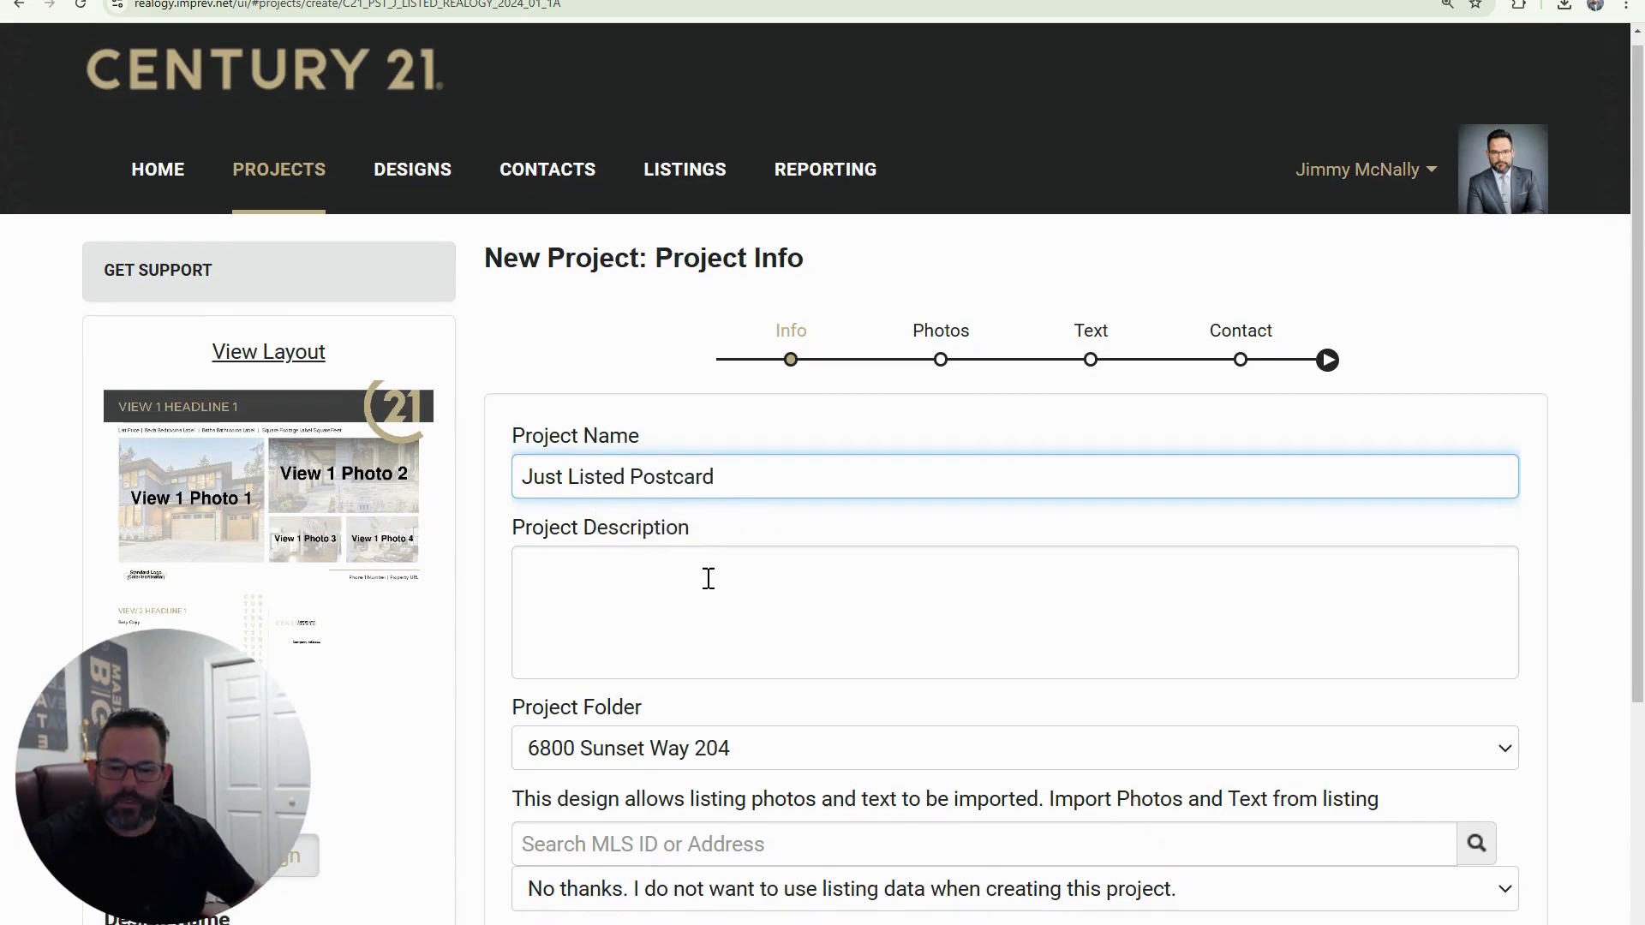
pyautogui.scroll(-3, 707, 575)
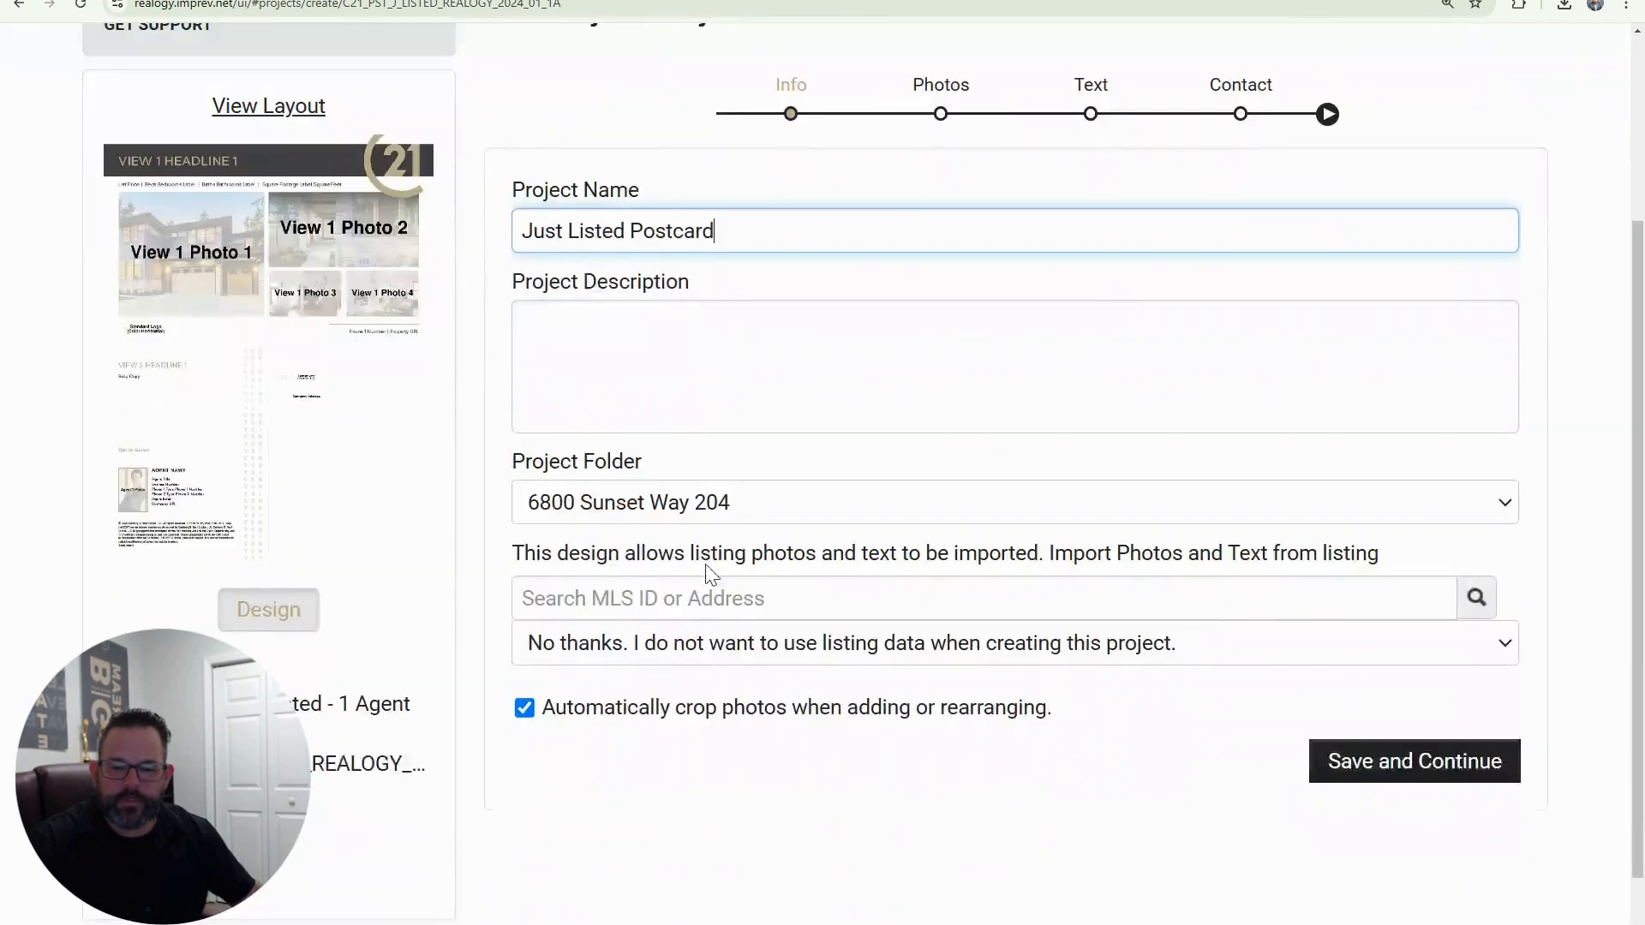
pyautogui.click(717, 516)
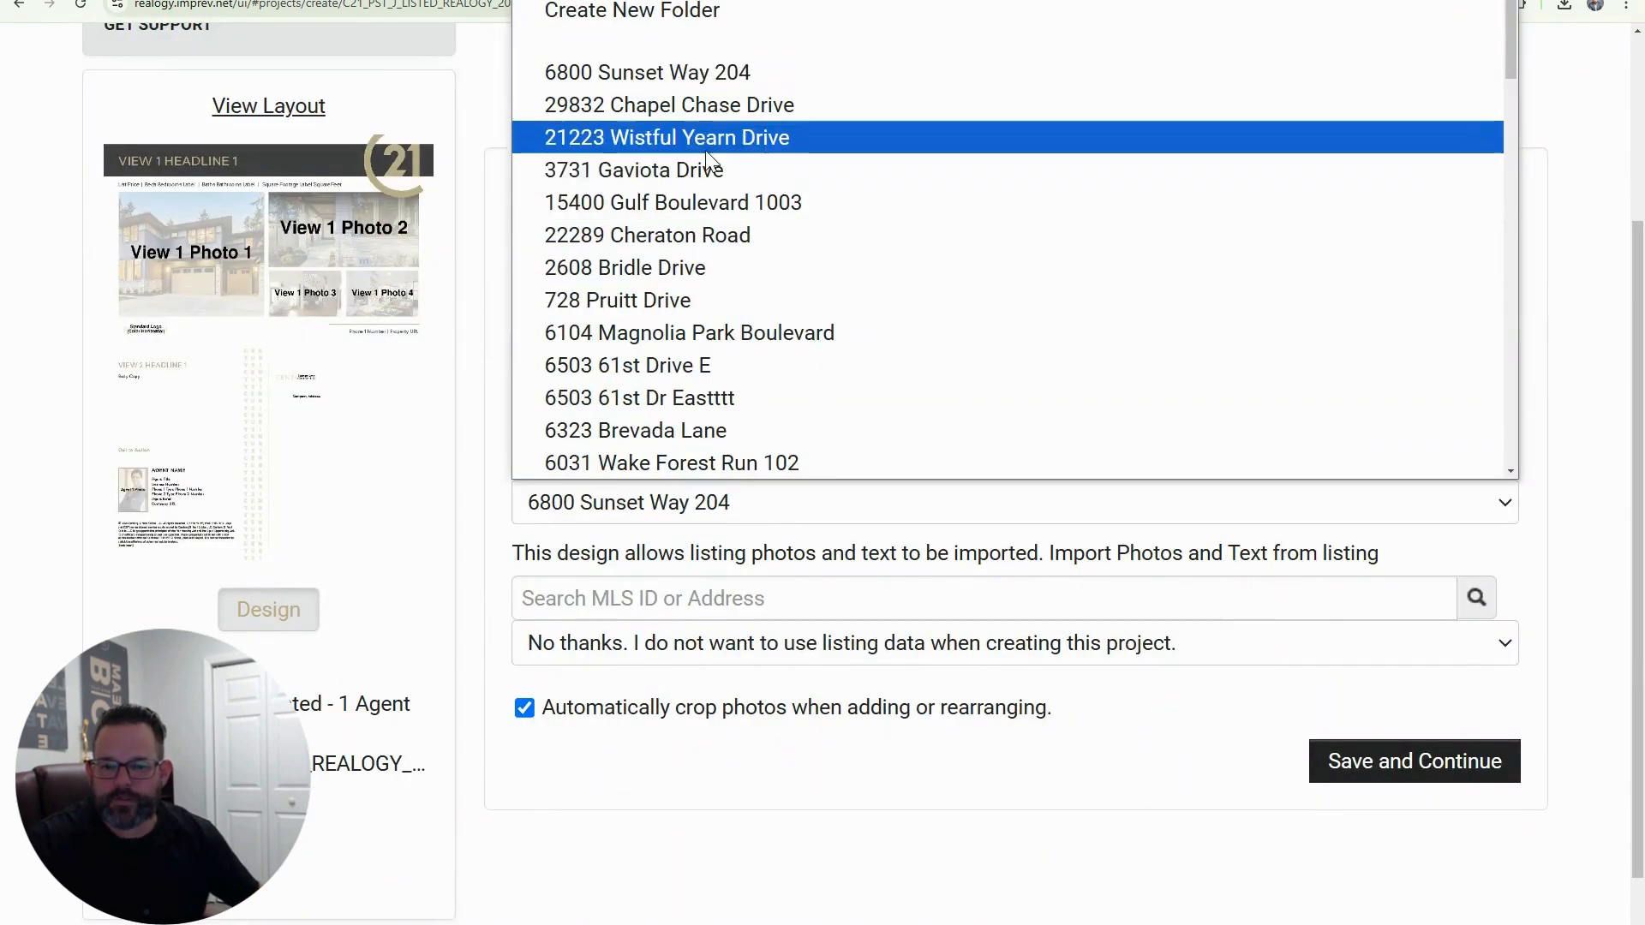
pyautogui.click(706, 144)
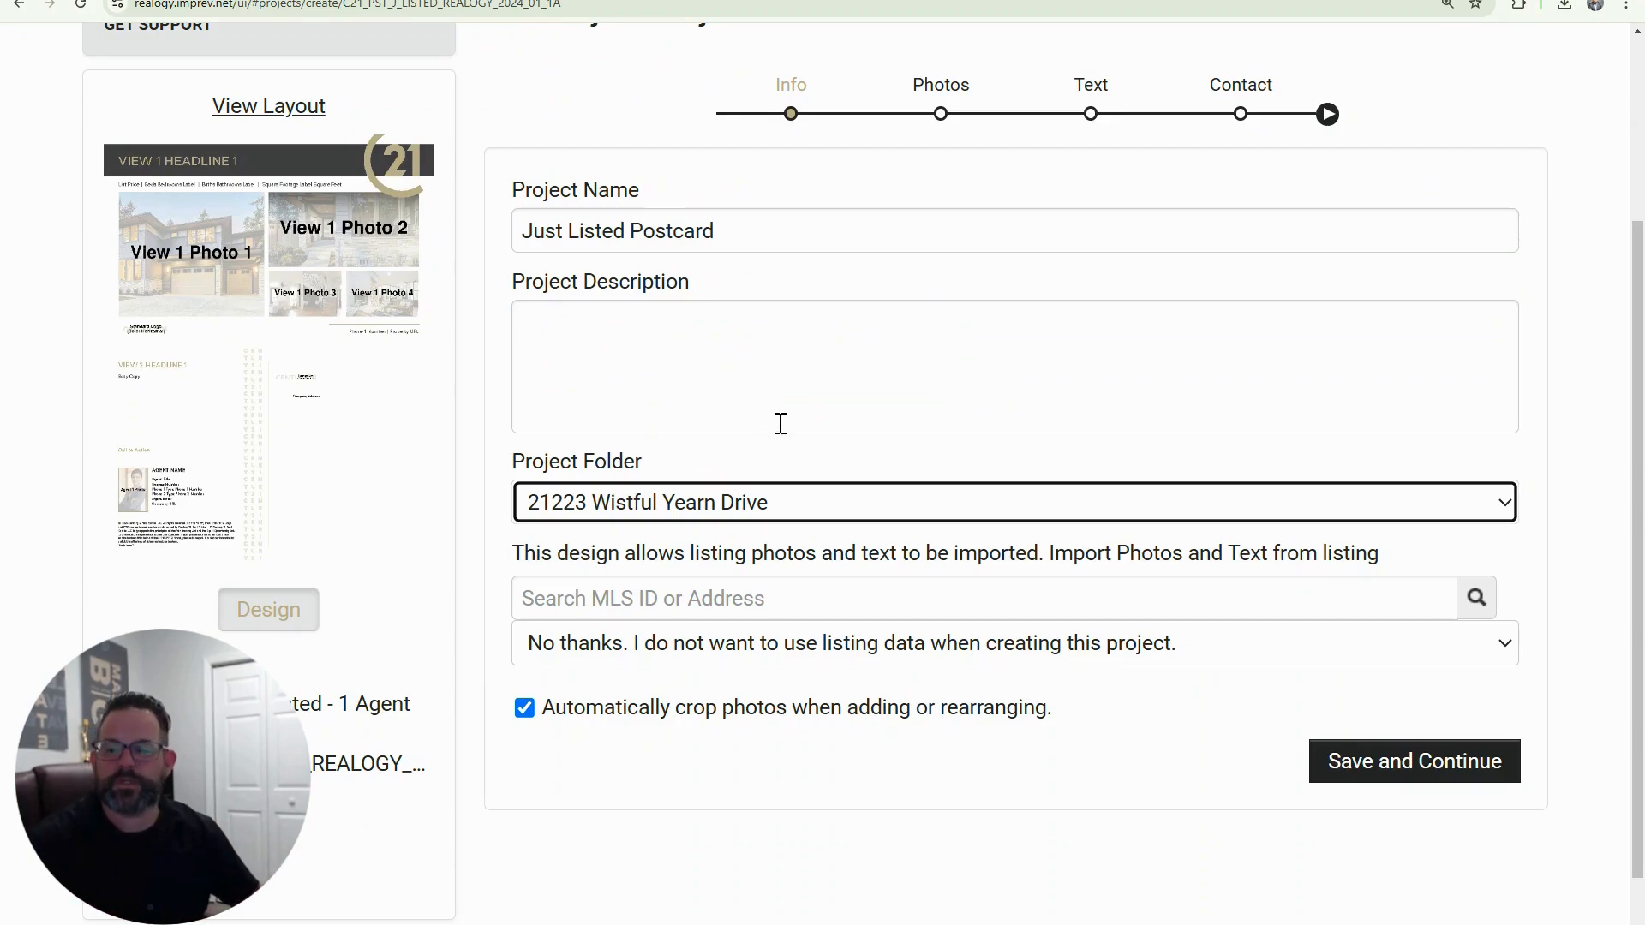
# Find the active listing by its street number, choose it as the source of photos and text, and save the project info
pyautogui.click(723, 597)
pyautogui.write('21223')
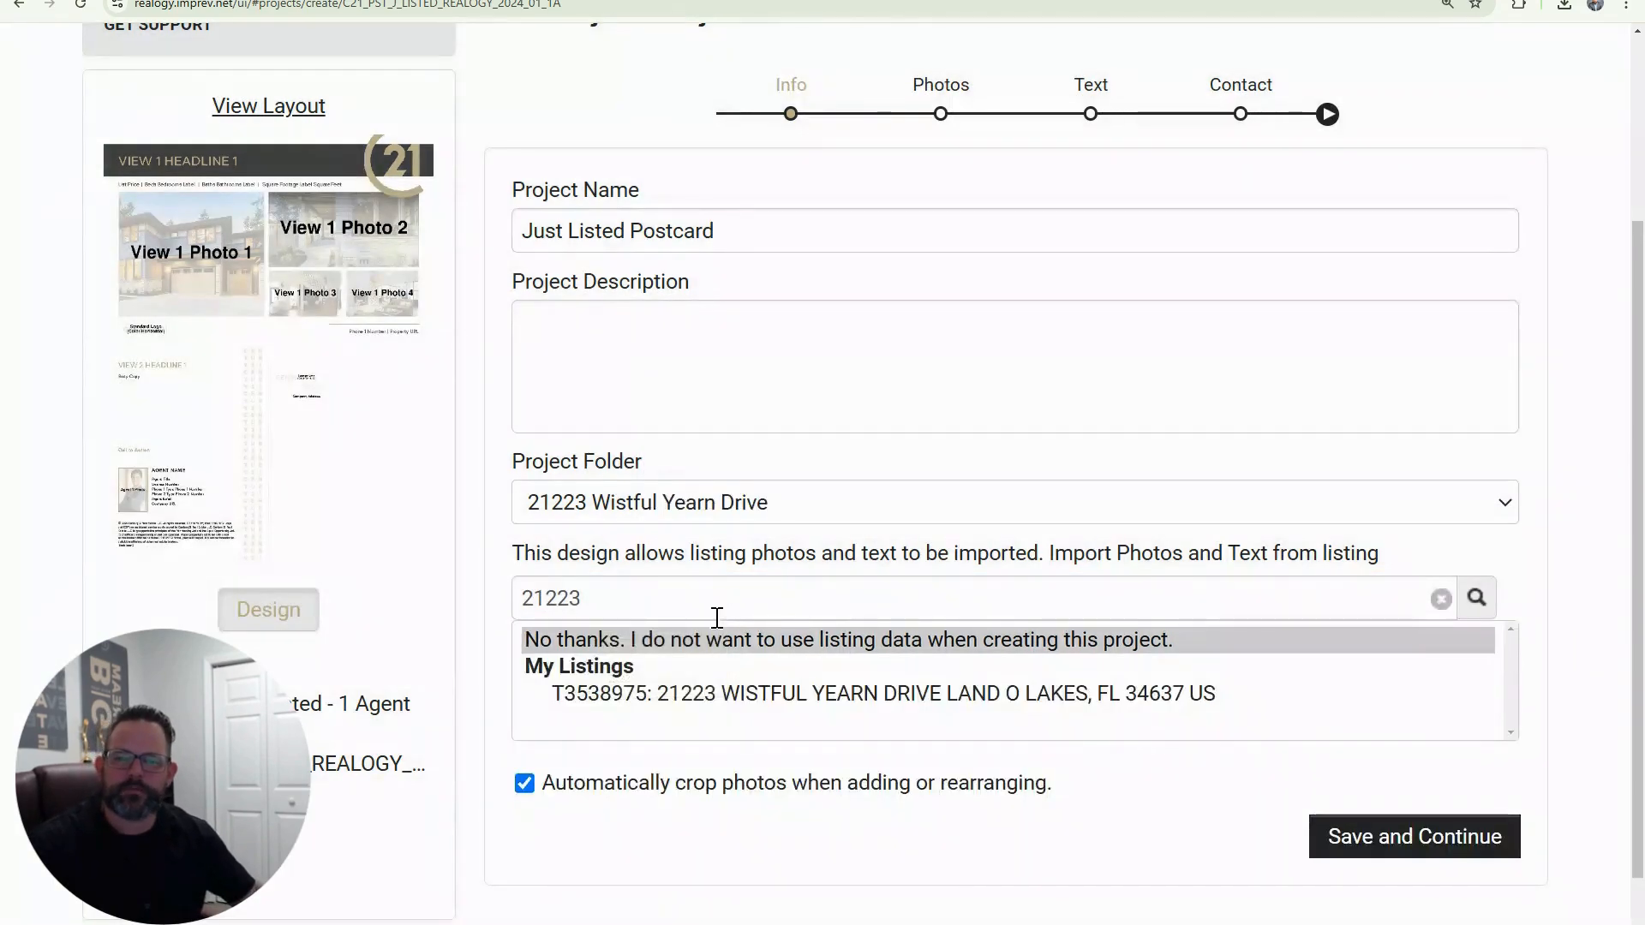
pyautogui.click(690, 692)
pyautogui.click(1402, 838)
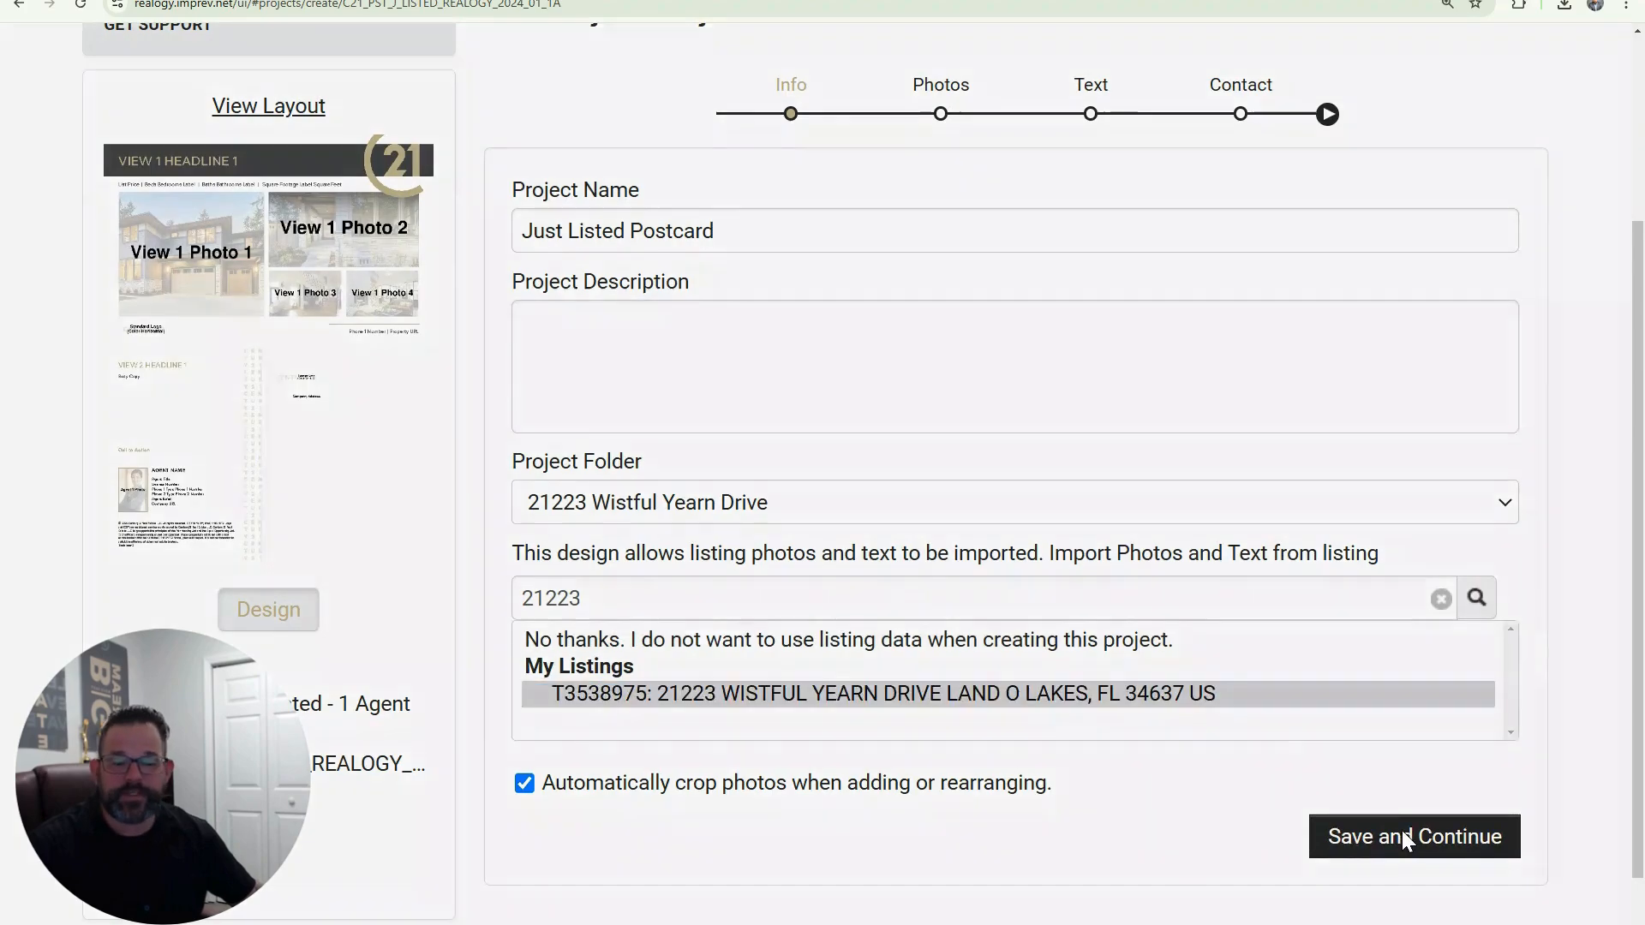
pyautogui.click(1133, 704)
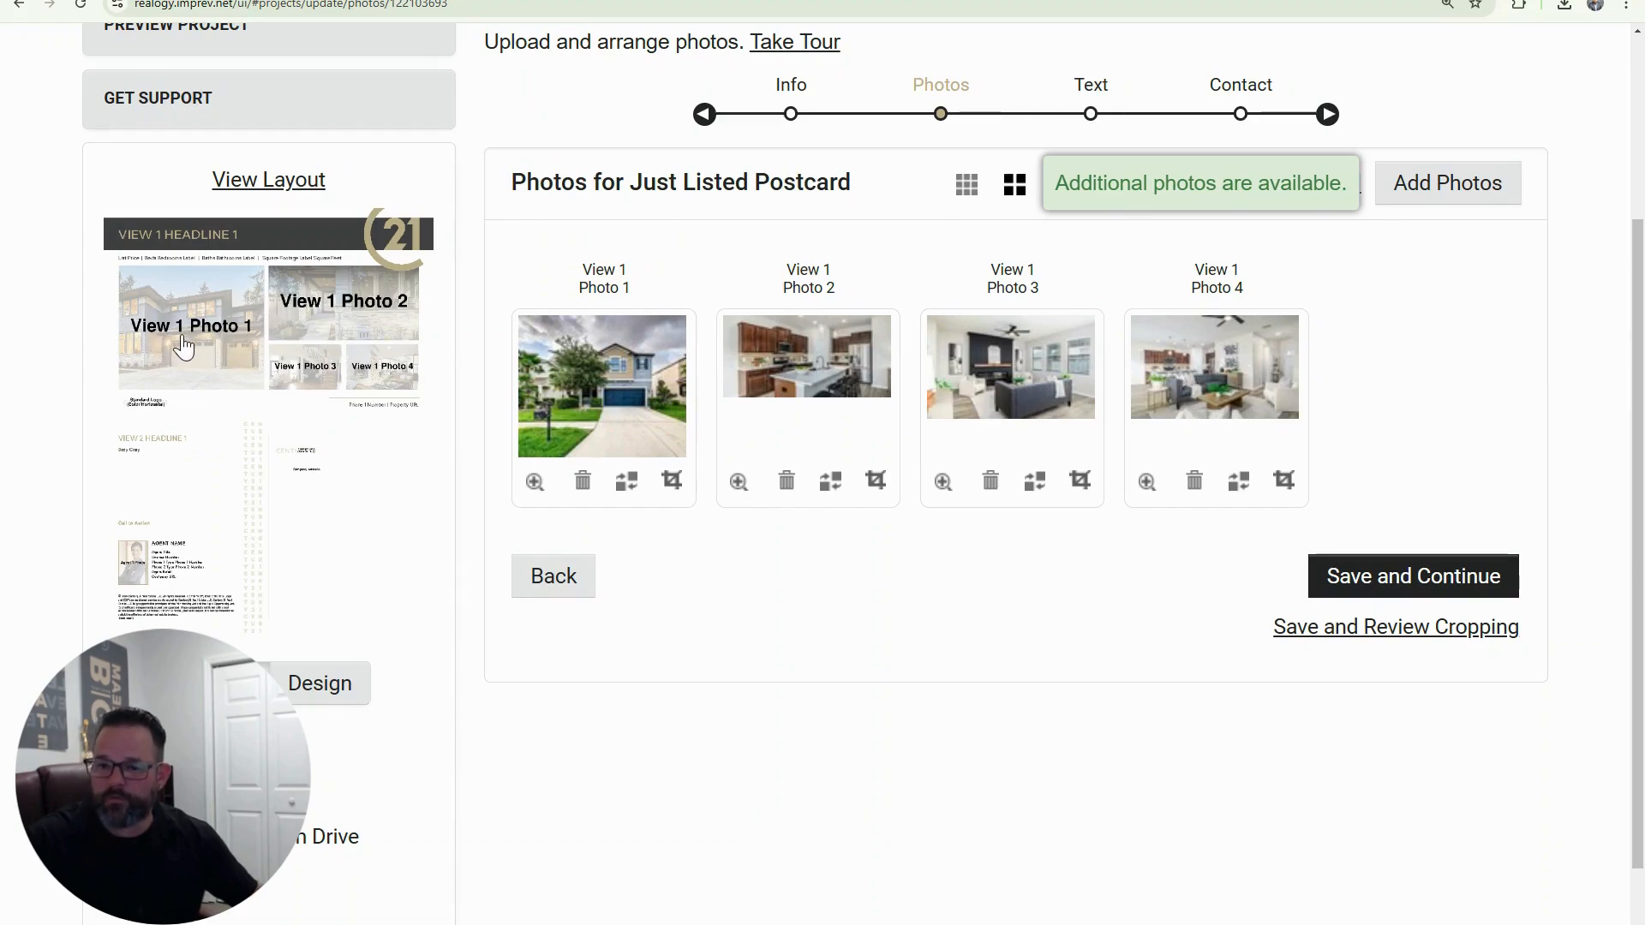
# Replace View 1 Photo 2 with the fifth bedroom photo in the first row of the project photos, and save the photos
pyautogui.click(834, 484)
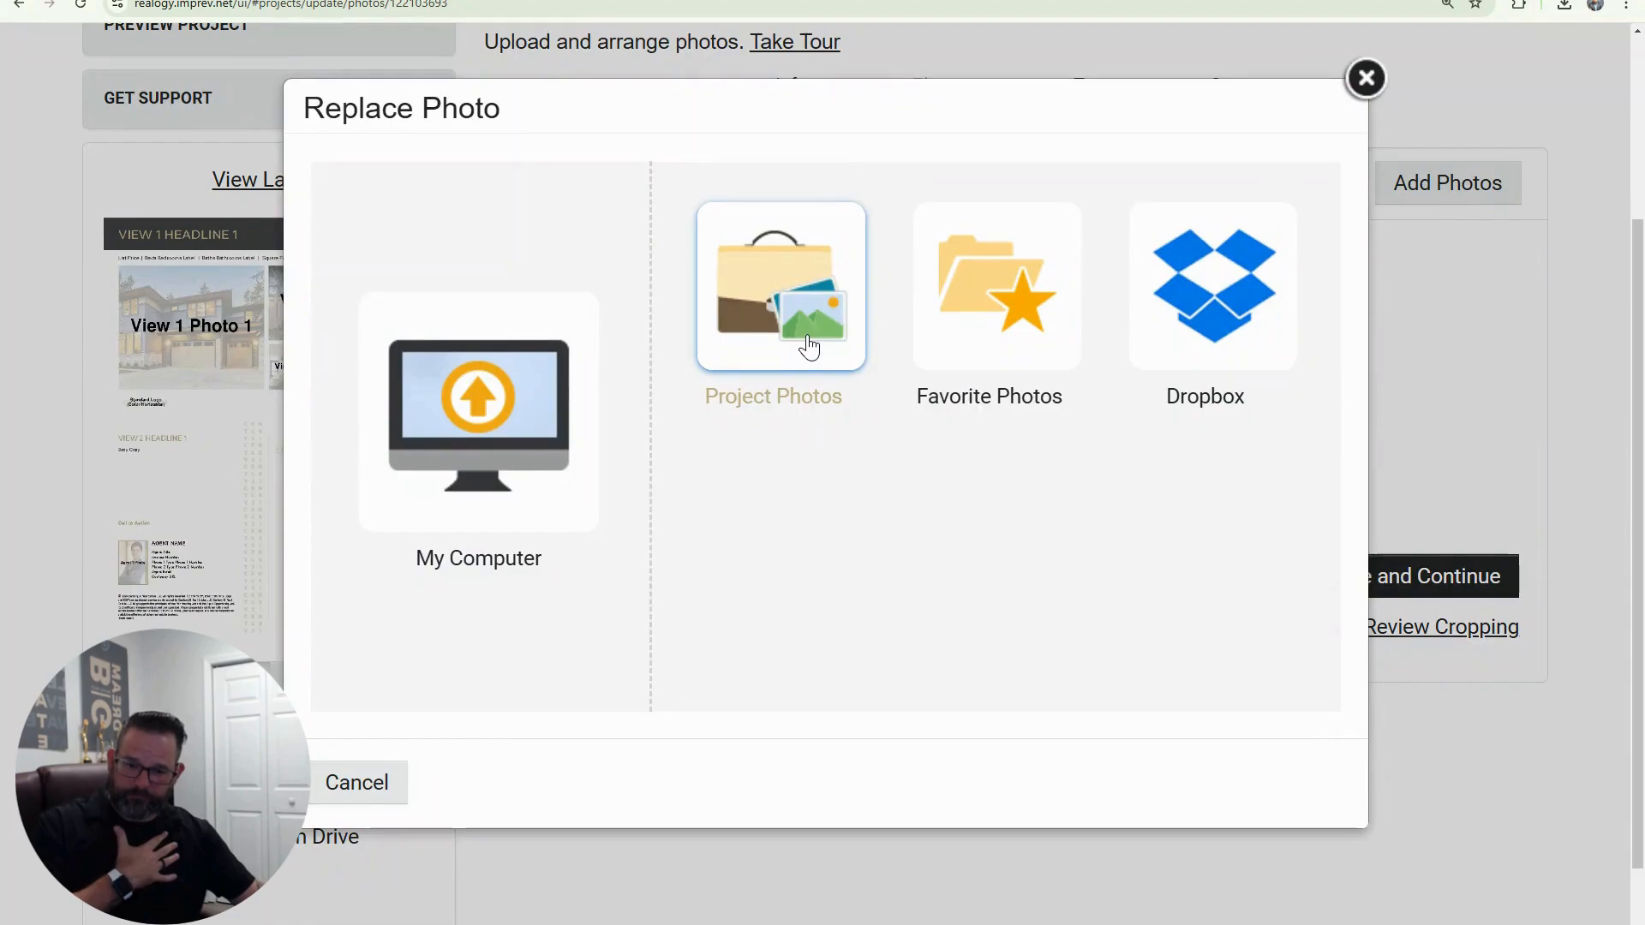
pyautogui.click(809, 347)
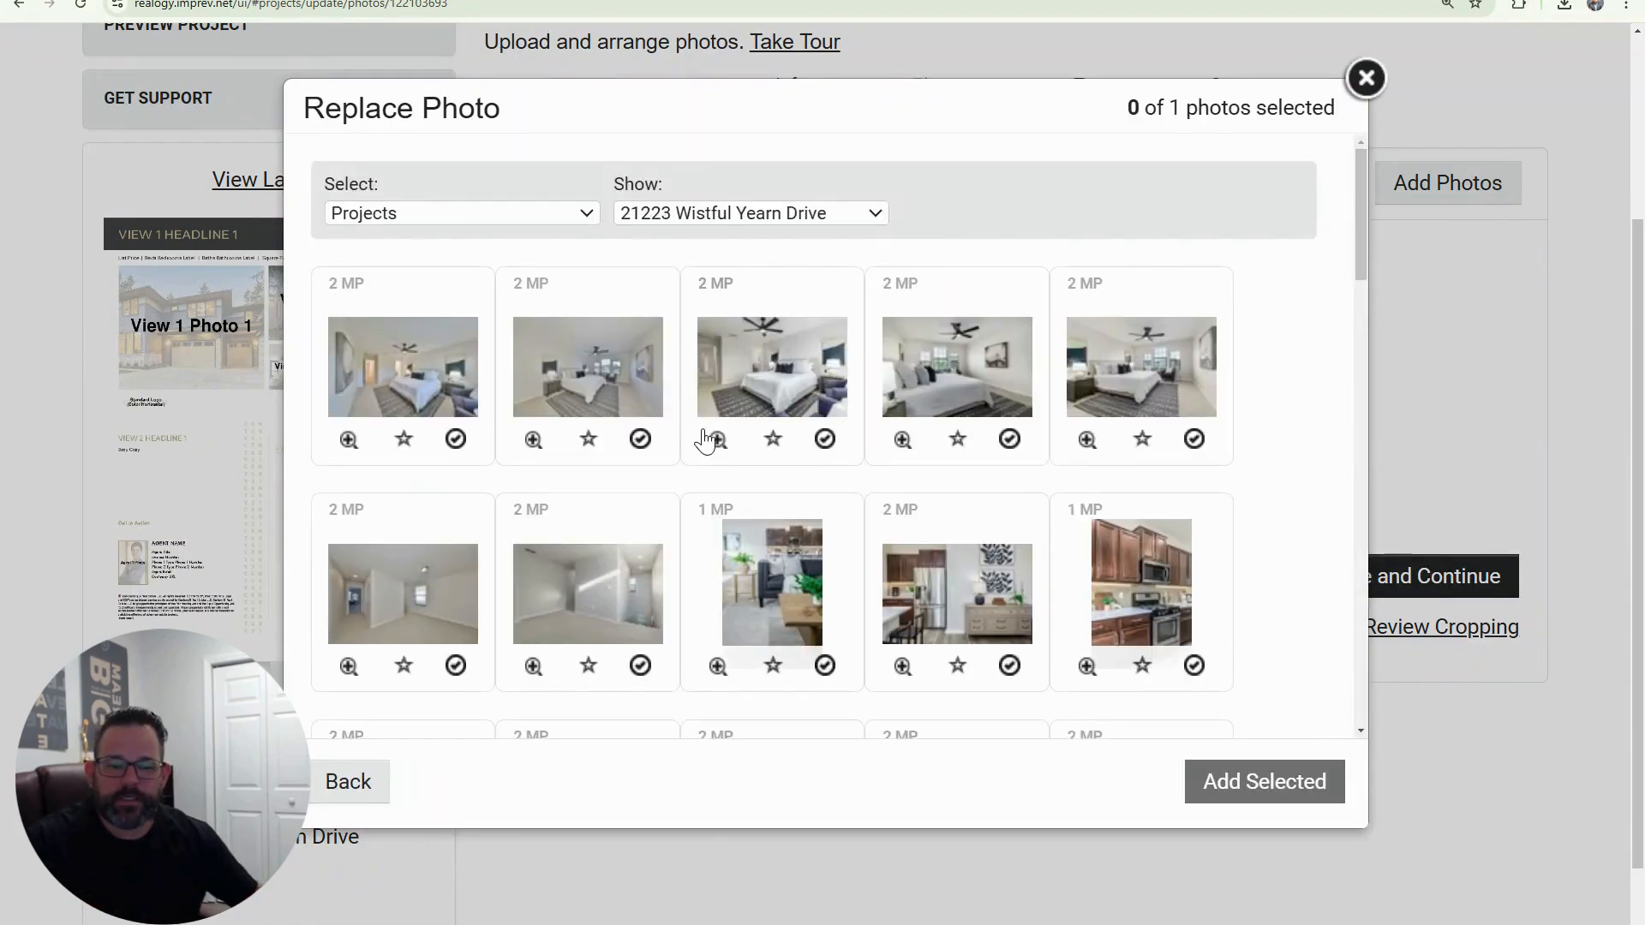
pyautogui.click(1134, 392)
pyautogui.click(1217, 781)
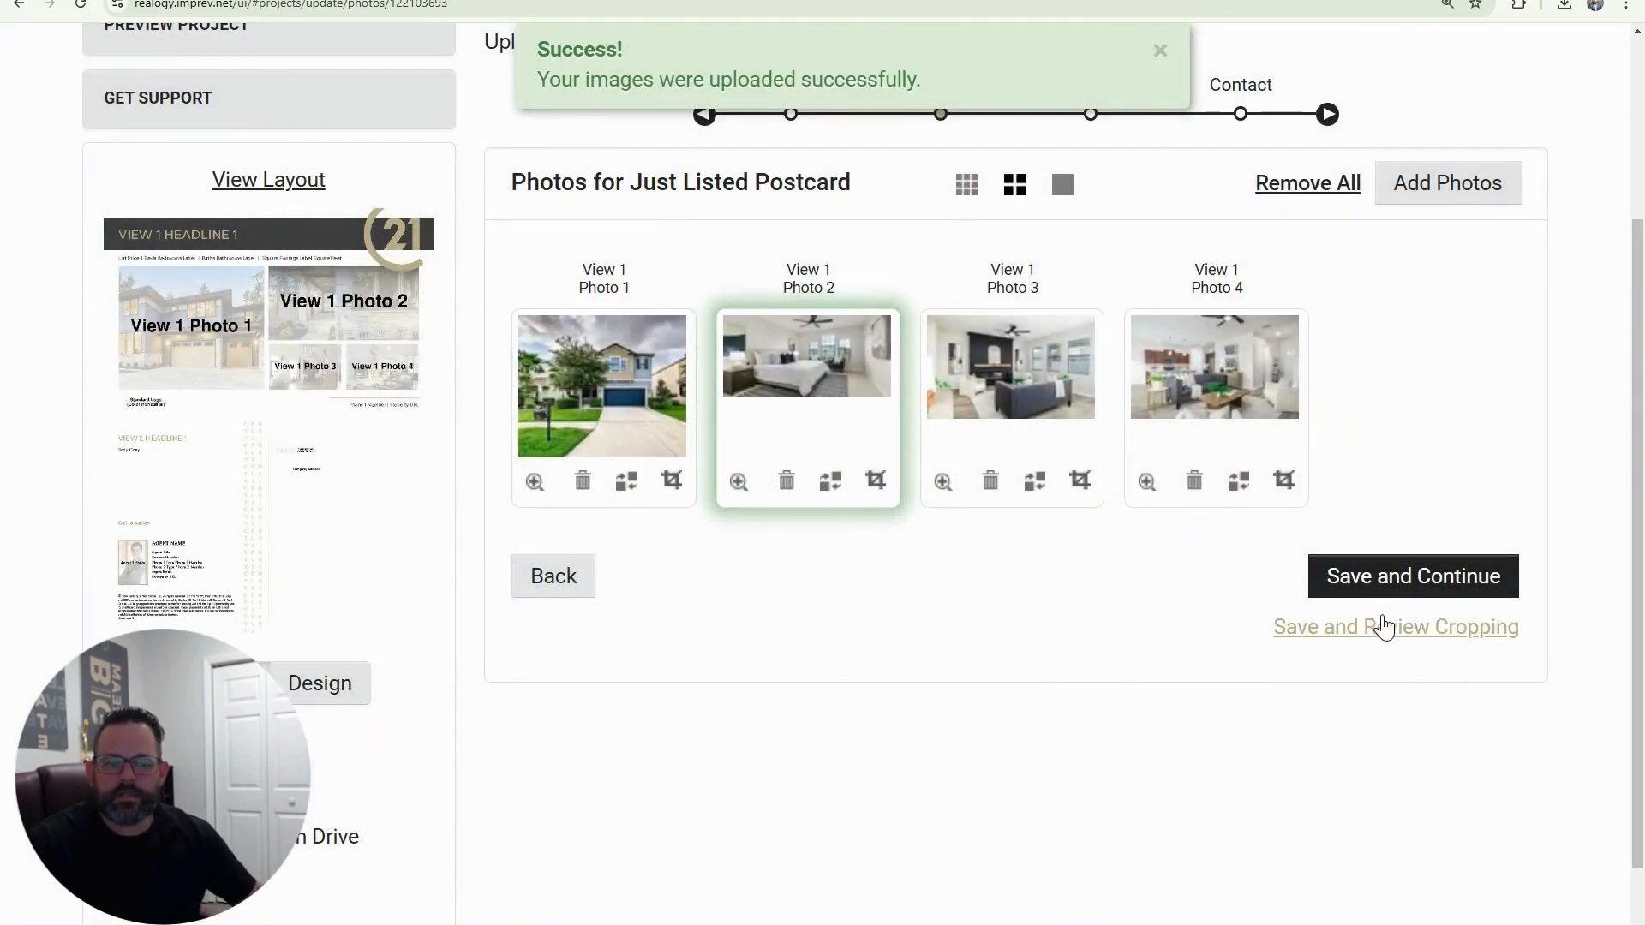
pyautogui.scroll(1, 910, 576)
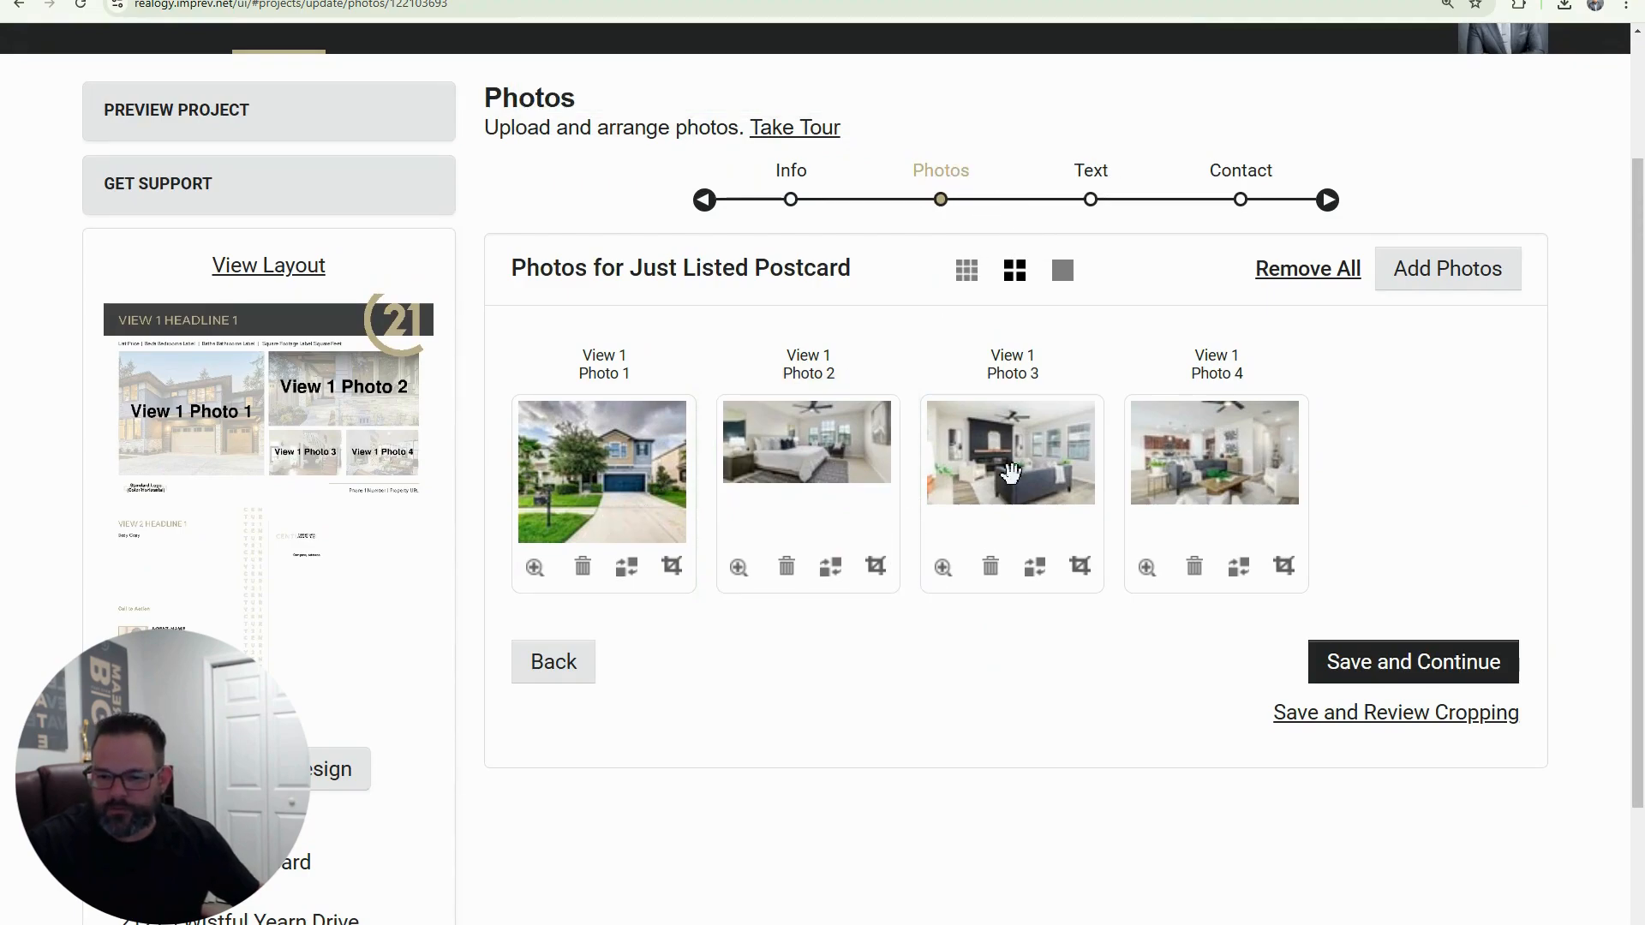
pyautogui.click(1367, 661)
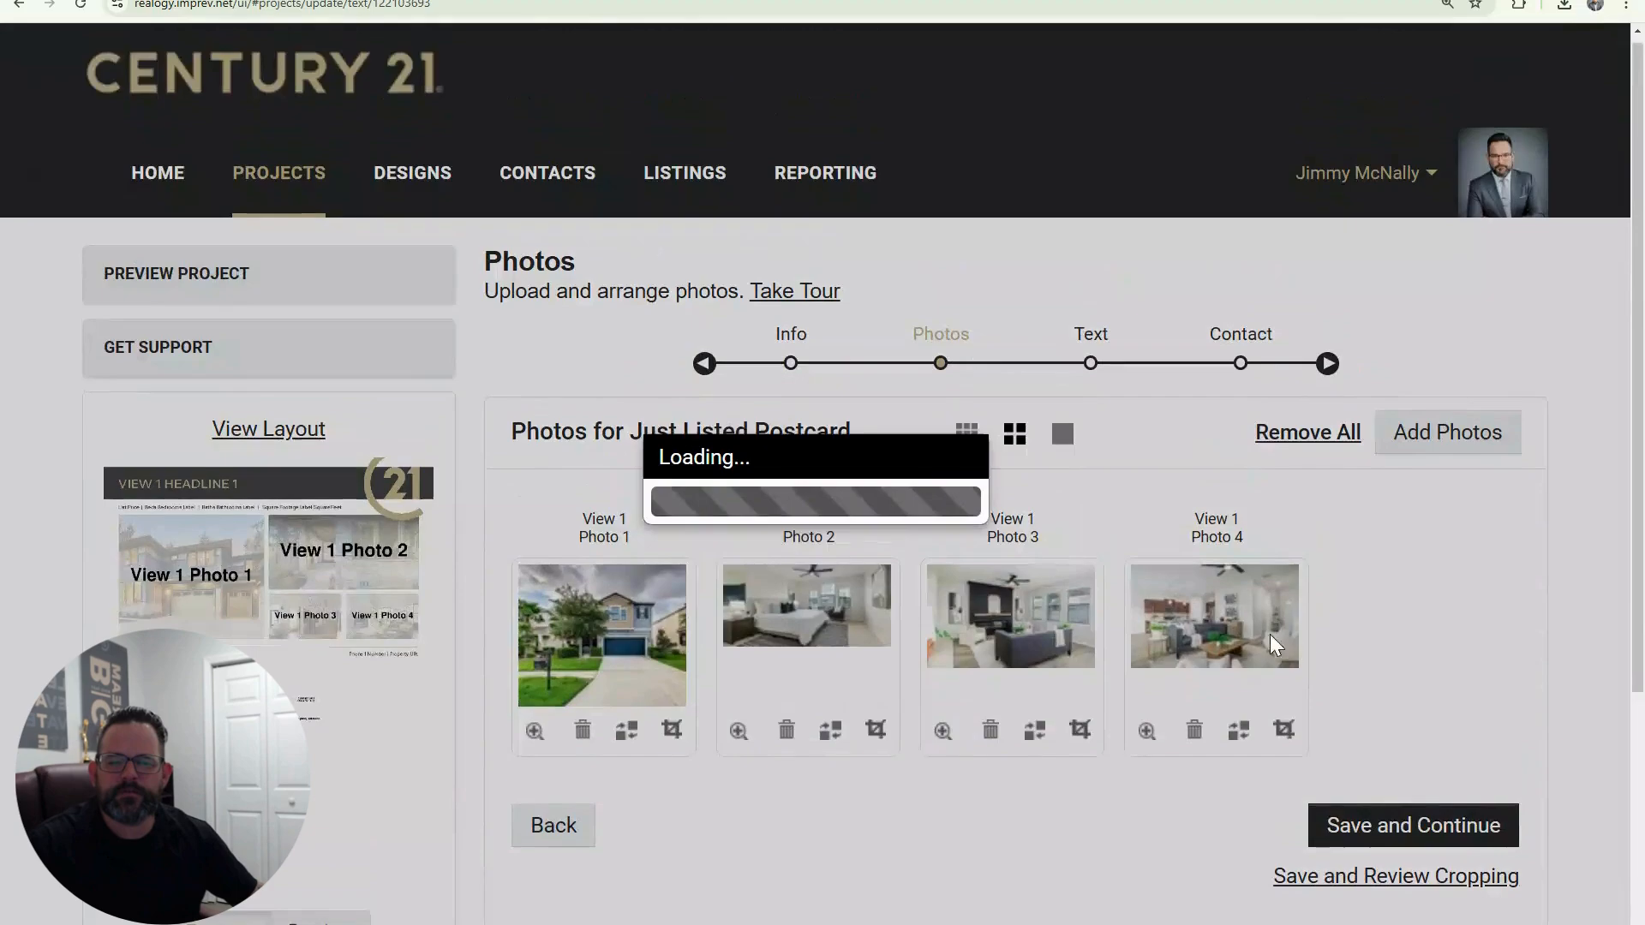
# Review the imported listing text for View 1 and clear the Property URL that exceeds its character limit
pyautogui.scroll(-4, 1043, 506)
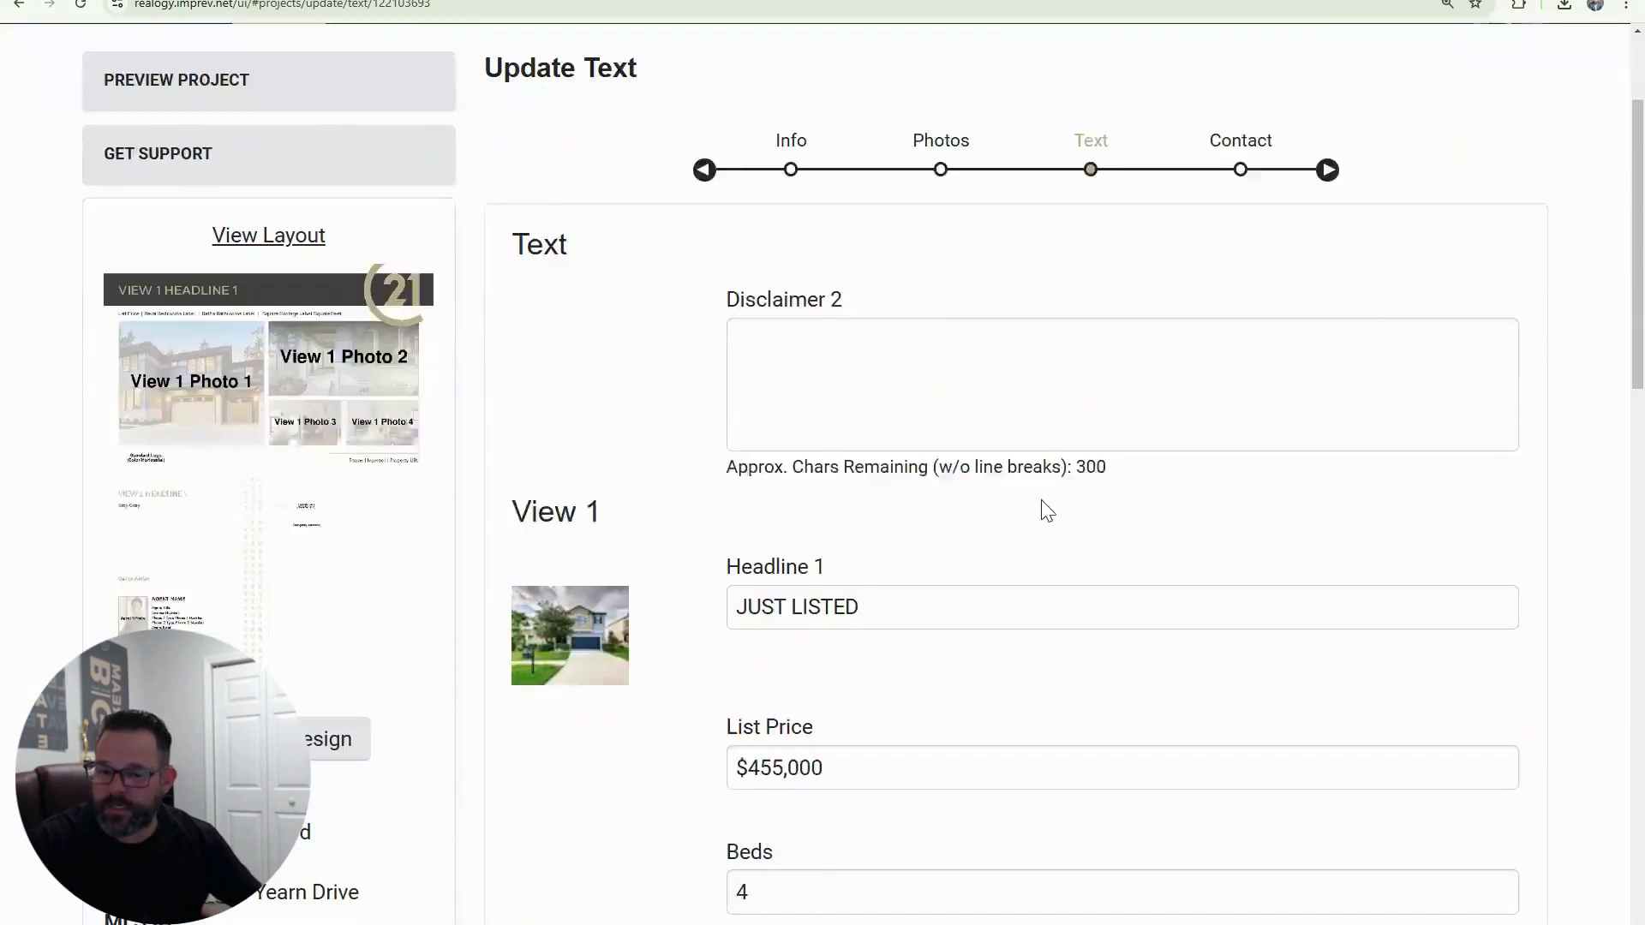
pyautogui.scroll(-7, 994, 526)
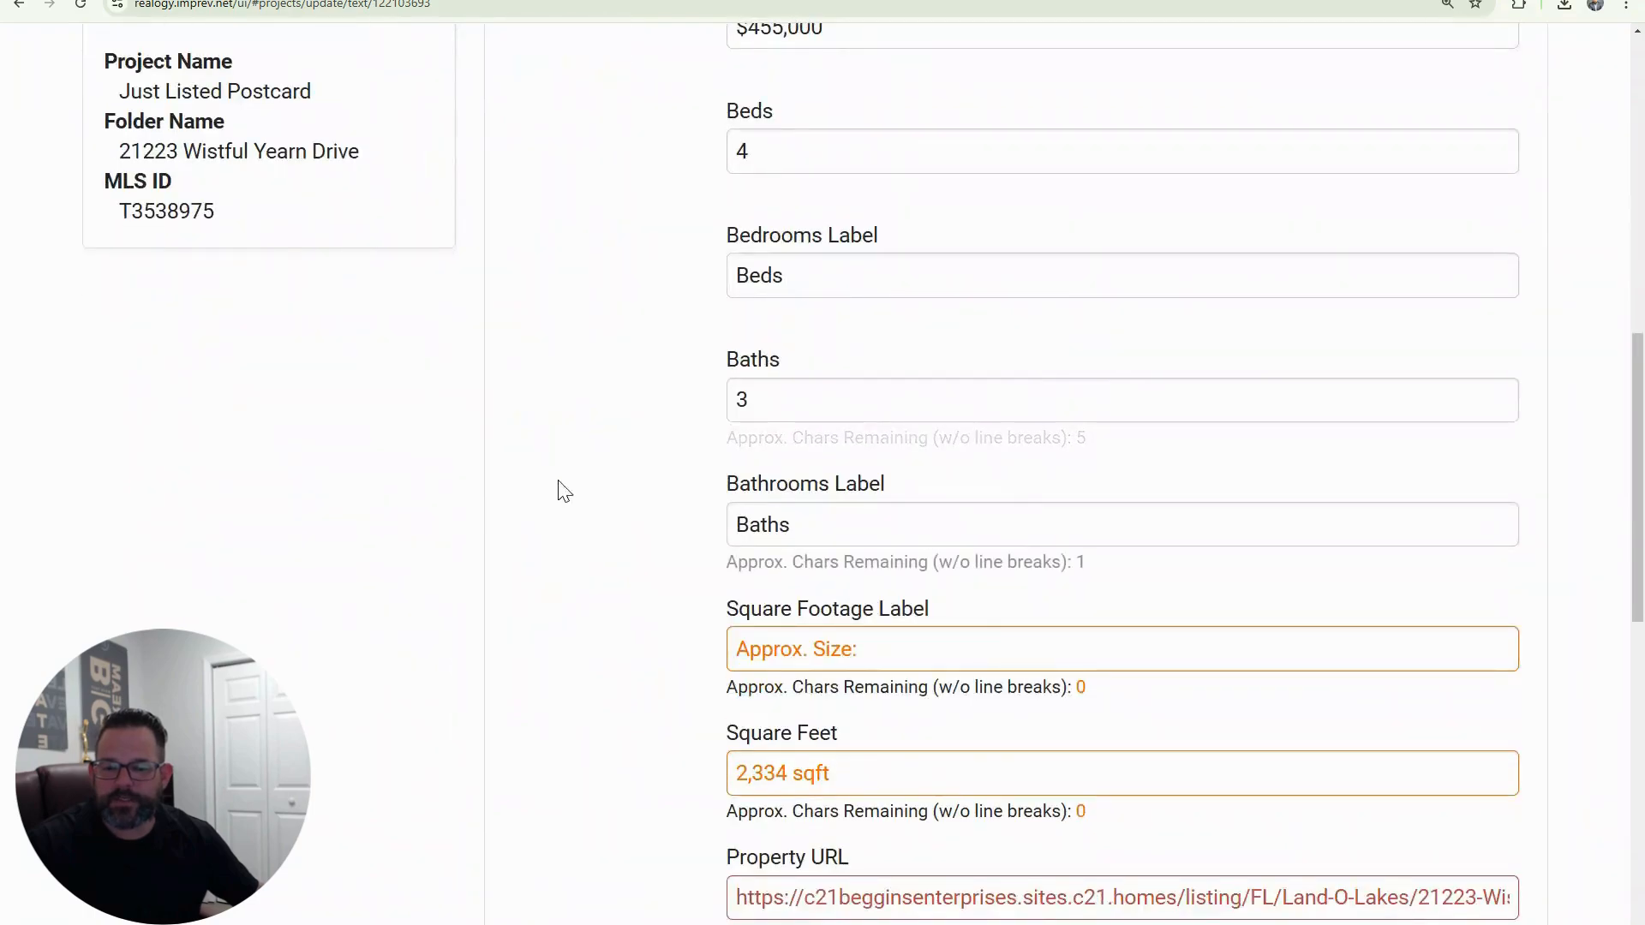
pyautogui.scroll(5, 428, 454)
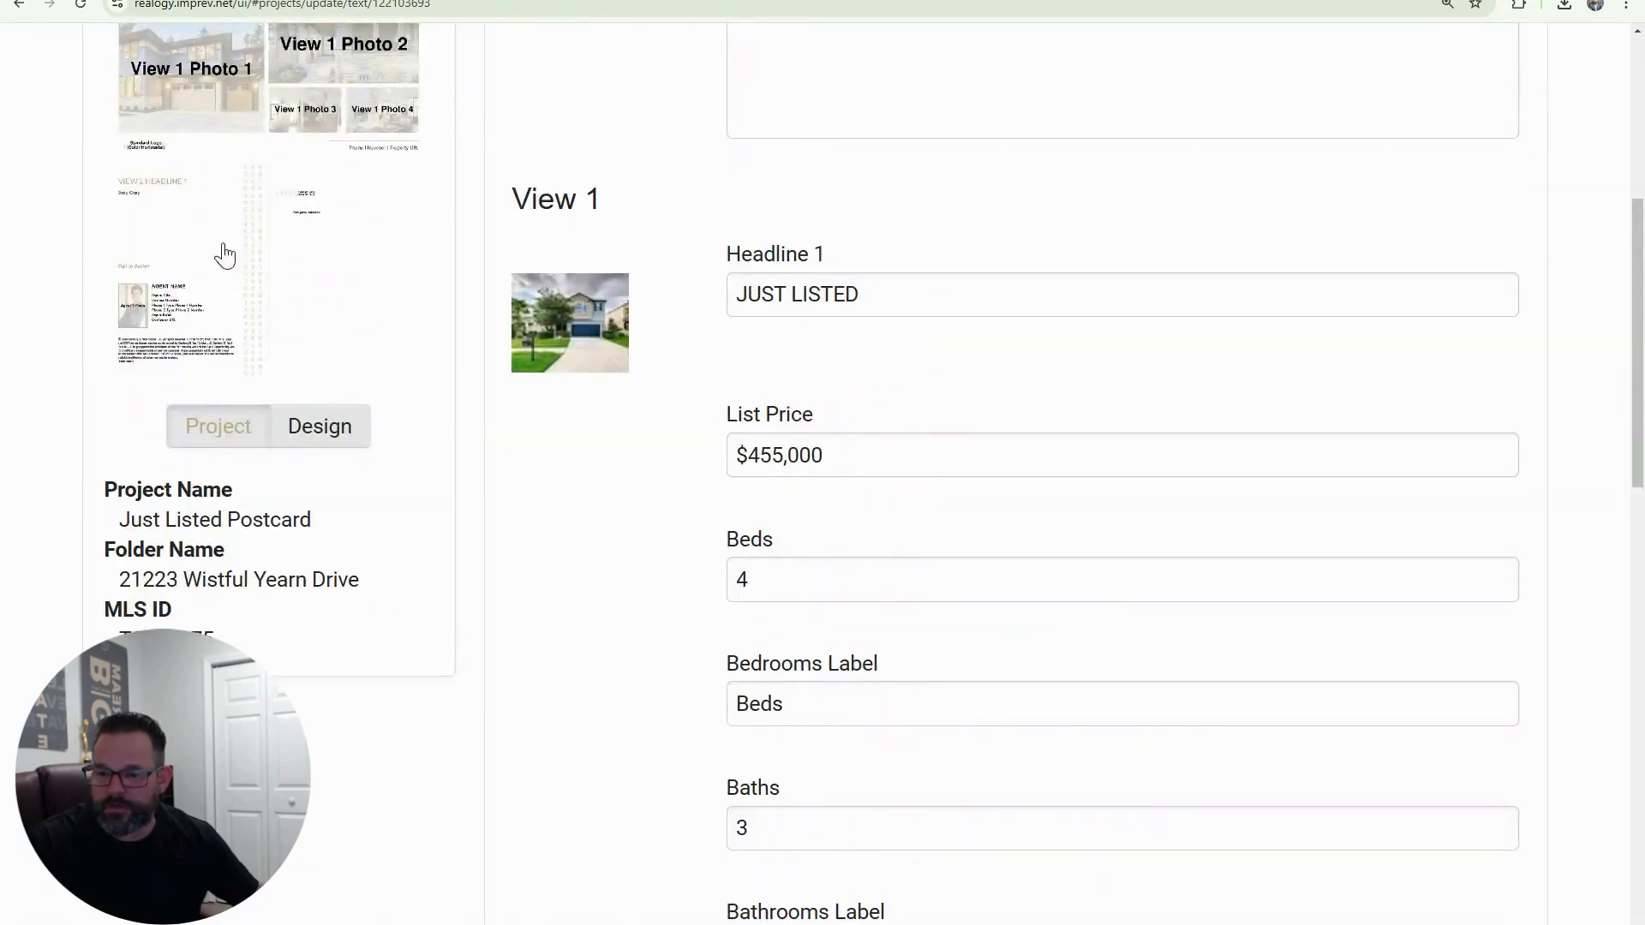
pyautogui.scroll(-9, 876, 404)
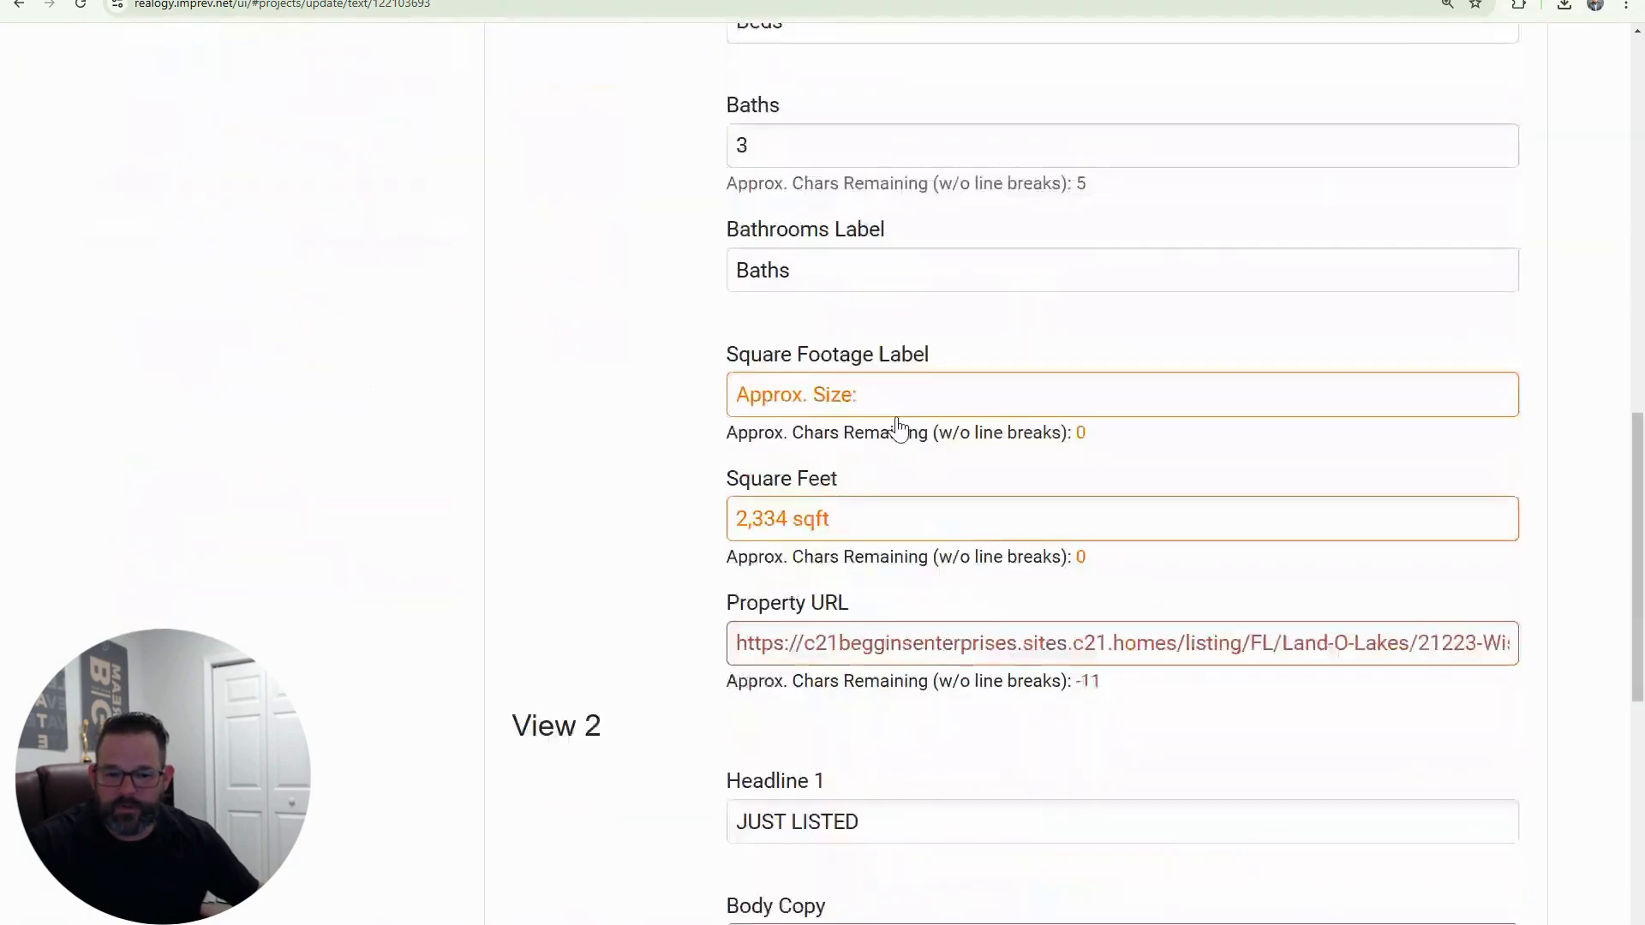
pyautogui.scroll(-2, 1063, 497)
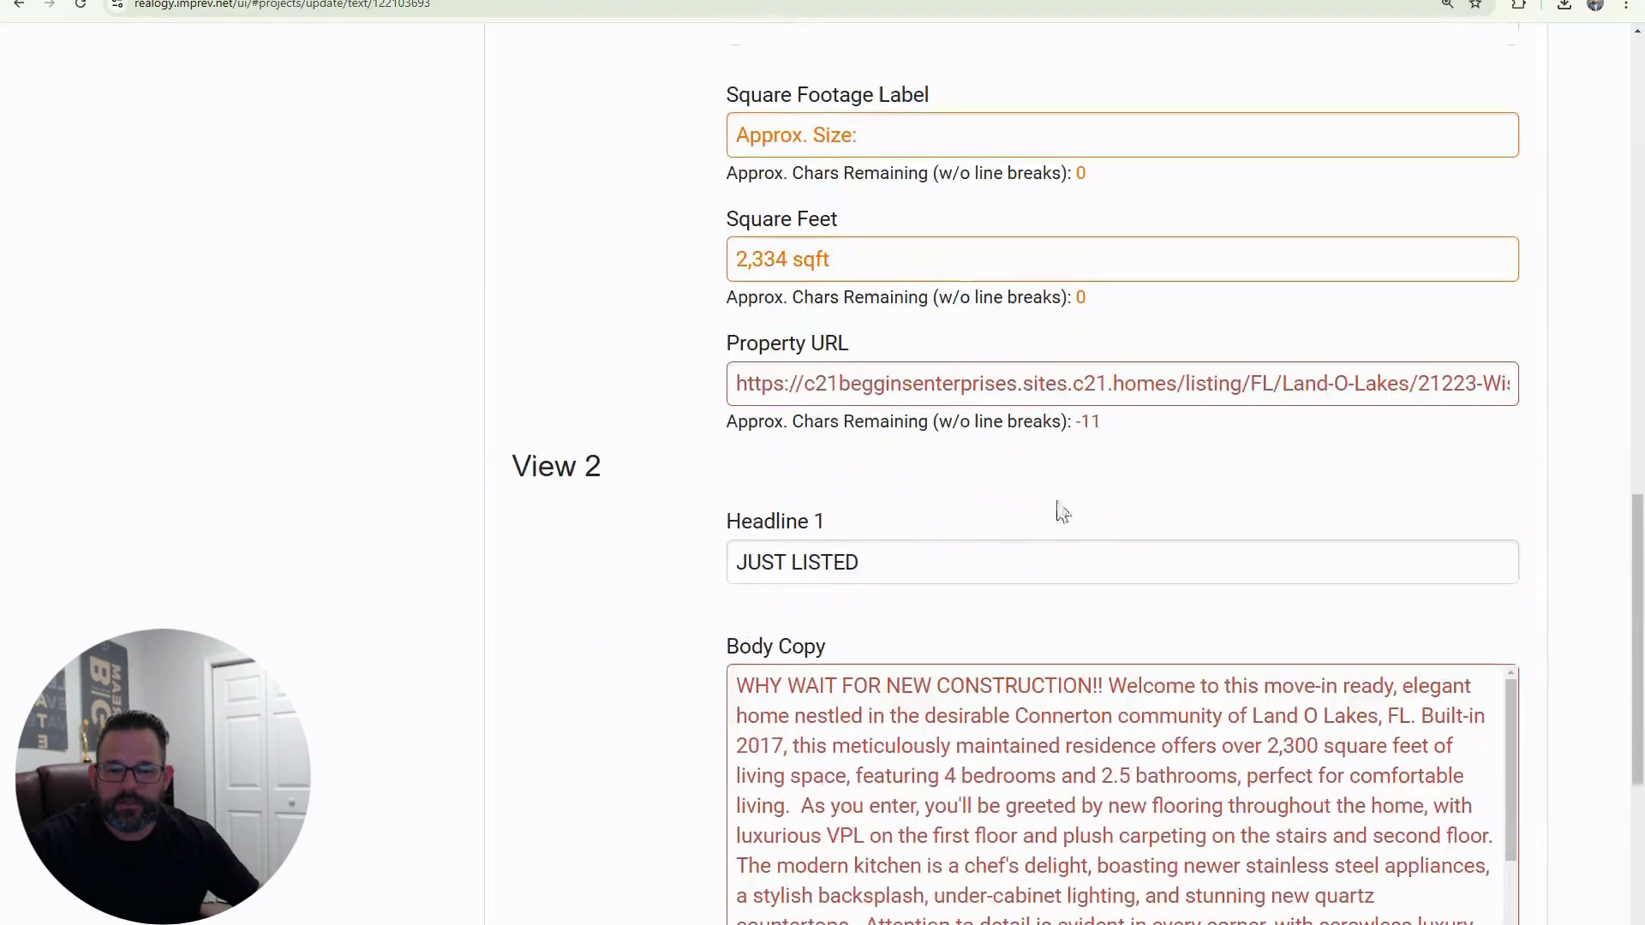
pyautogui.tripleClick(895, 382)
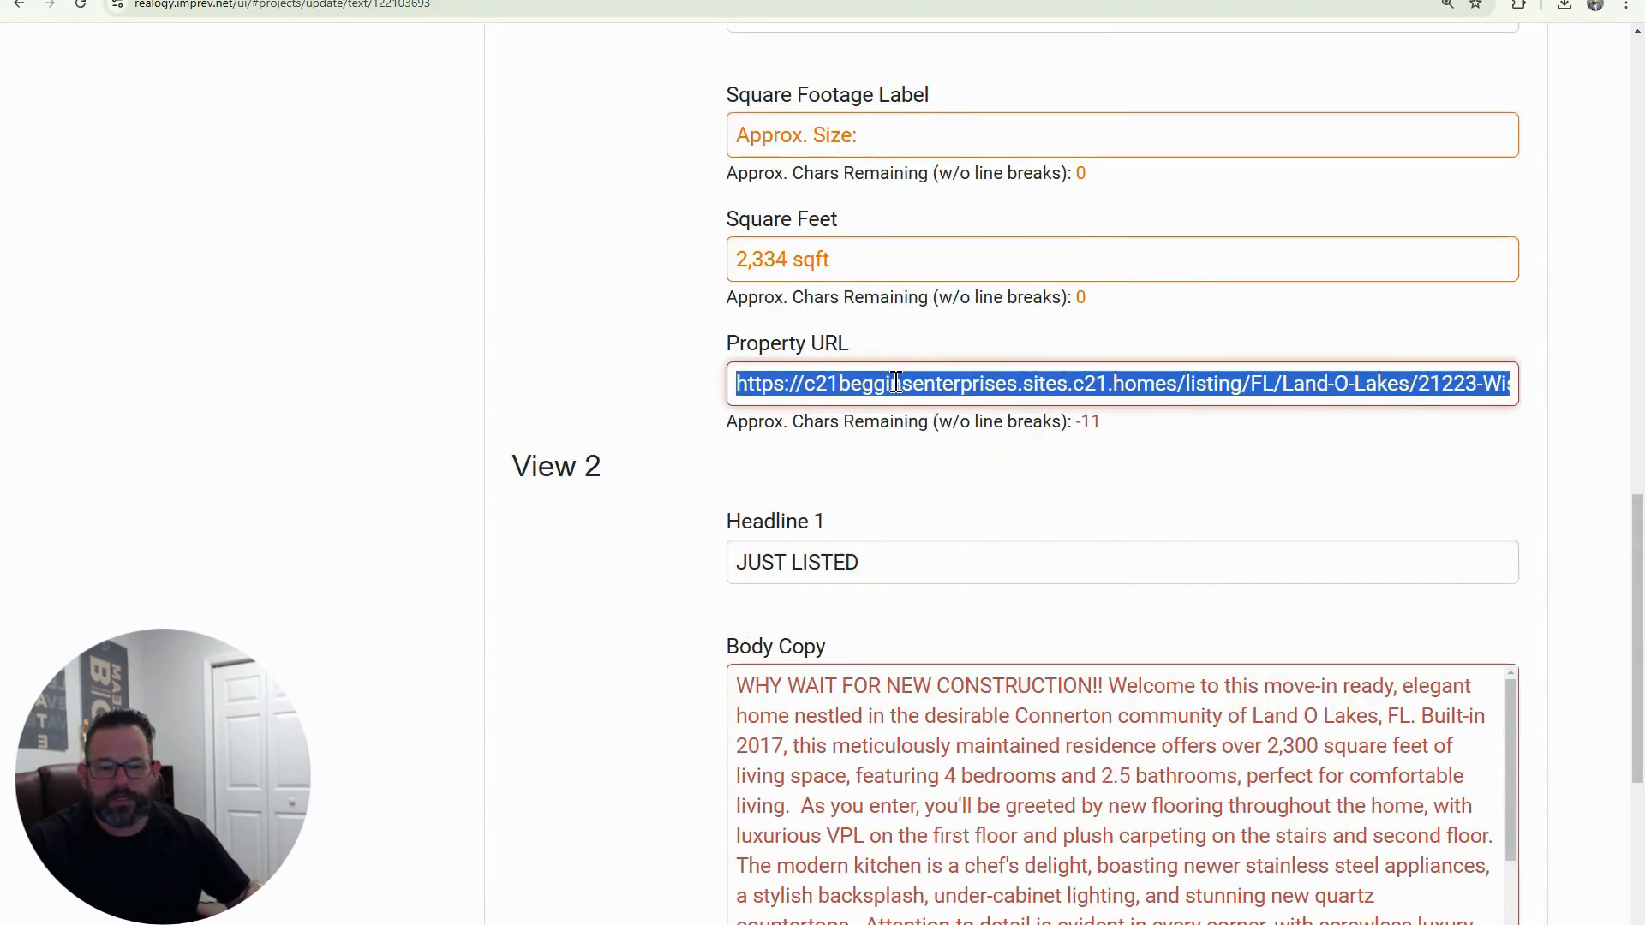
pyautogui.press('BackSpace')
pyautogui.click(707, 383)
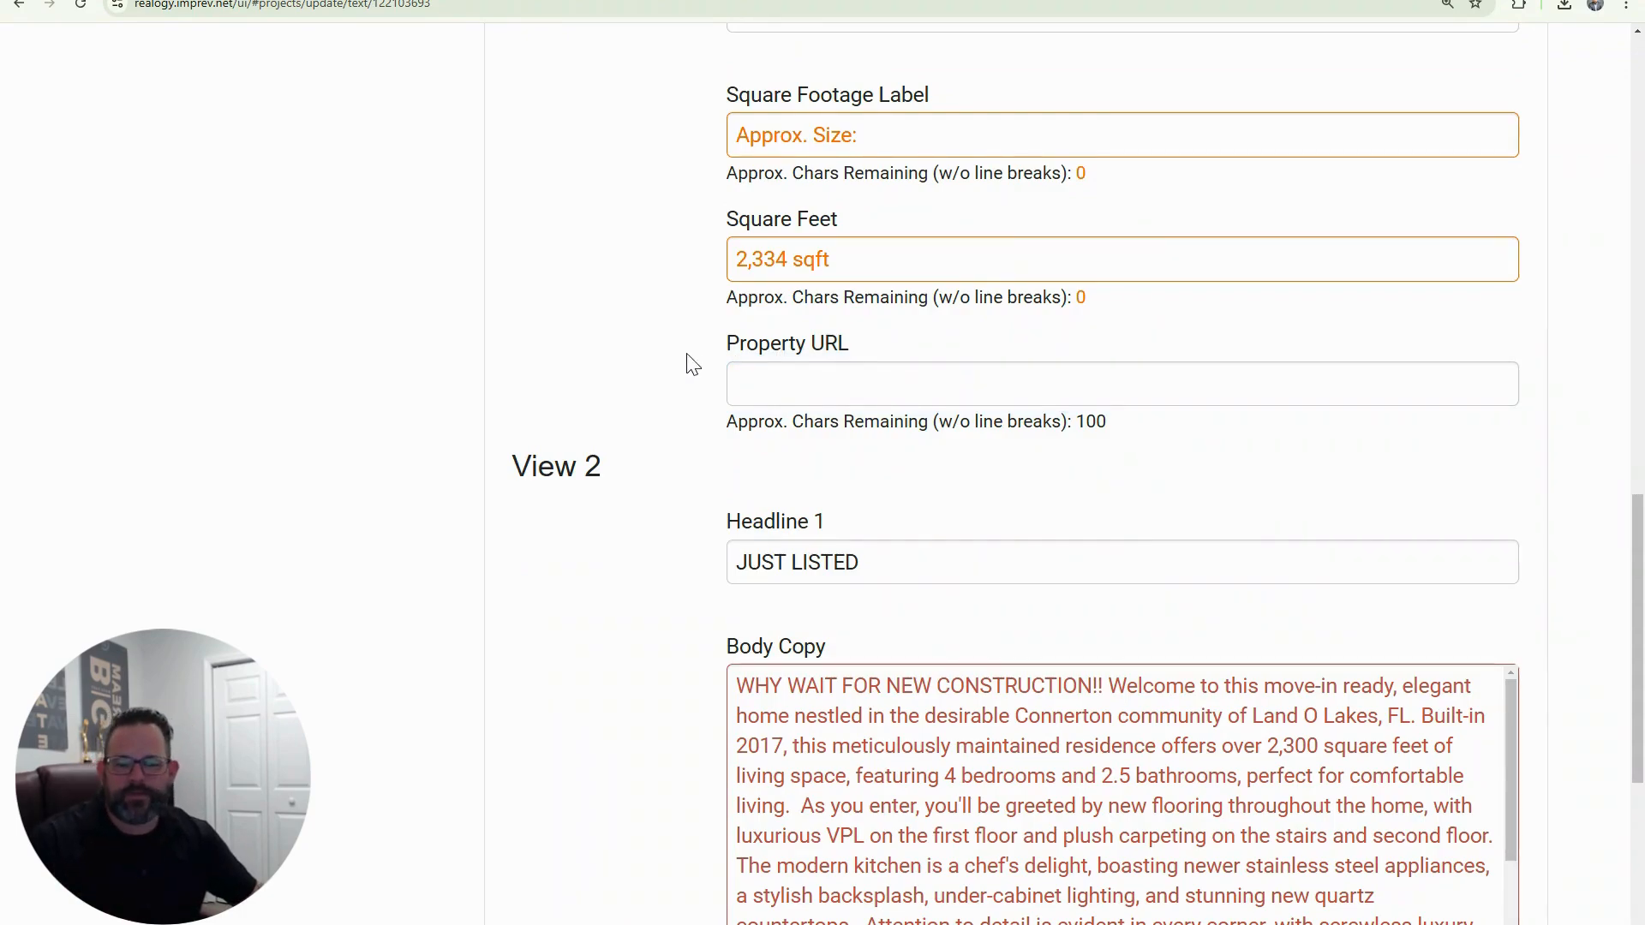
# Shorten the View 2 Body Copy by deleting everything after the sentence ending in "bright and welcoming atmosphere."
pyautogui.scroll(-2, 647, 411)
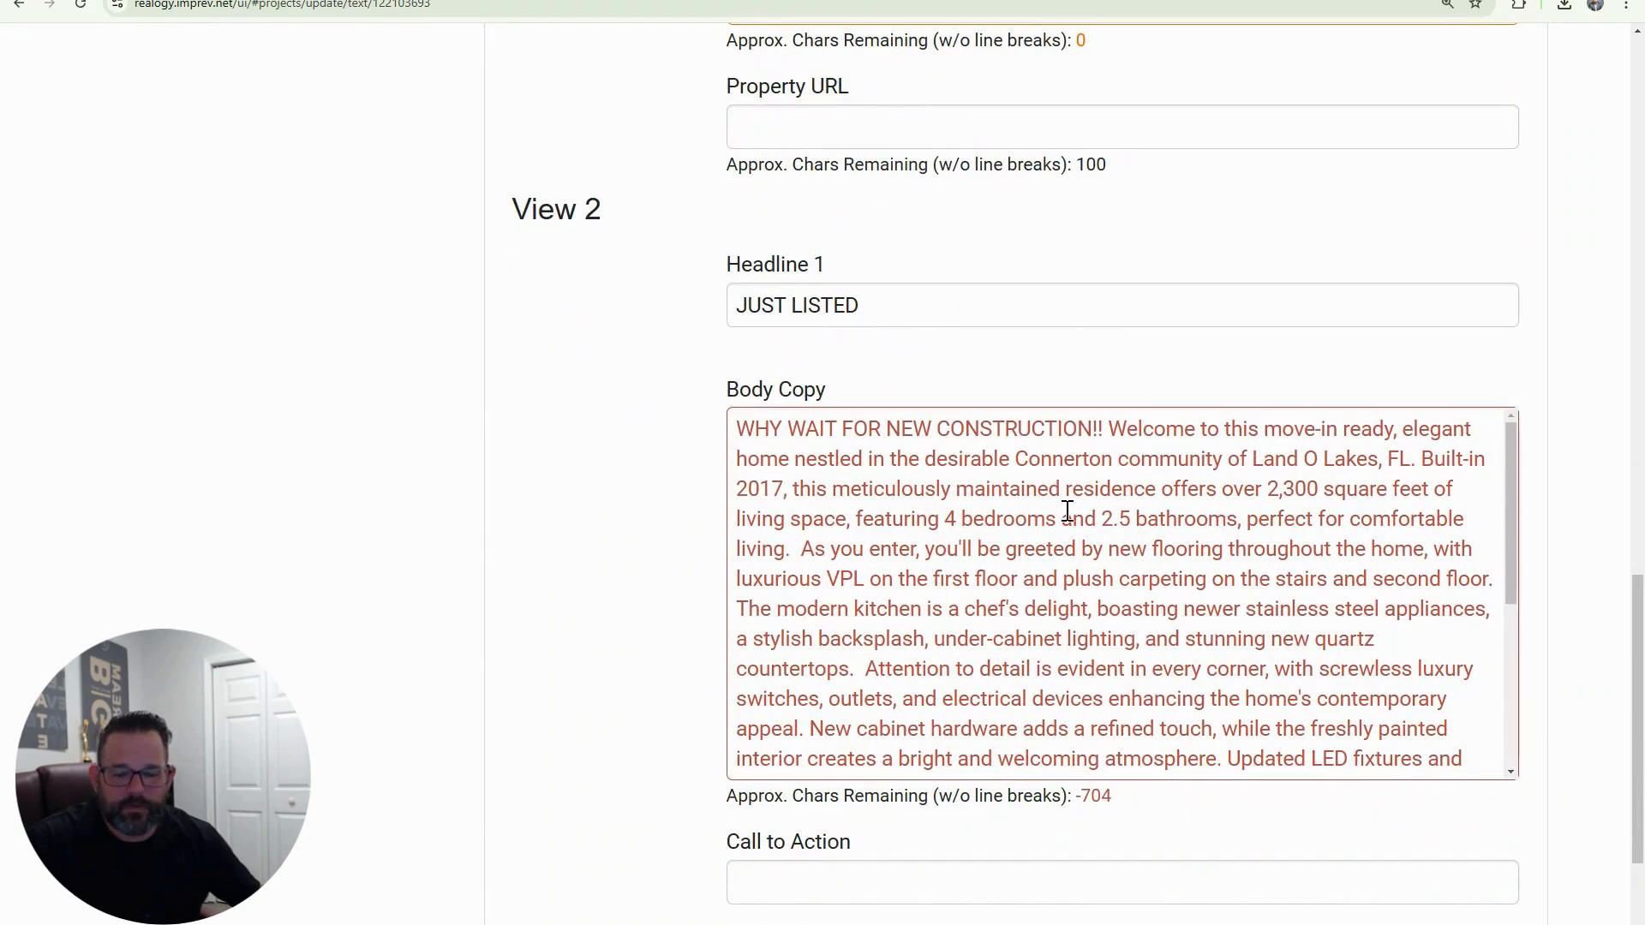
pyautogui.scroll(-1, 1052, 602)
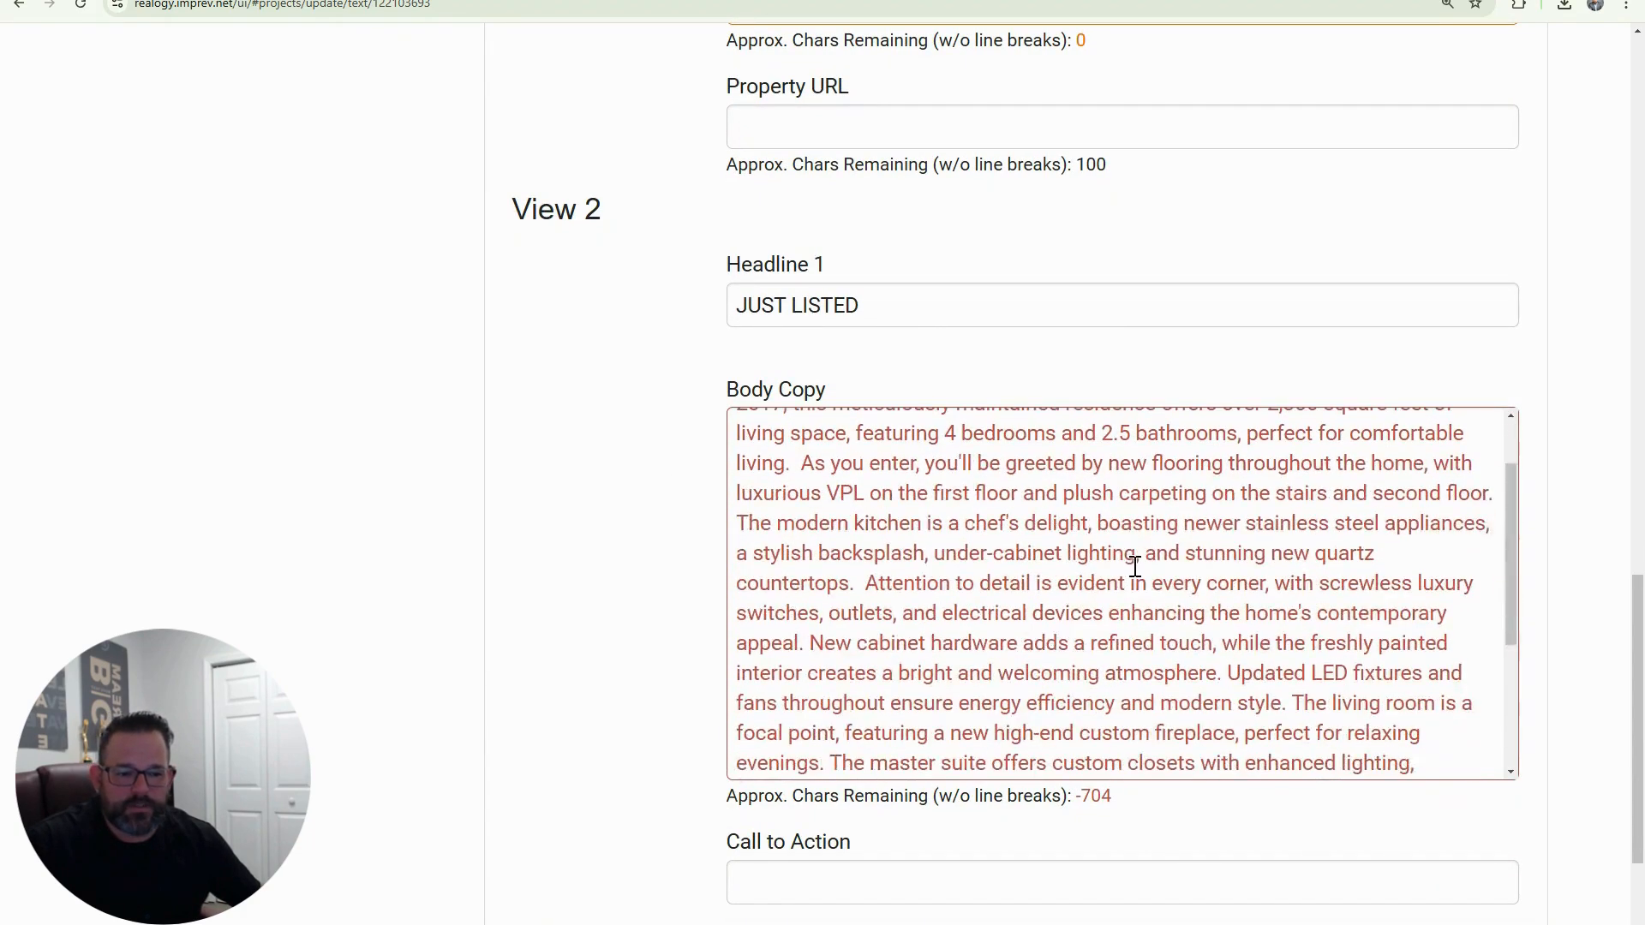
pyautogui.scroll(-2, 1135, 566)
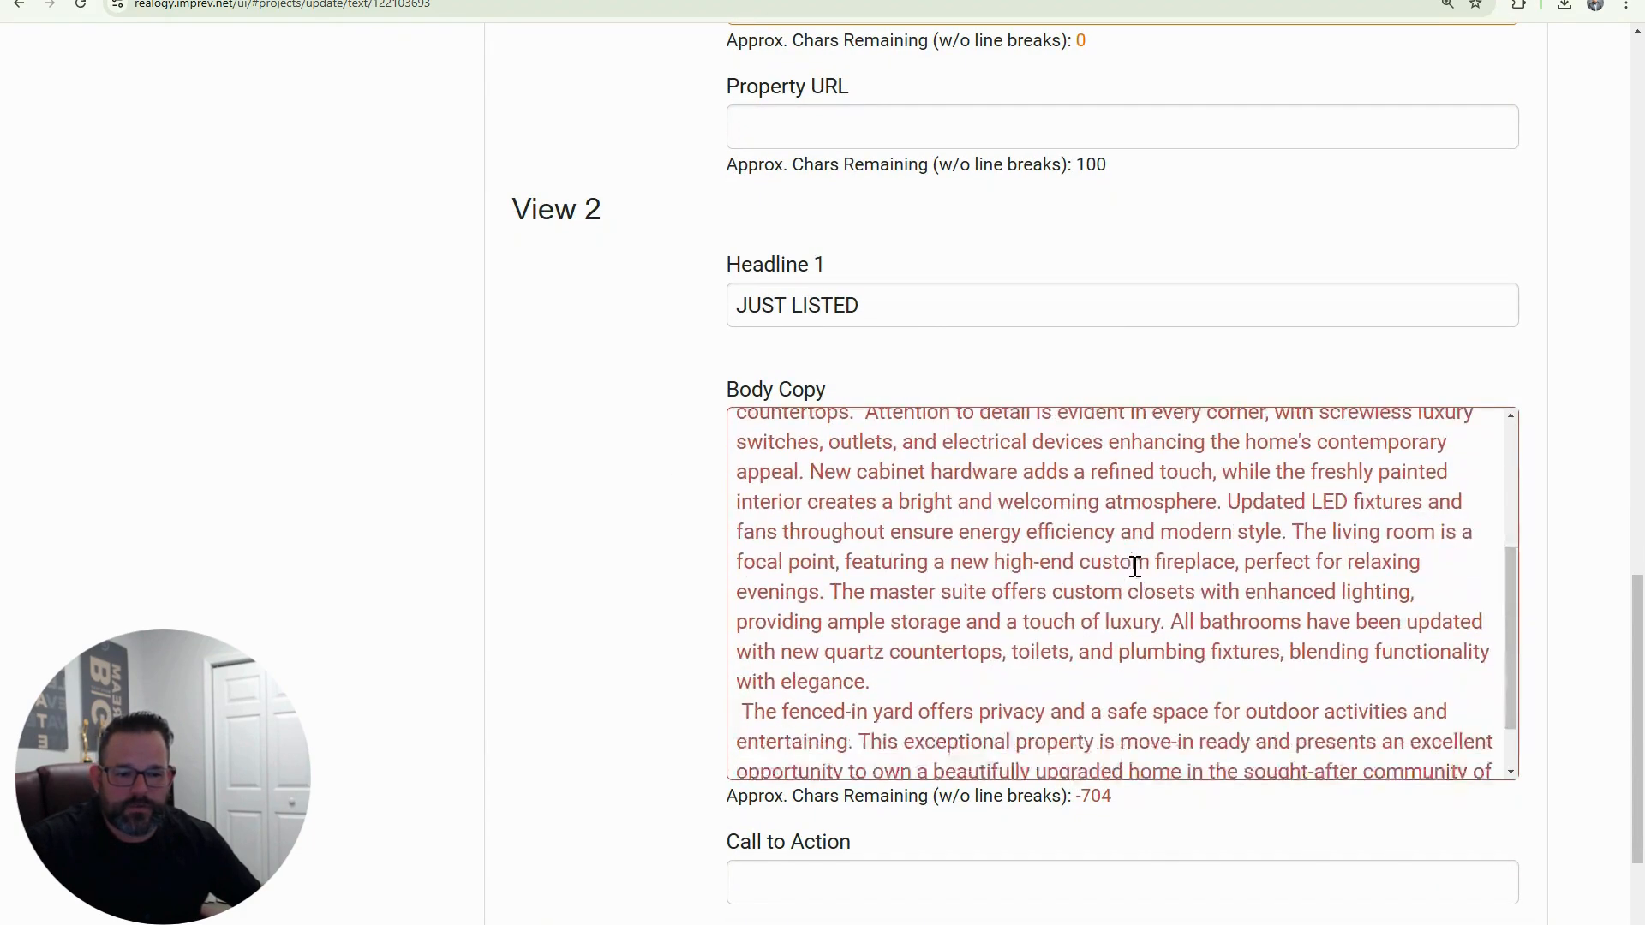
pyautogui.tripleClick(934, 744)
pyautogui.press('BackSpace')
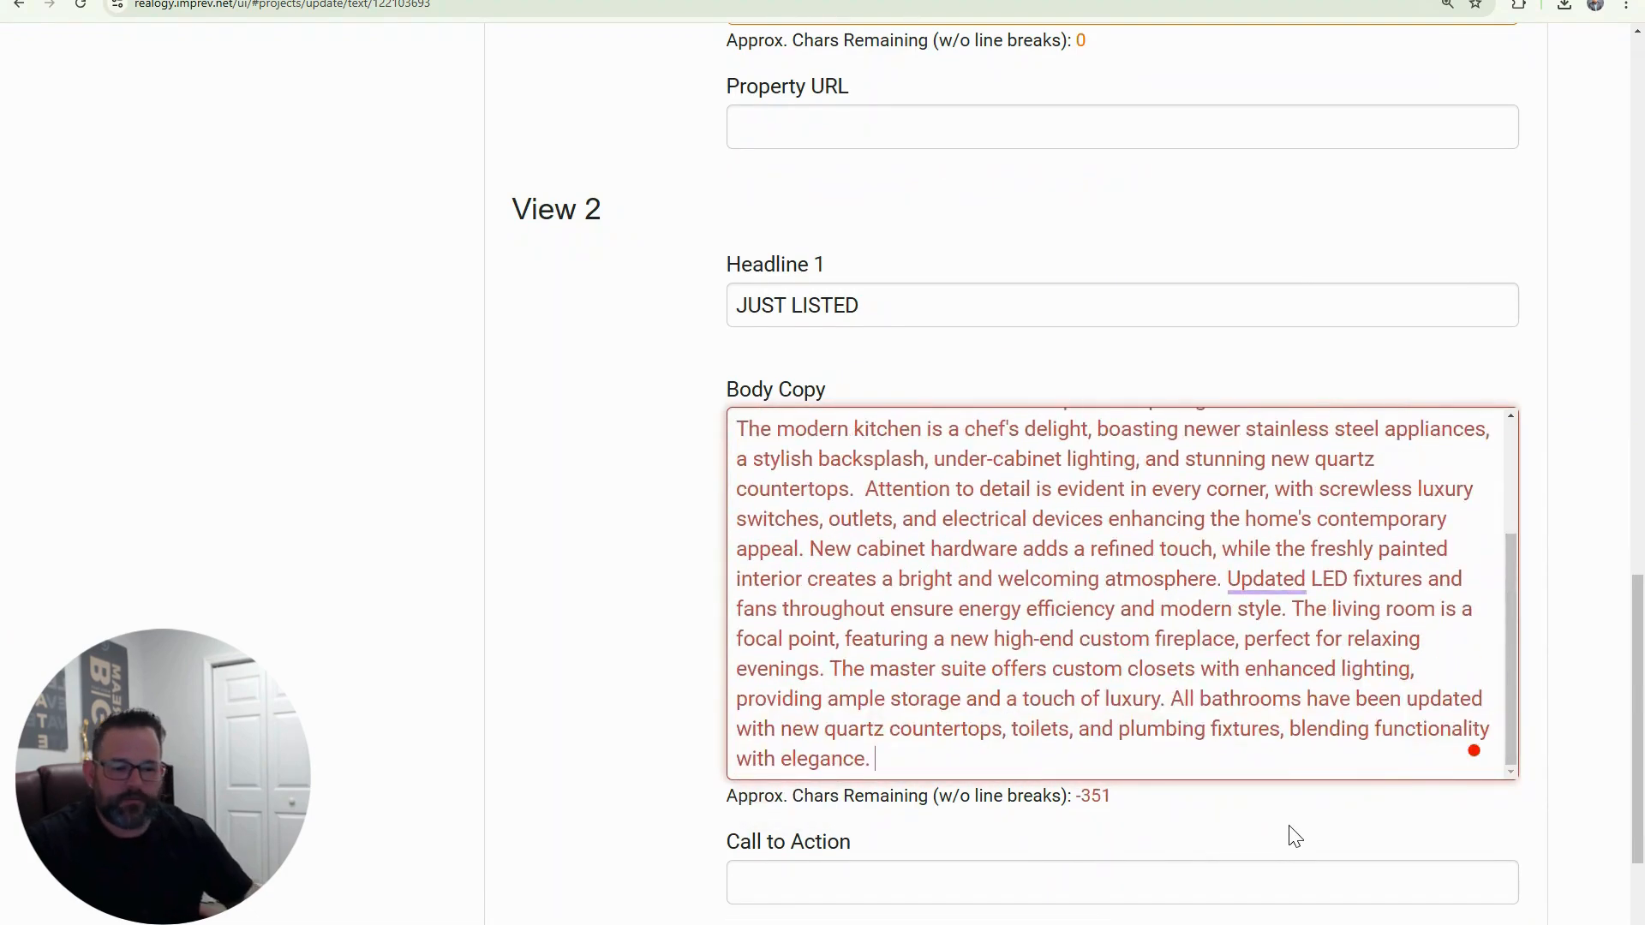
pyautogui.press('BackSpace')
pyautogui.press('BackSpace')
pyautogui.press('BackSpace')
pyautogui.press('BackSpace')
pyautogui.press('BackSpace')
pyautogui.press('BackSpace')
pyautogui.press('BackSpace')
pyautogui.press('BackSpace')
pyautogui.press('BackSpace')
pyautogui.press('BackSpace')
pyautogui.press('BackSpace')
pyautogui.press('BackSpace')
pyautogui.press('BackSpace')
pyautogui.press('BackSpace')
pyautogui.press('BackSpace')
pyautogui.press('BackSpace')
pyautogui.press('BackSpace')
pyautogui.press('BackSpace')
pyautogui.press('BackSpace')
pyautogui.press('BackSpace')
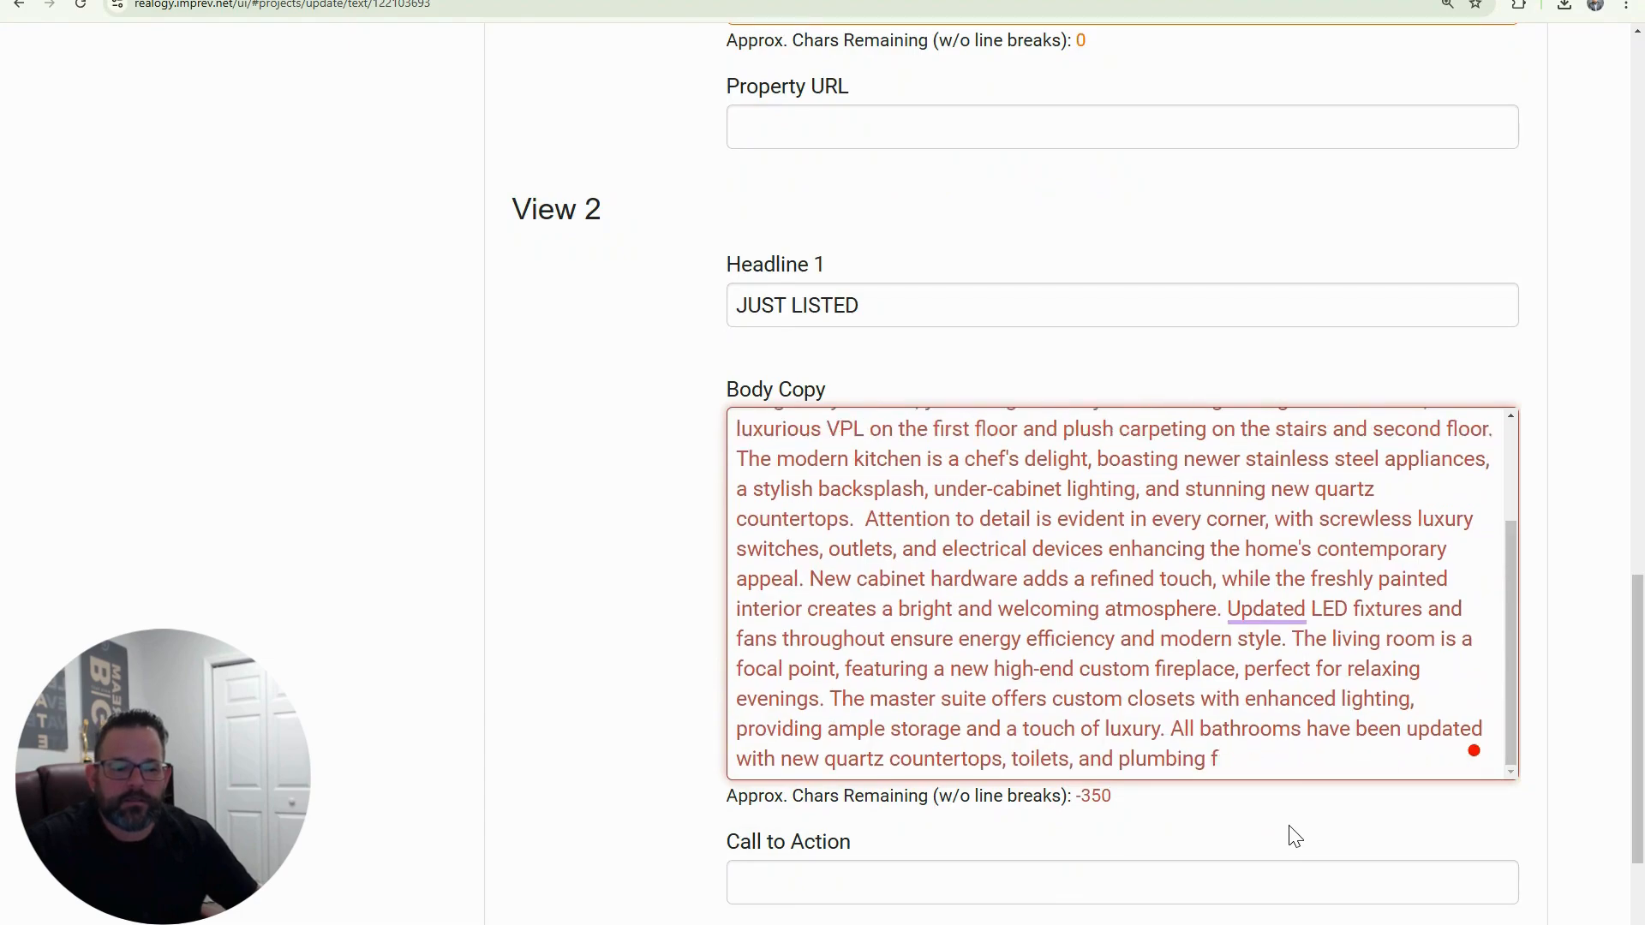
pyautogui.press('BackSpace')
pyautogui.press('BackSpace')
pyautogui.press('BackSpace')
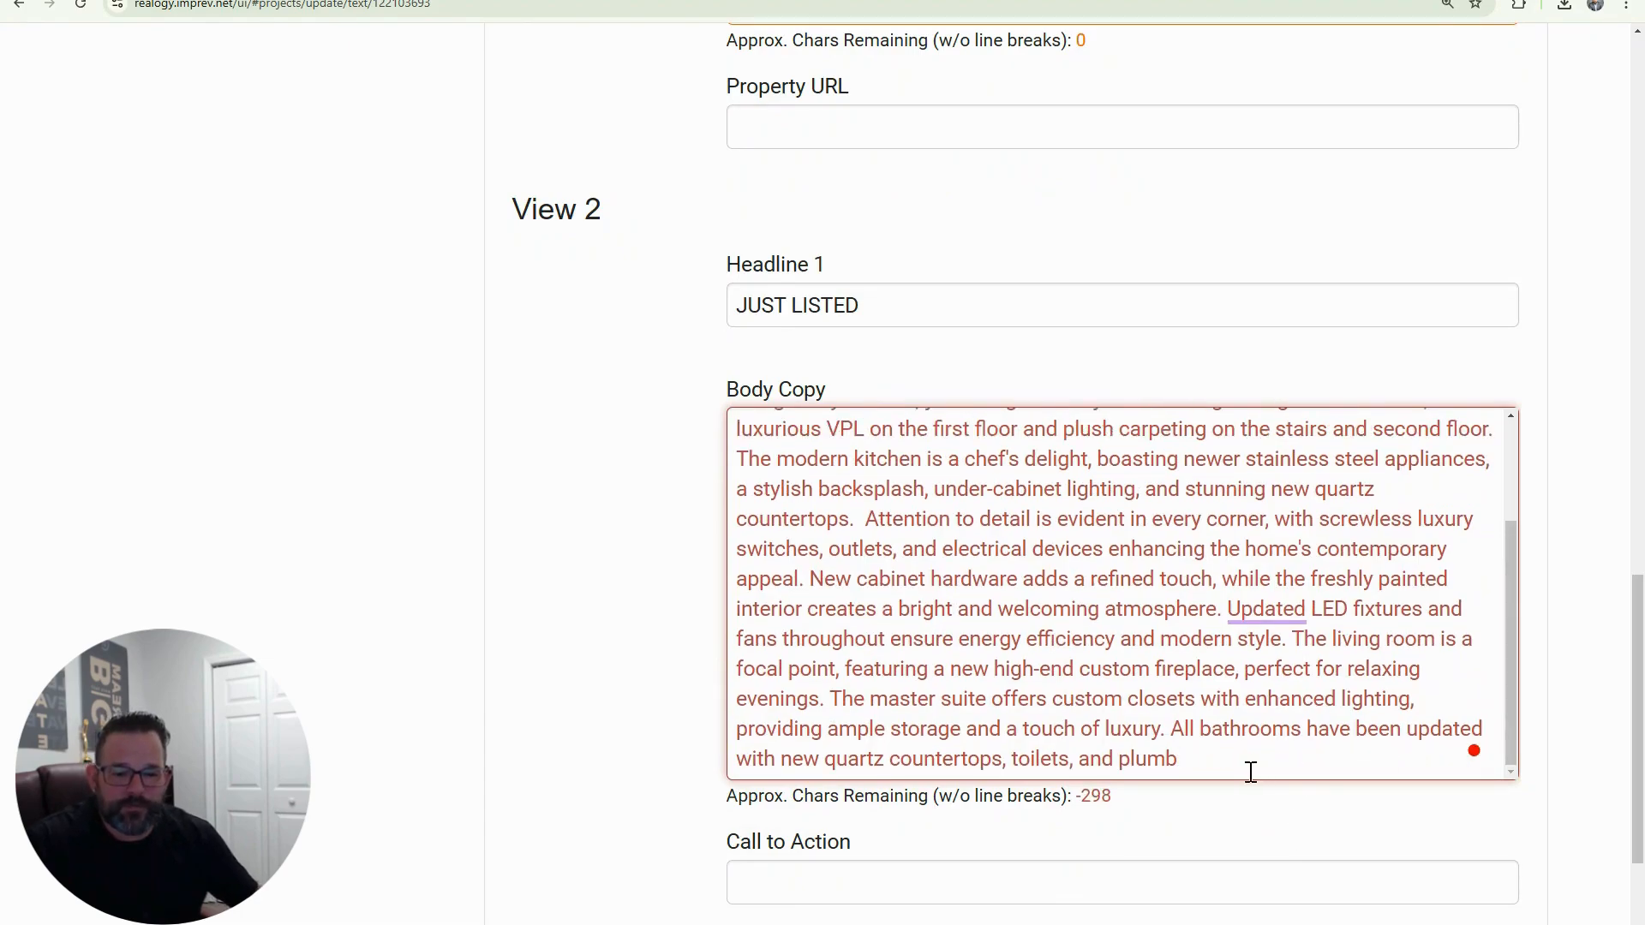
pyautogui.moveTo(1251, 772); pyautogui.dragTo(1225, 664)
pyautogui.press('BackSpace')
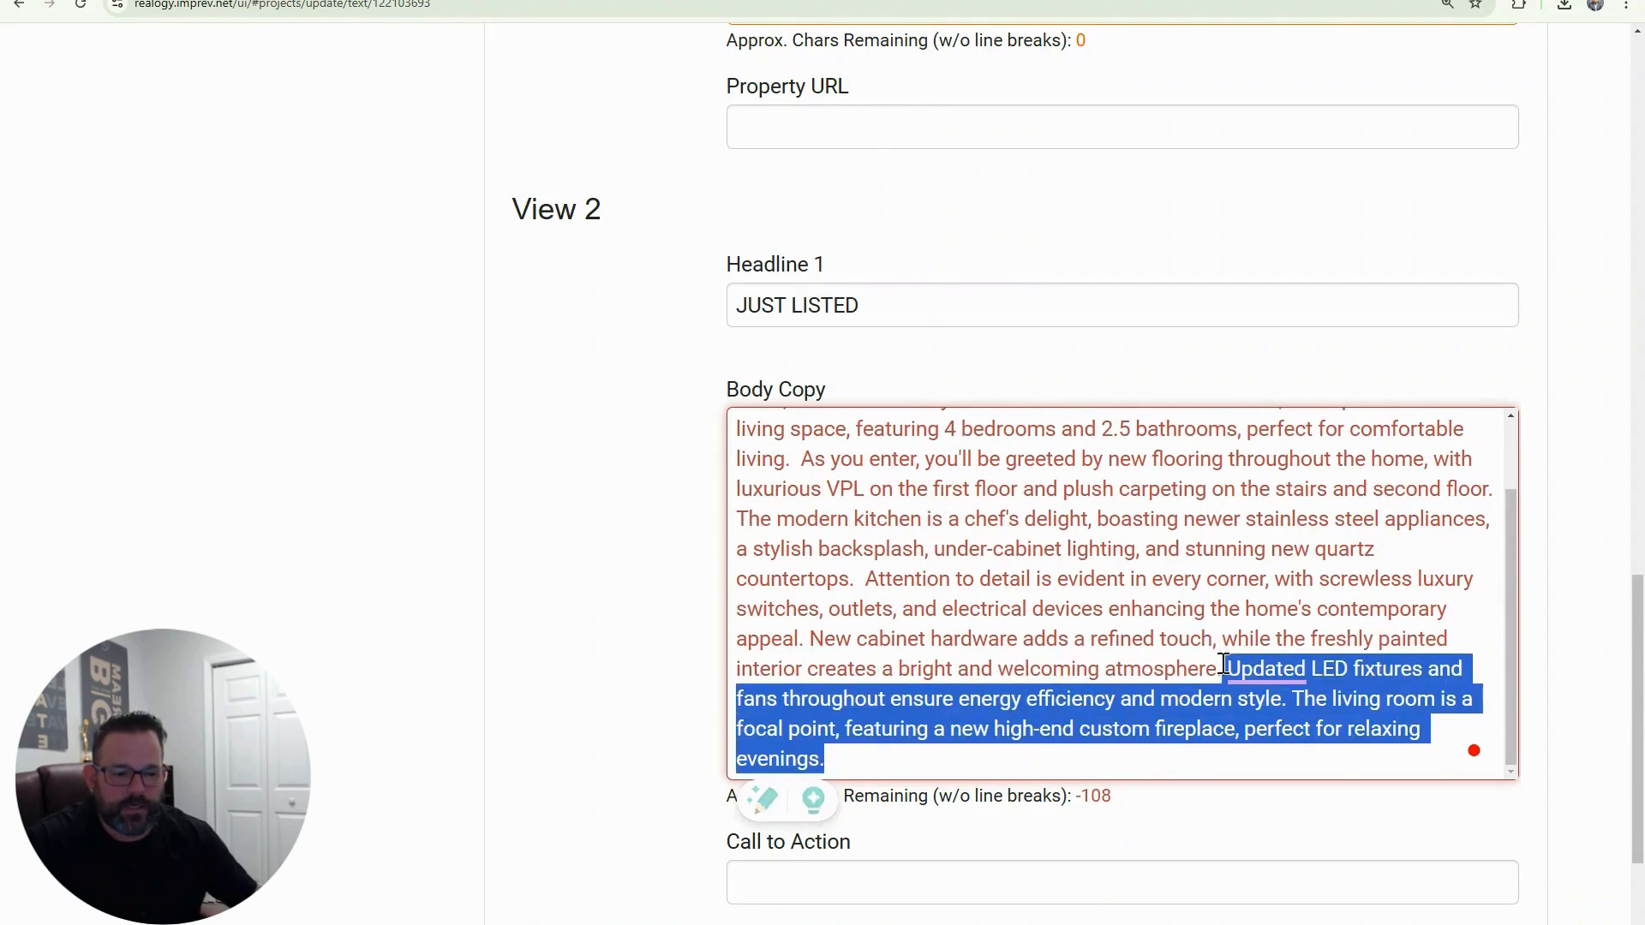
pyautogui.press('BackSpace')
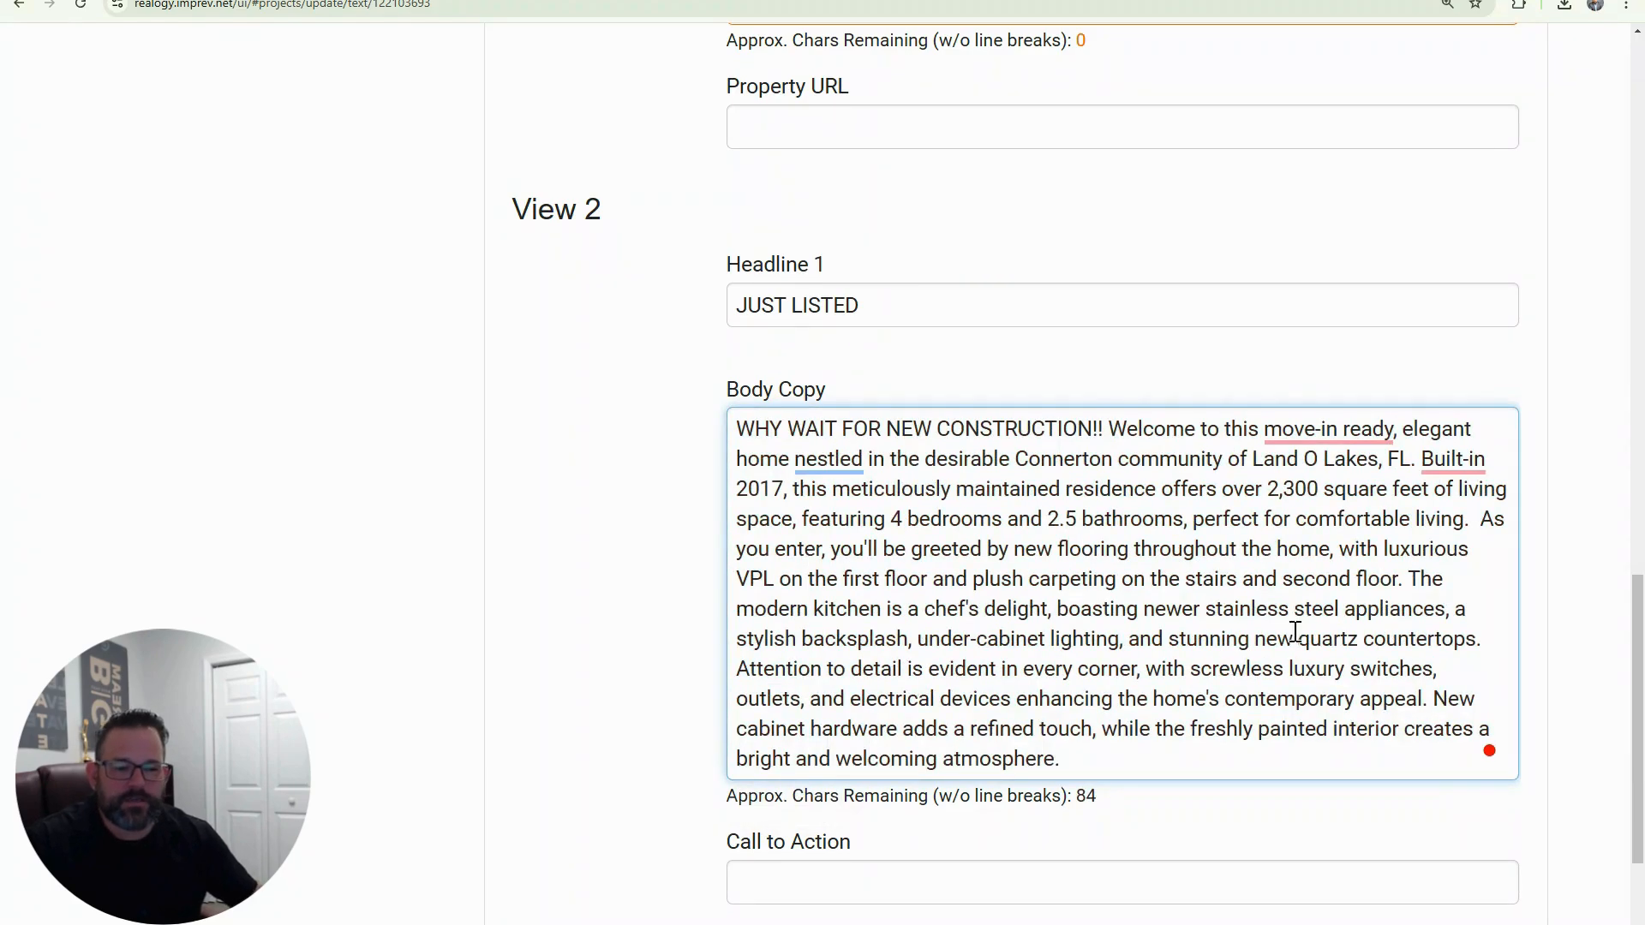
# Apply the Grammarly suggestions in the Body Copy: "move-in-ready", "Built in", and the removal of "nestled"
pyautogui.click(1371, 432)
pyautogui.click(1362, 513)
pyautogui.click(1448, 467)
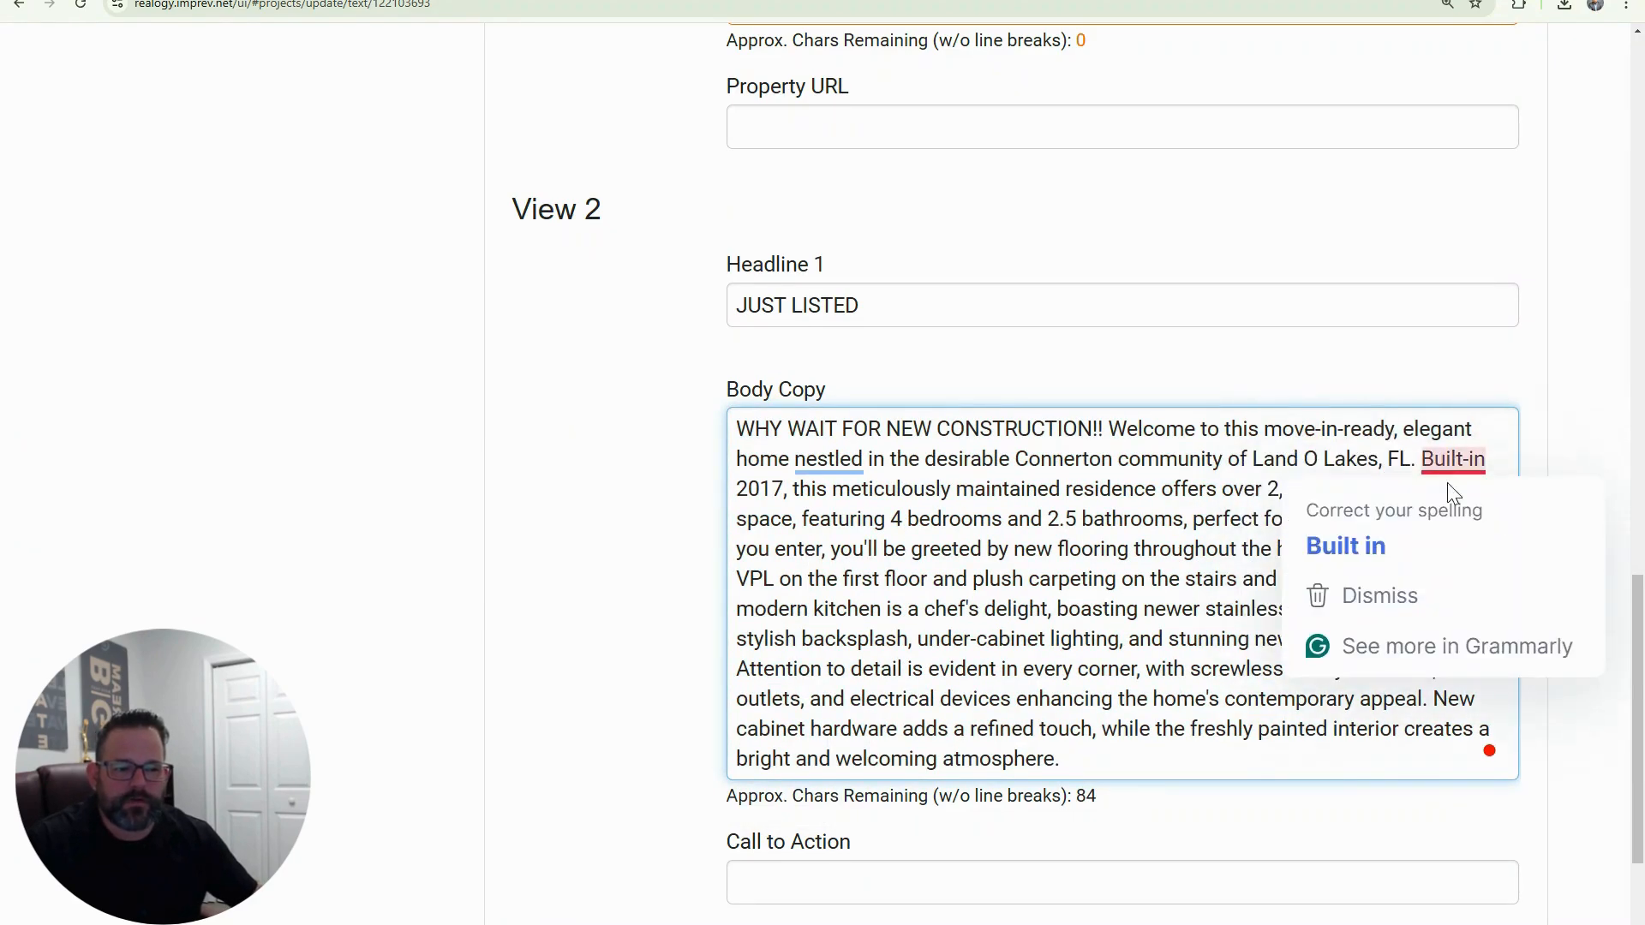
pyautogui.click(1340, 541)
pyautogui.moveTo(837, 456)
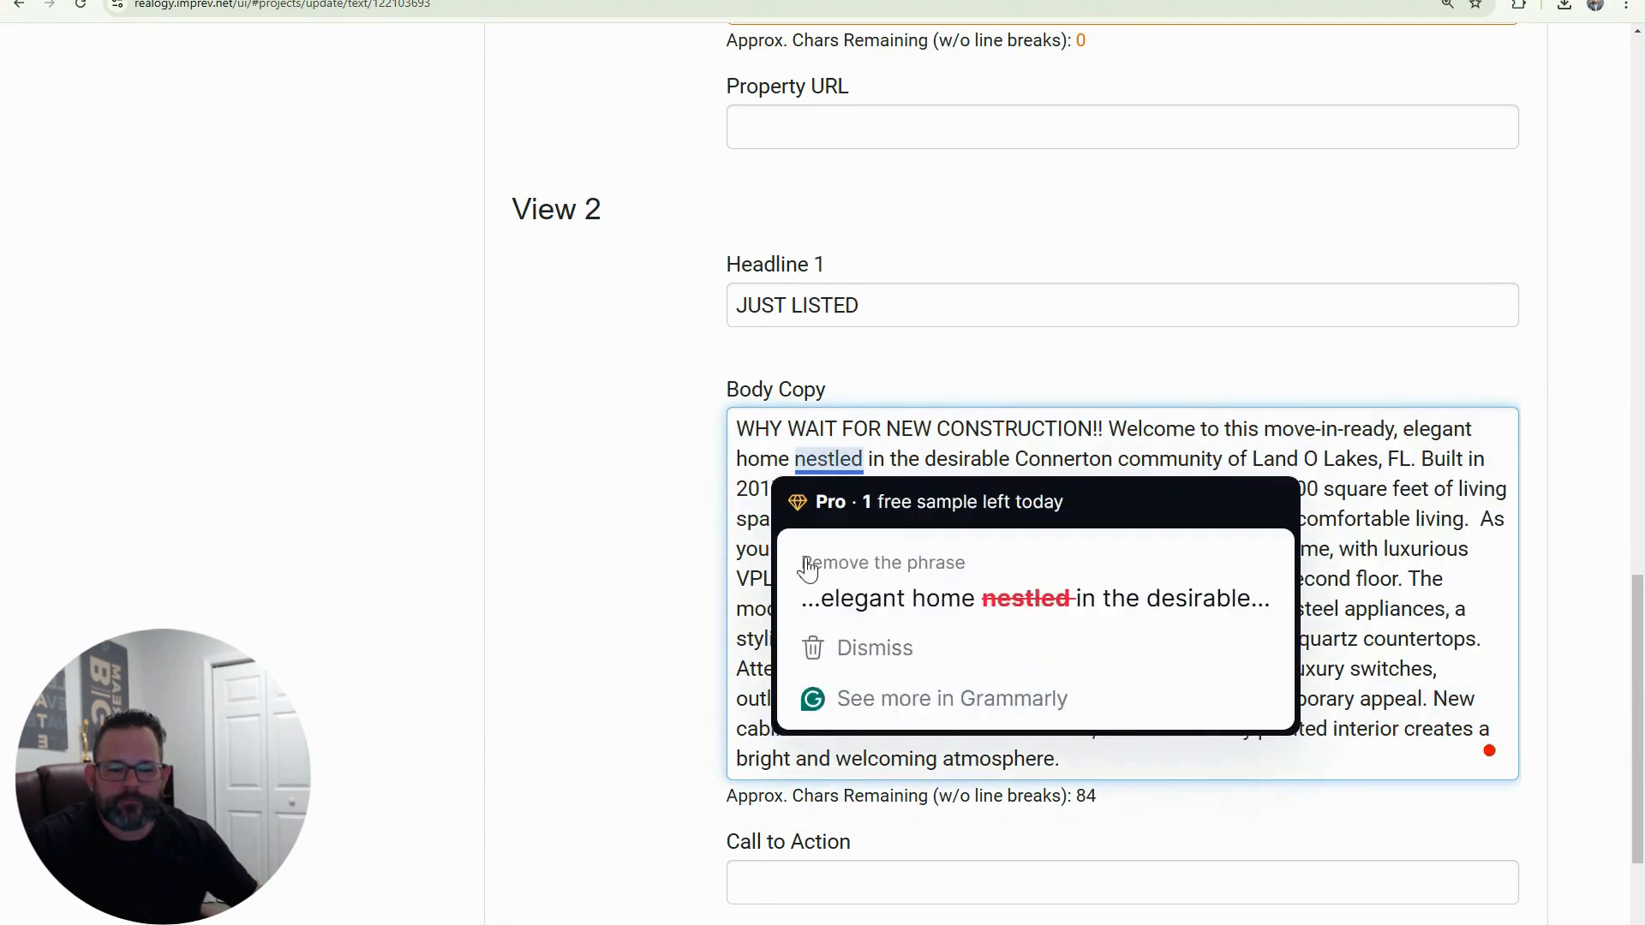
pyautogui.click(951, 617)
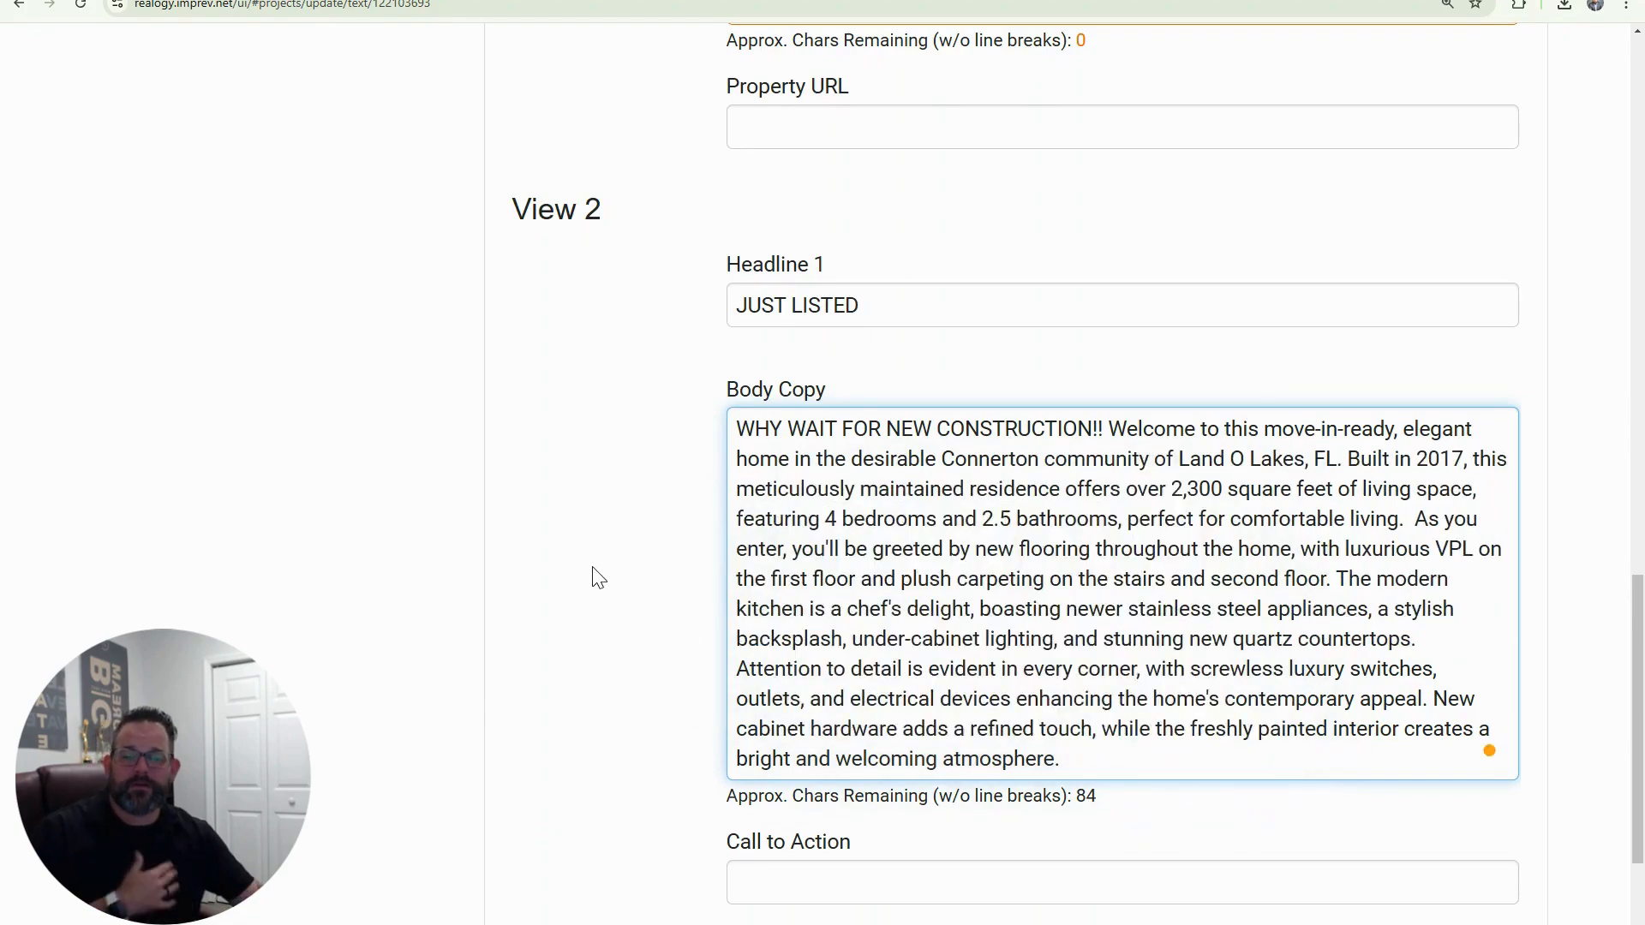
# Enter "CALL ME FOR MORE INFO" as the View 2 Call to Action
pyautogui.scroll(-1, 595, 573)
pyautogui.scroll(-3, 595, 572)
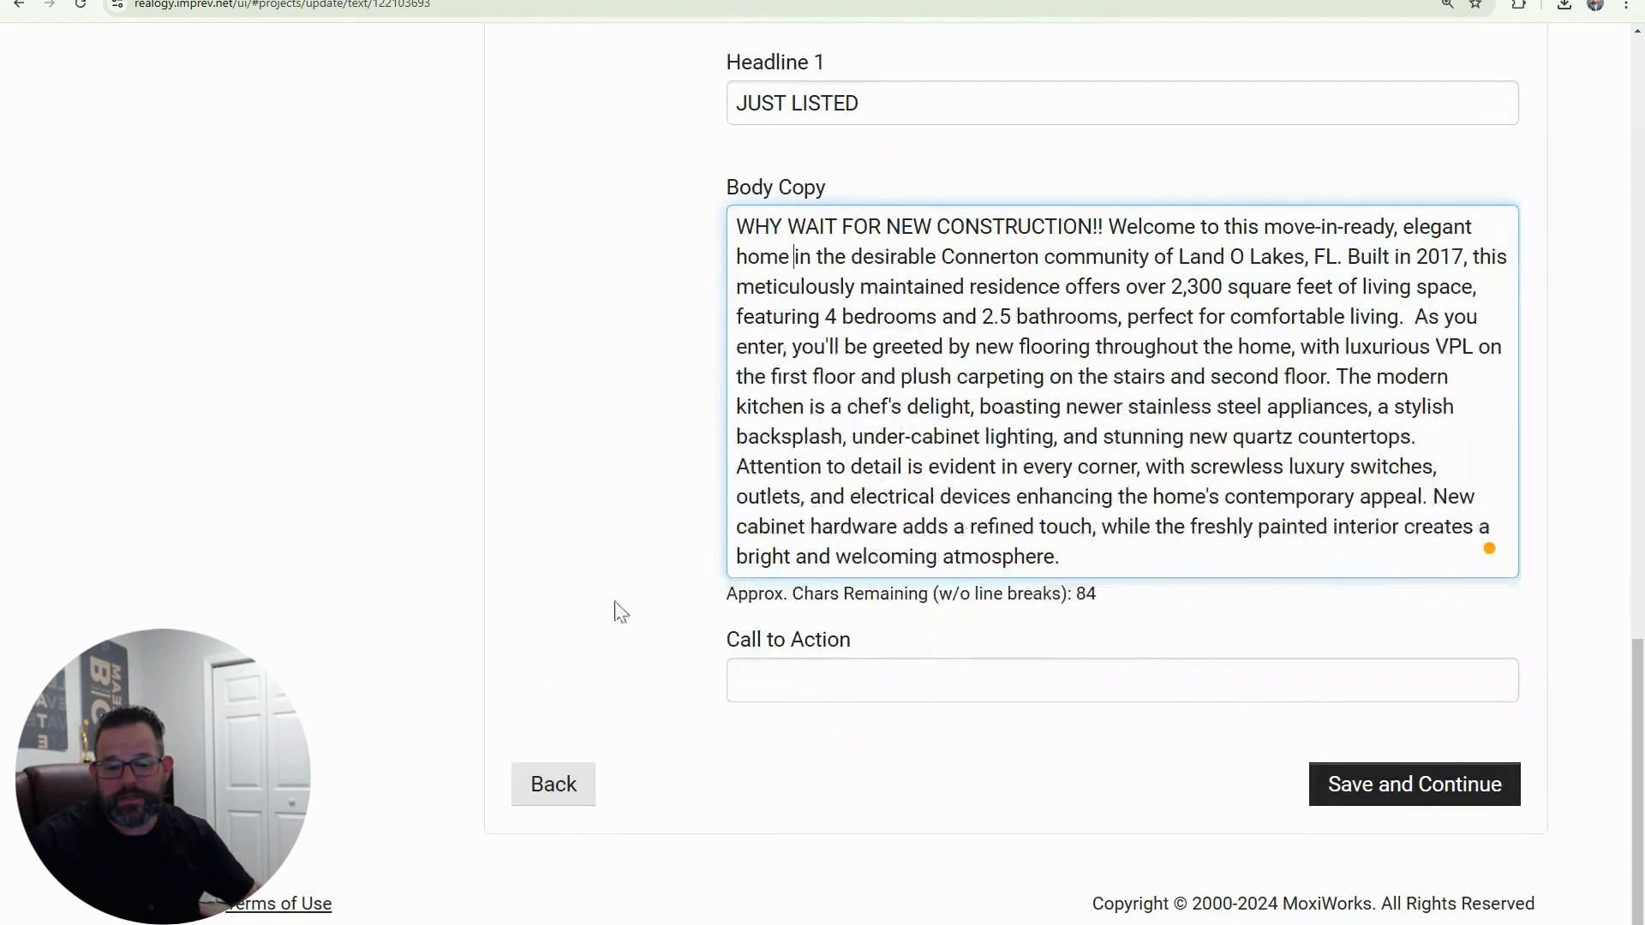
pyautogui.click(762, 667)
pyautogui.write('CALL M')
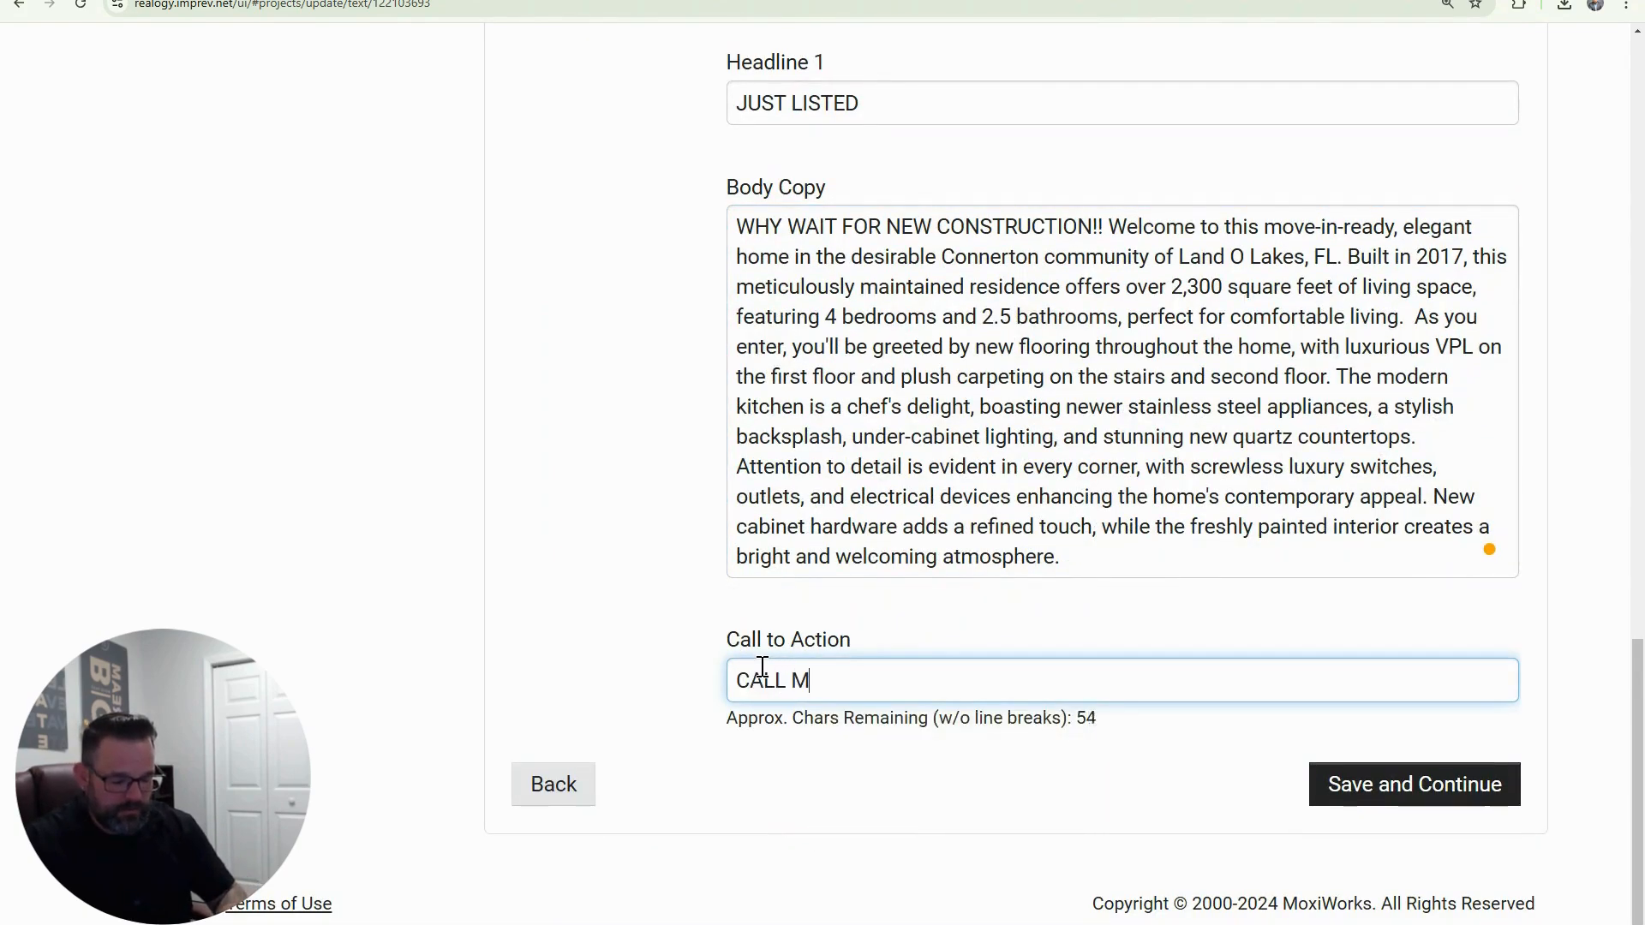
pyautogui.write('E FOR ')
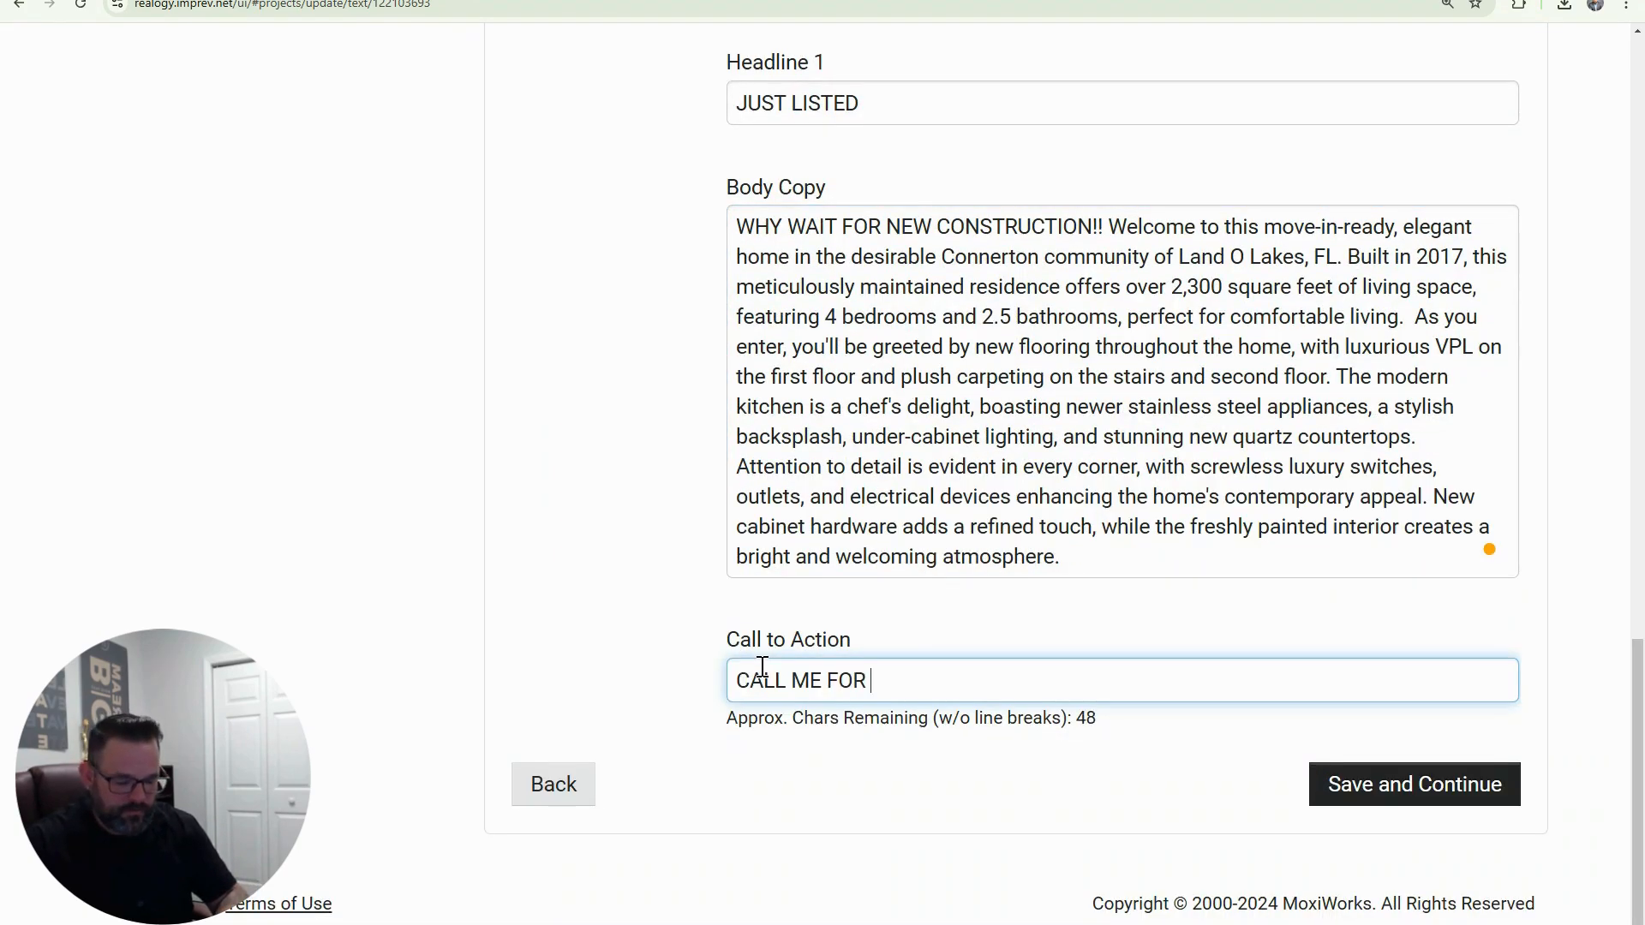
pyautogui.write('MORE INFO')
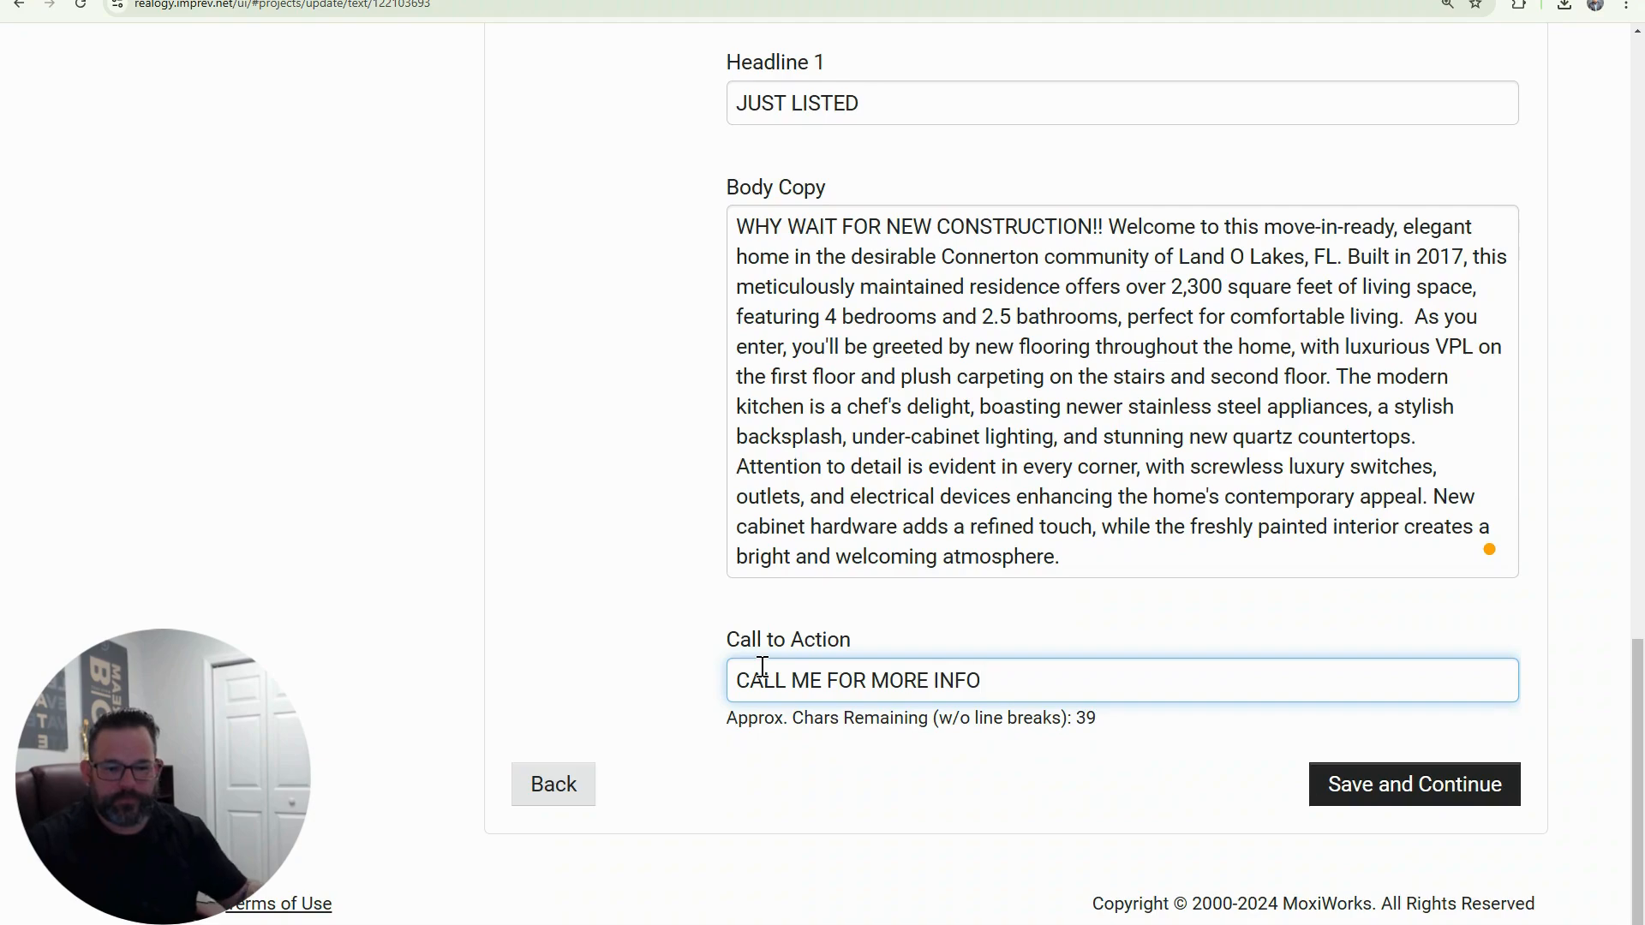
# Save the postcard text, review the prefilled primary agent details, and save the project contact info
pyautogui.click(1422, 795)
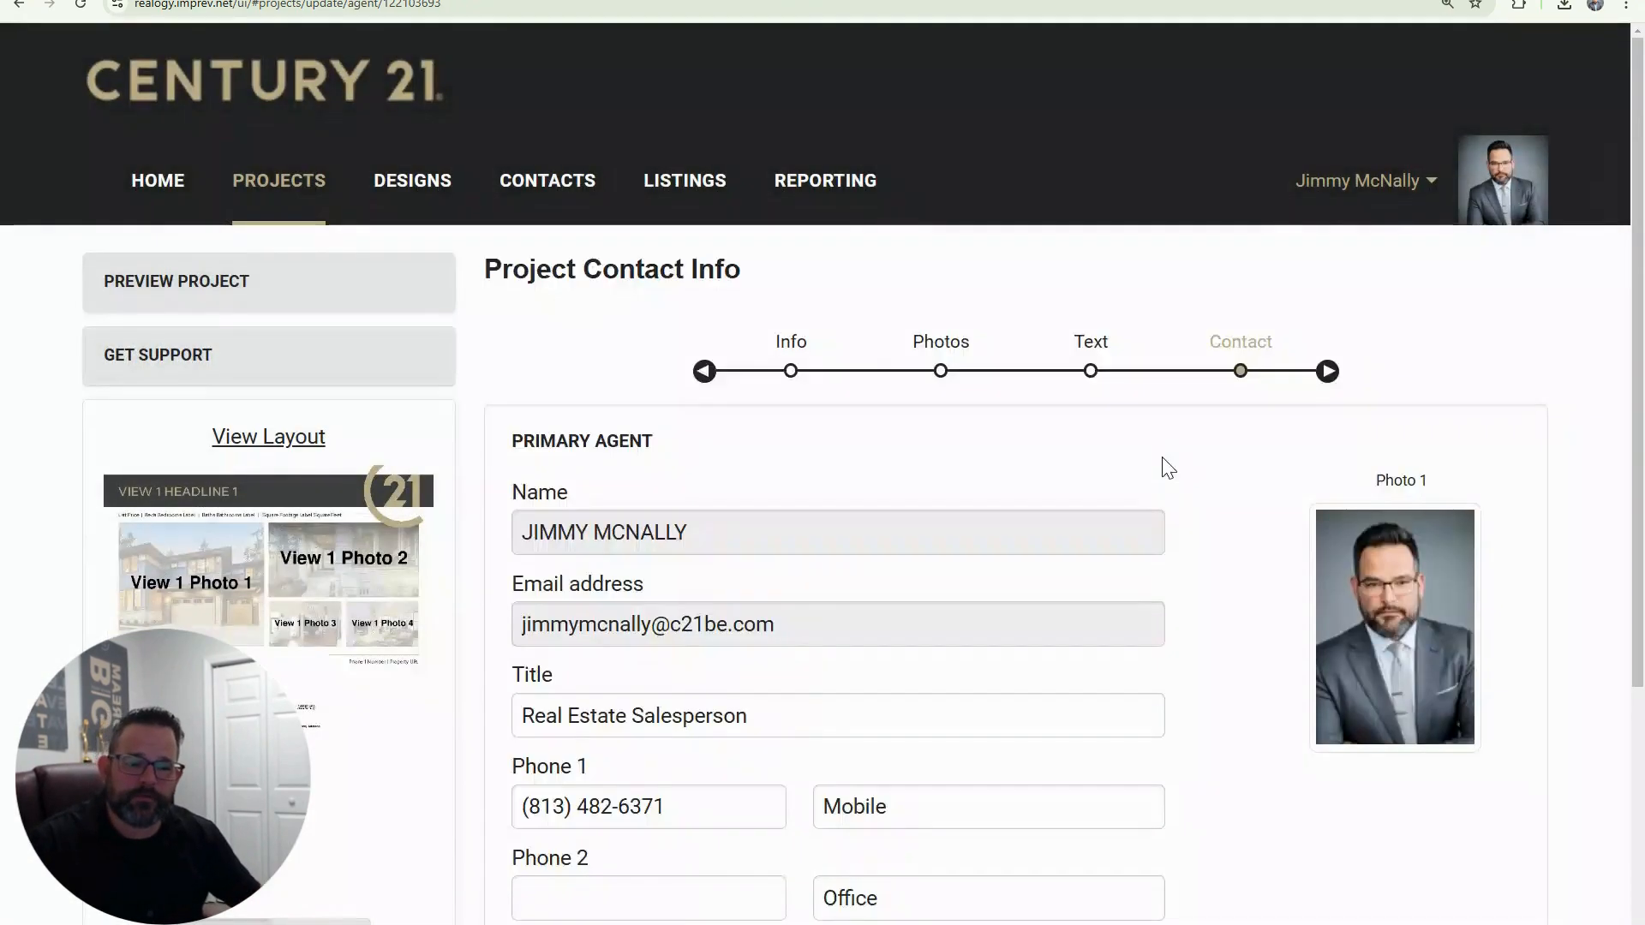
pyautogui.scroll(-4, 763, 651)
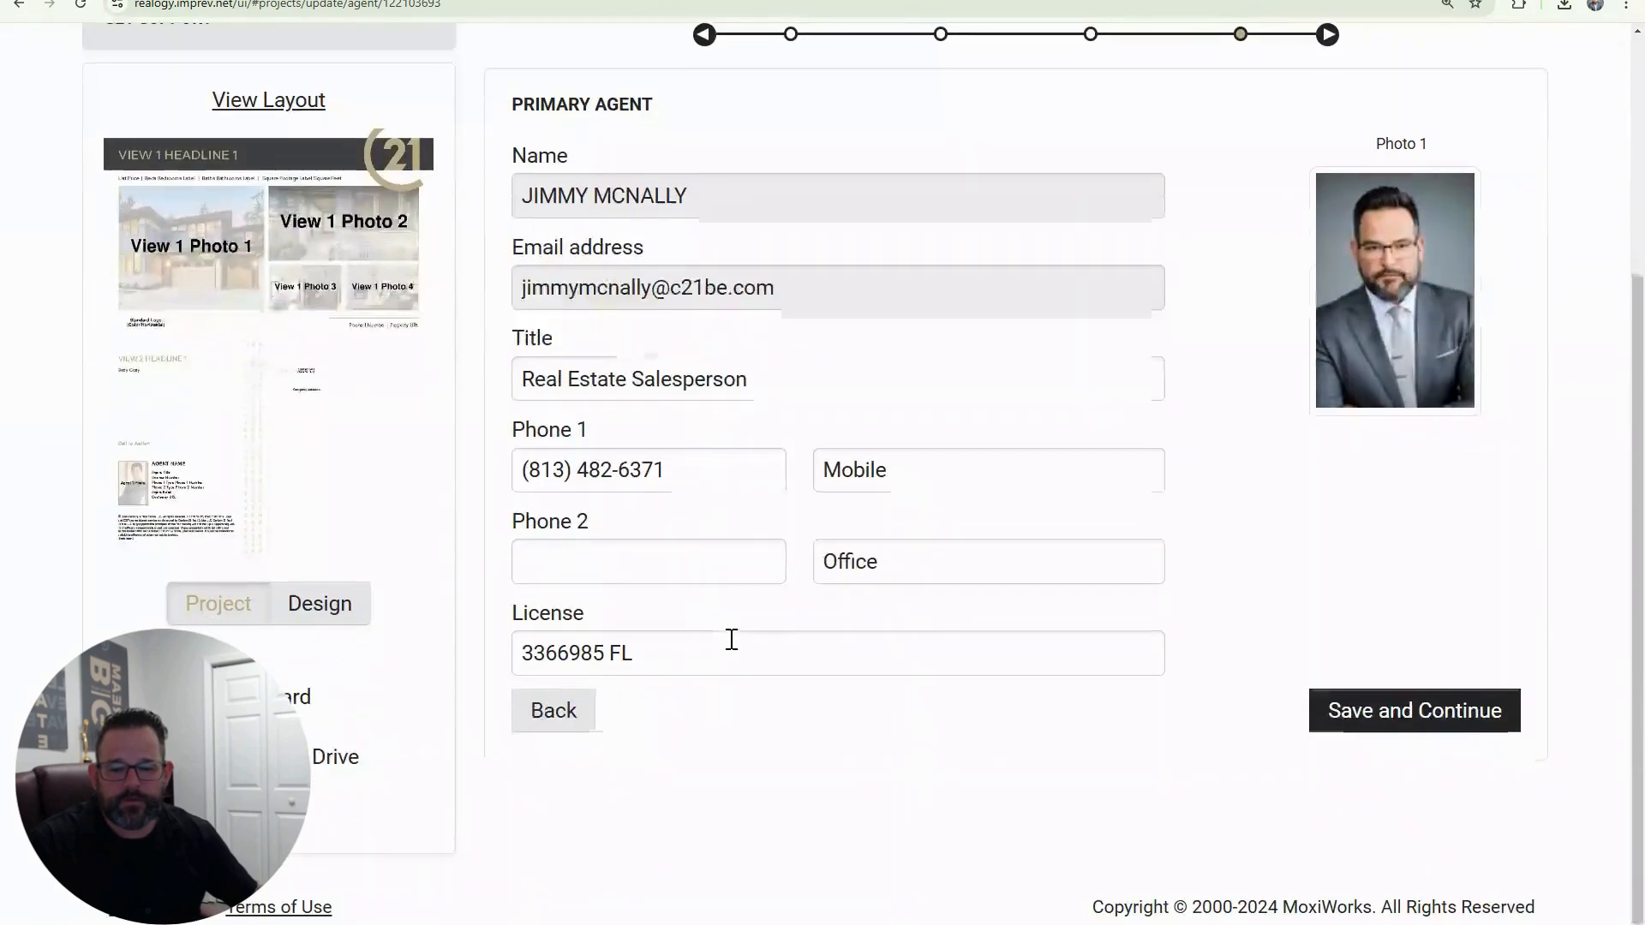
pyautogui.click(1412, 718)
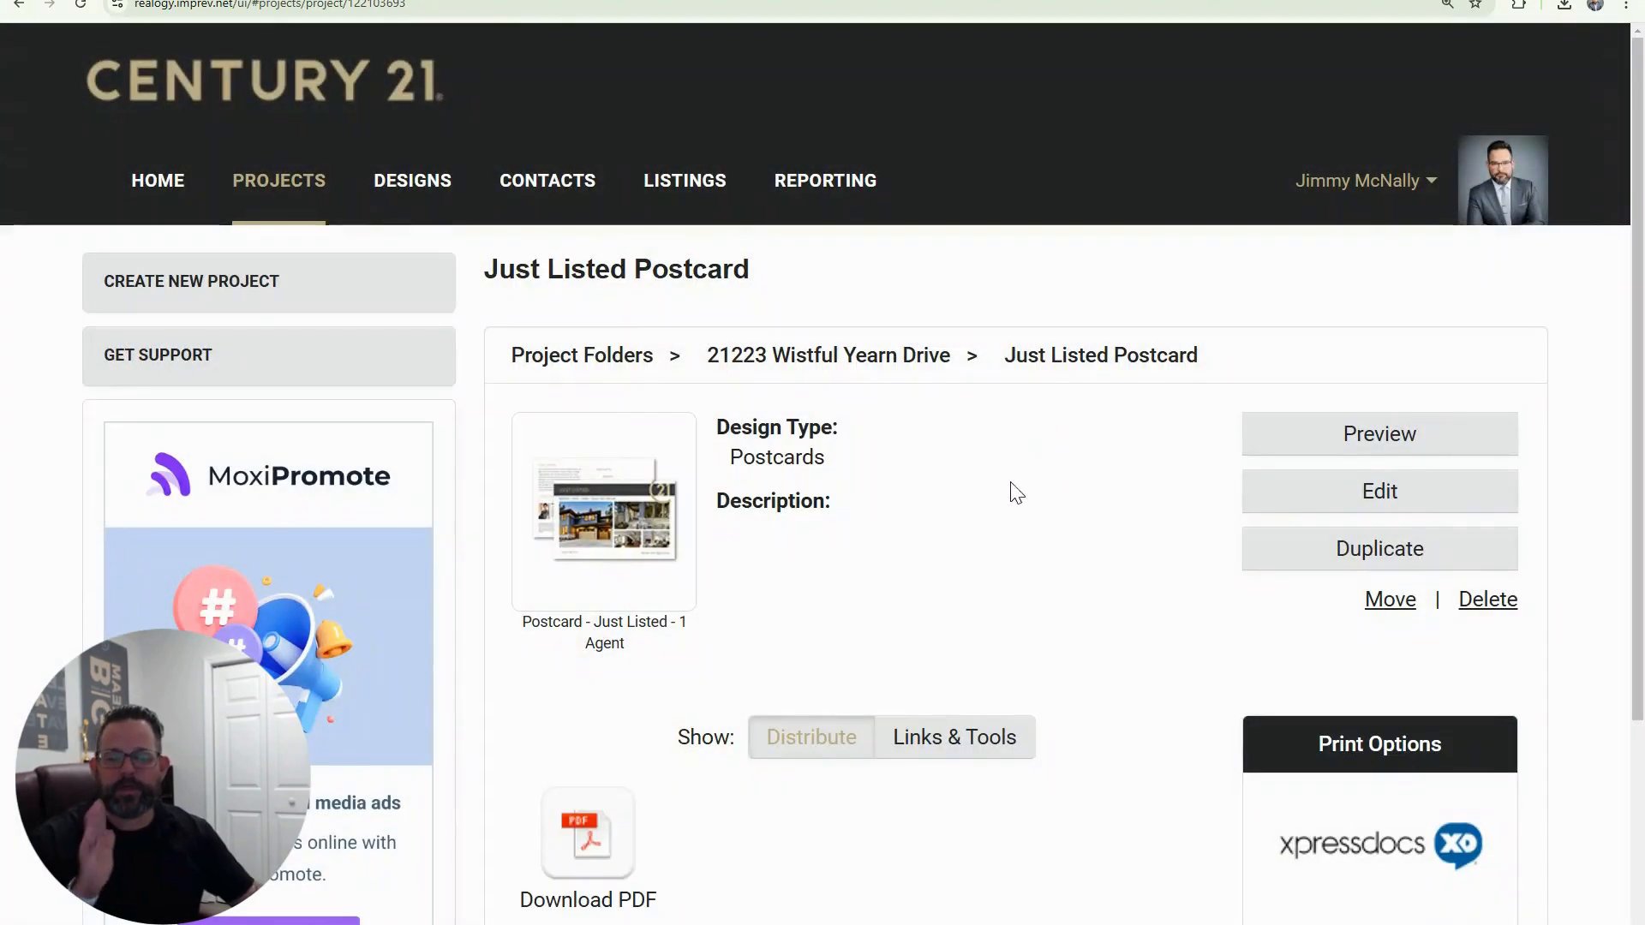
# Send the postcard project to Xpressdocs for printing and log in under the Beggins Enterprises office in Apollo Beach
pyautogui.scroll(-2, 1011, 497)
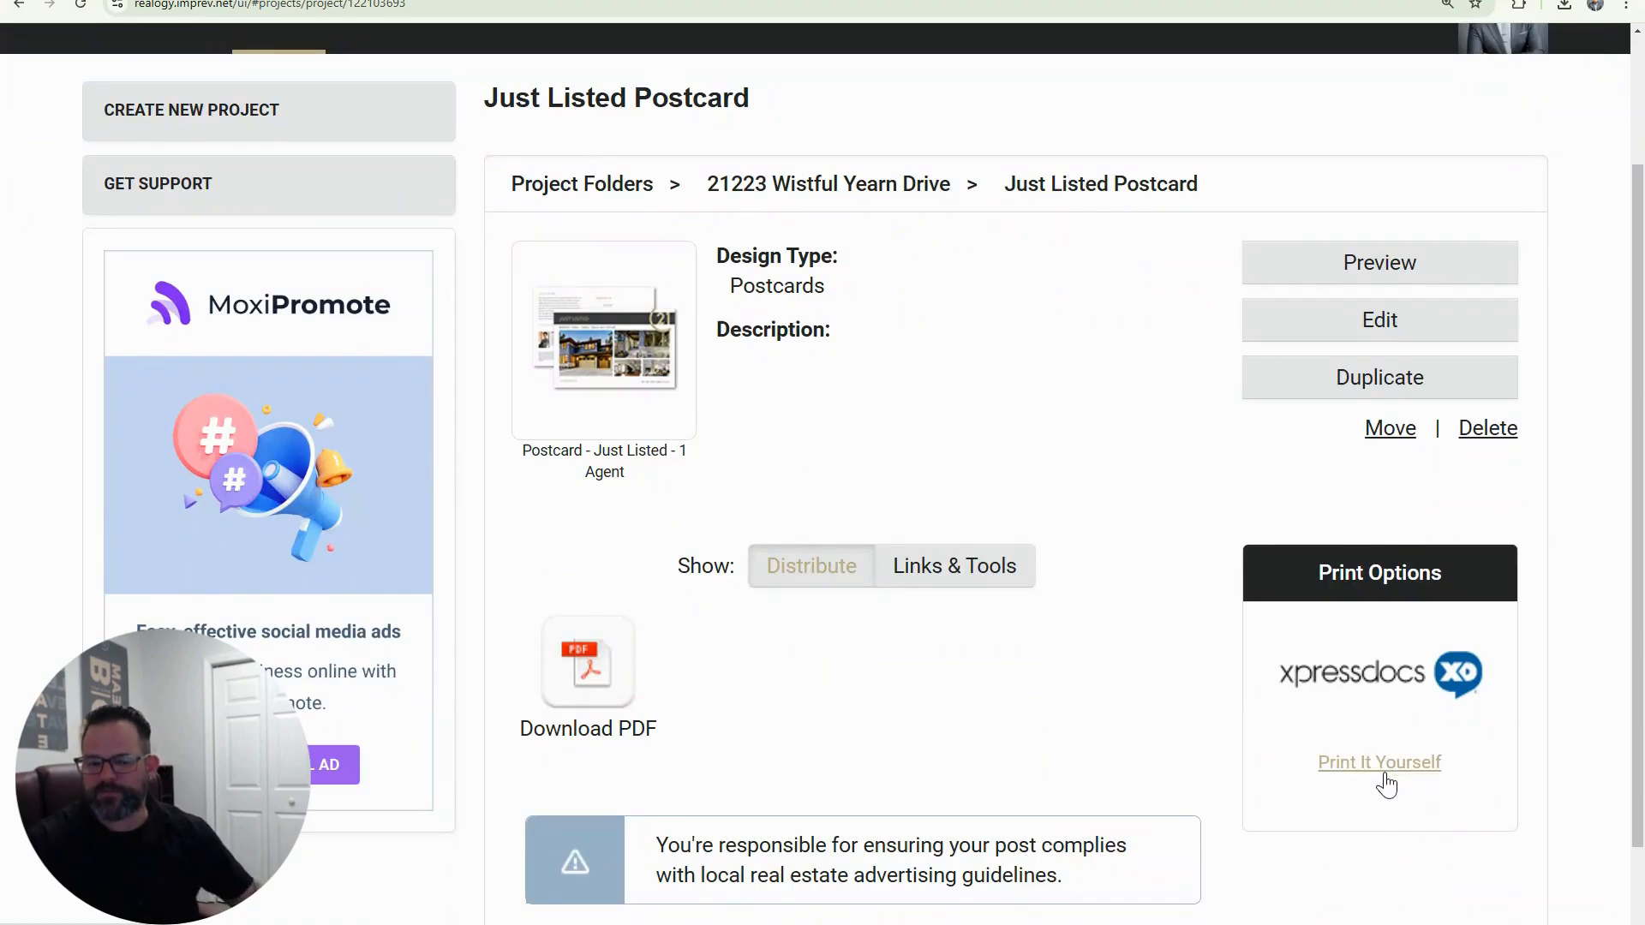
pyautogui.click(1376, 695)
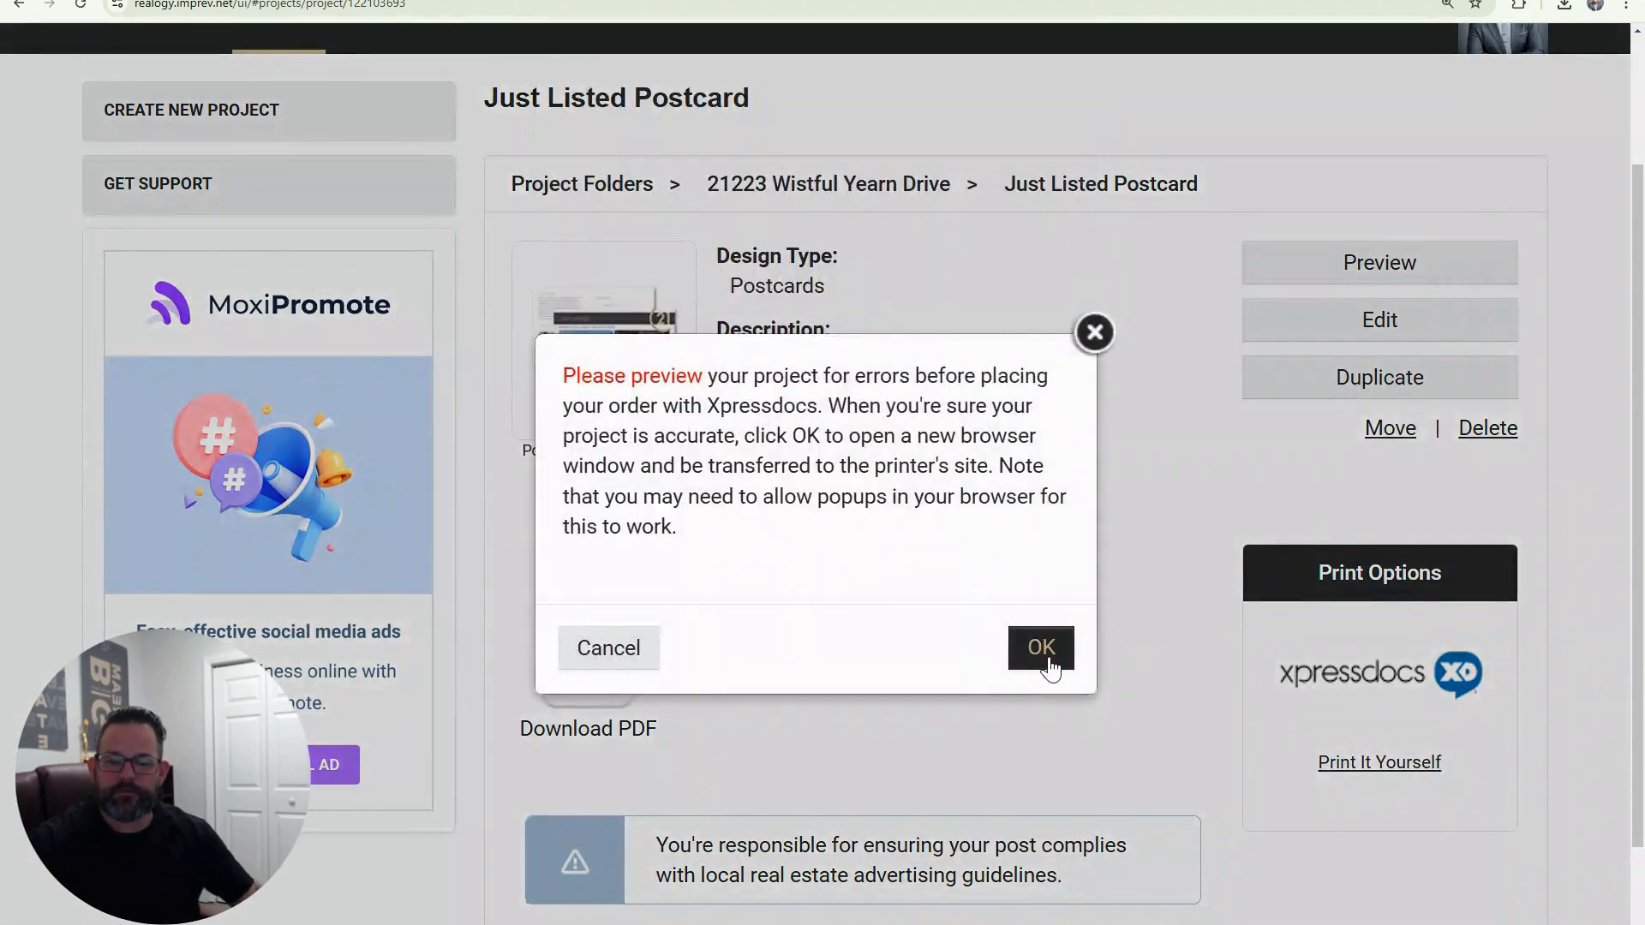
pyautogui.click(1050, 665)
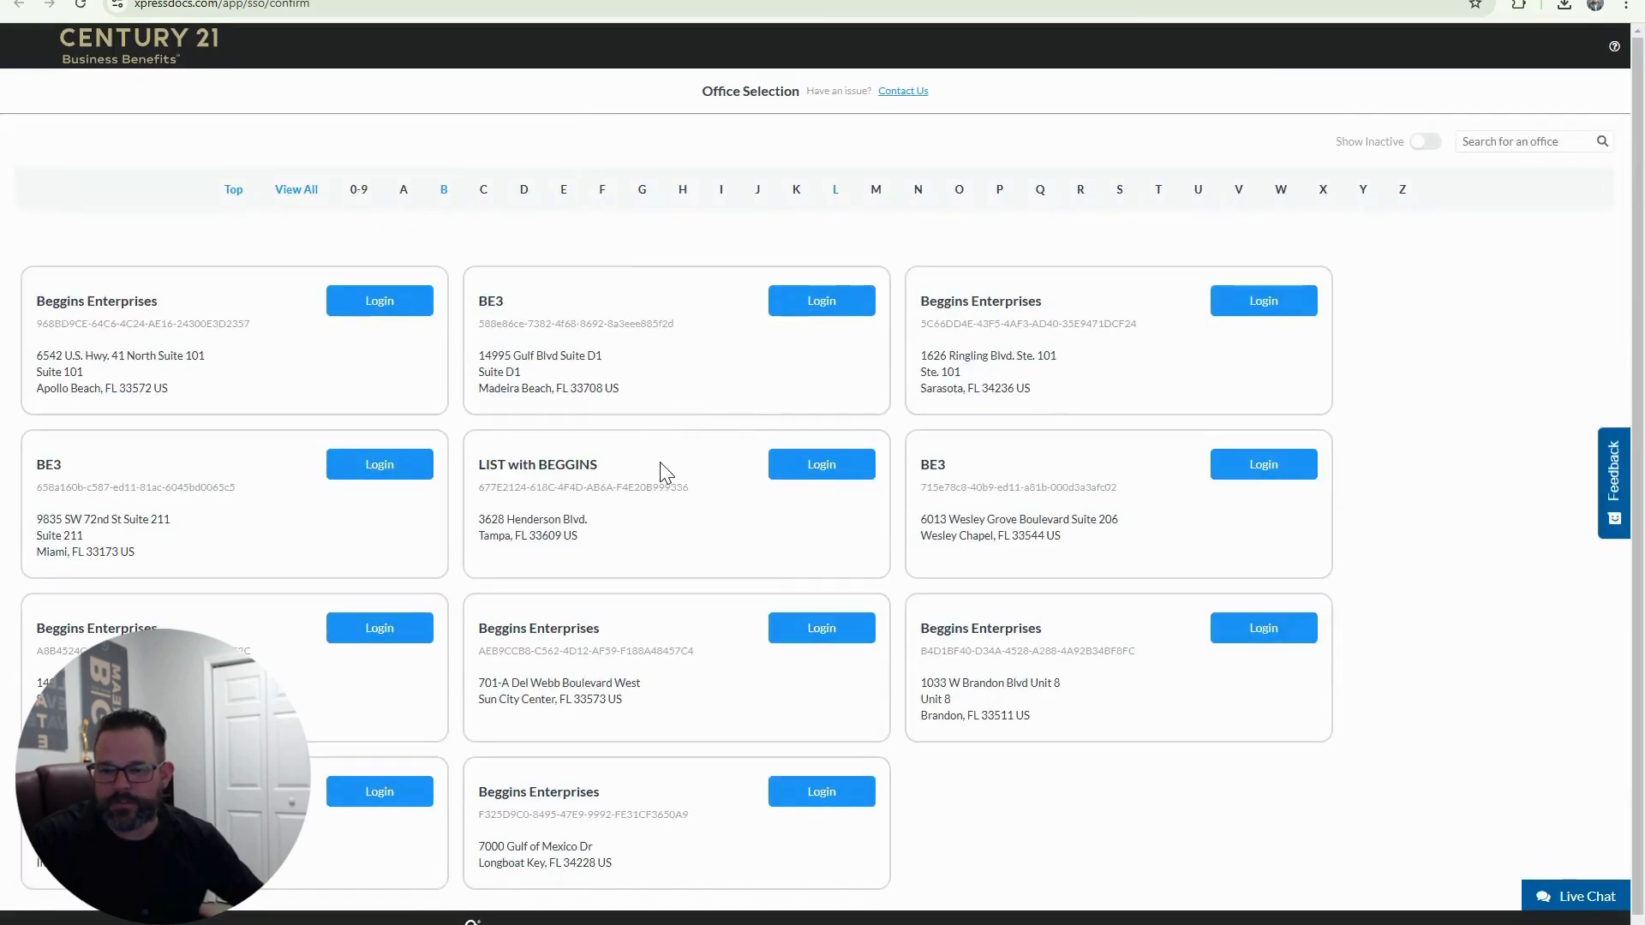
pyautogui.click(367, 305)
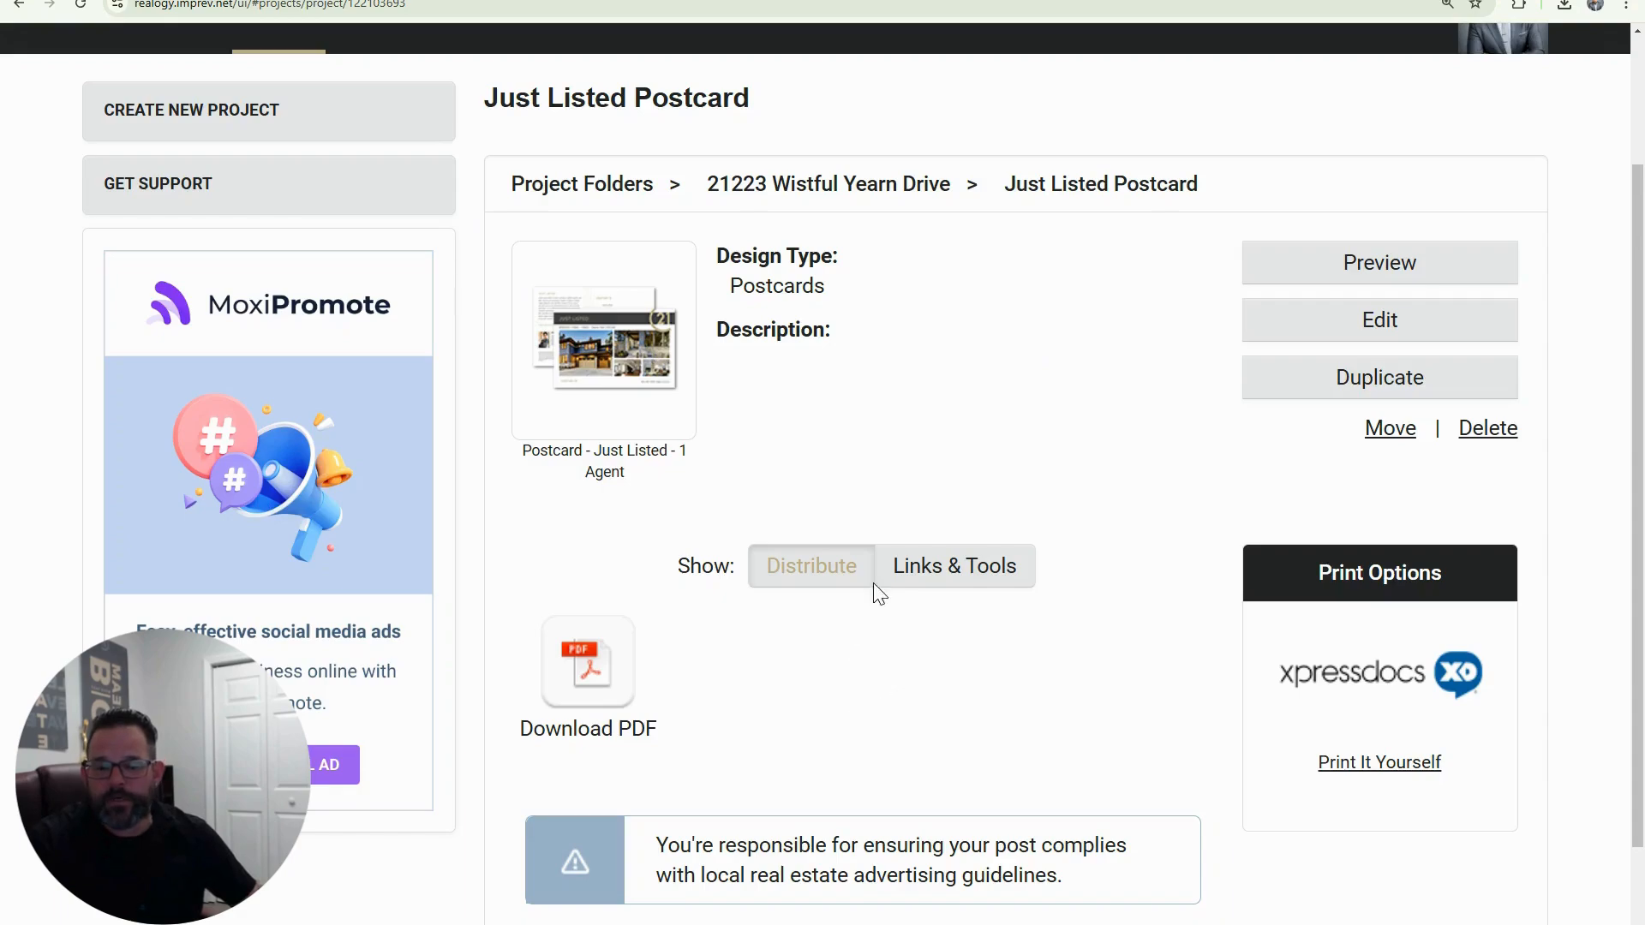
# Generate the Standard PDF of the postcard project and open Just_Listed_Postcard.pdf
pyautogui.click(591, 668)
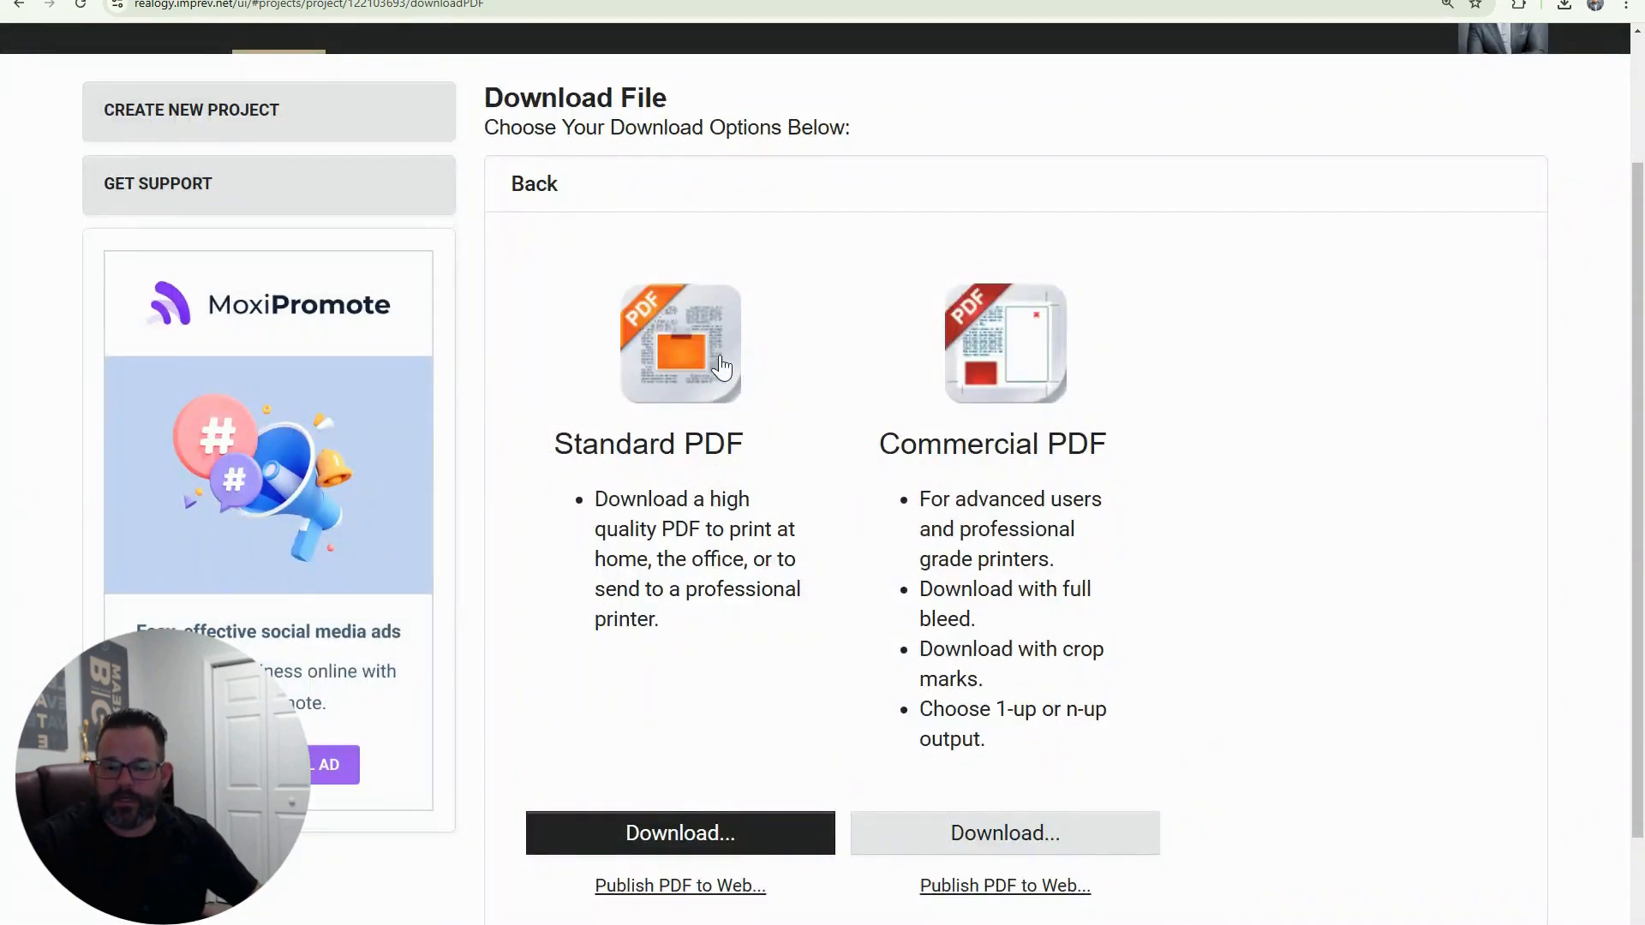
pyautogui.click(712, 835)
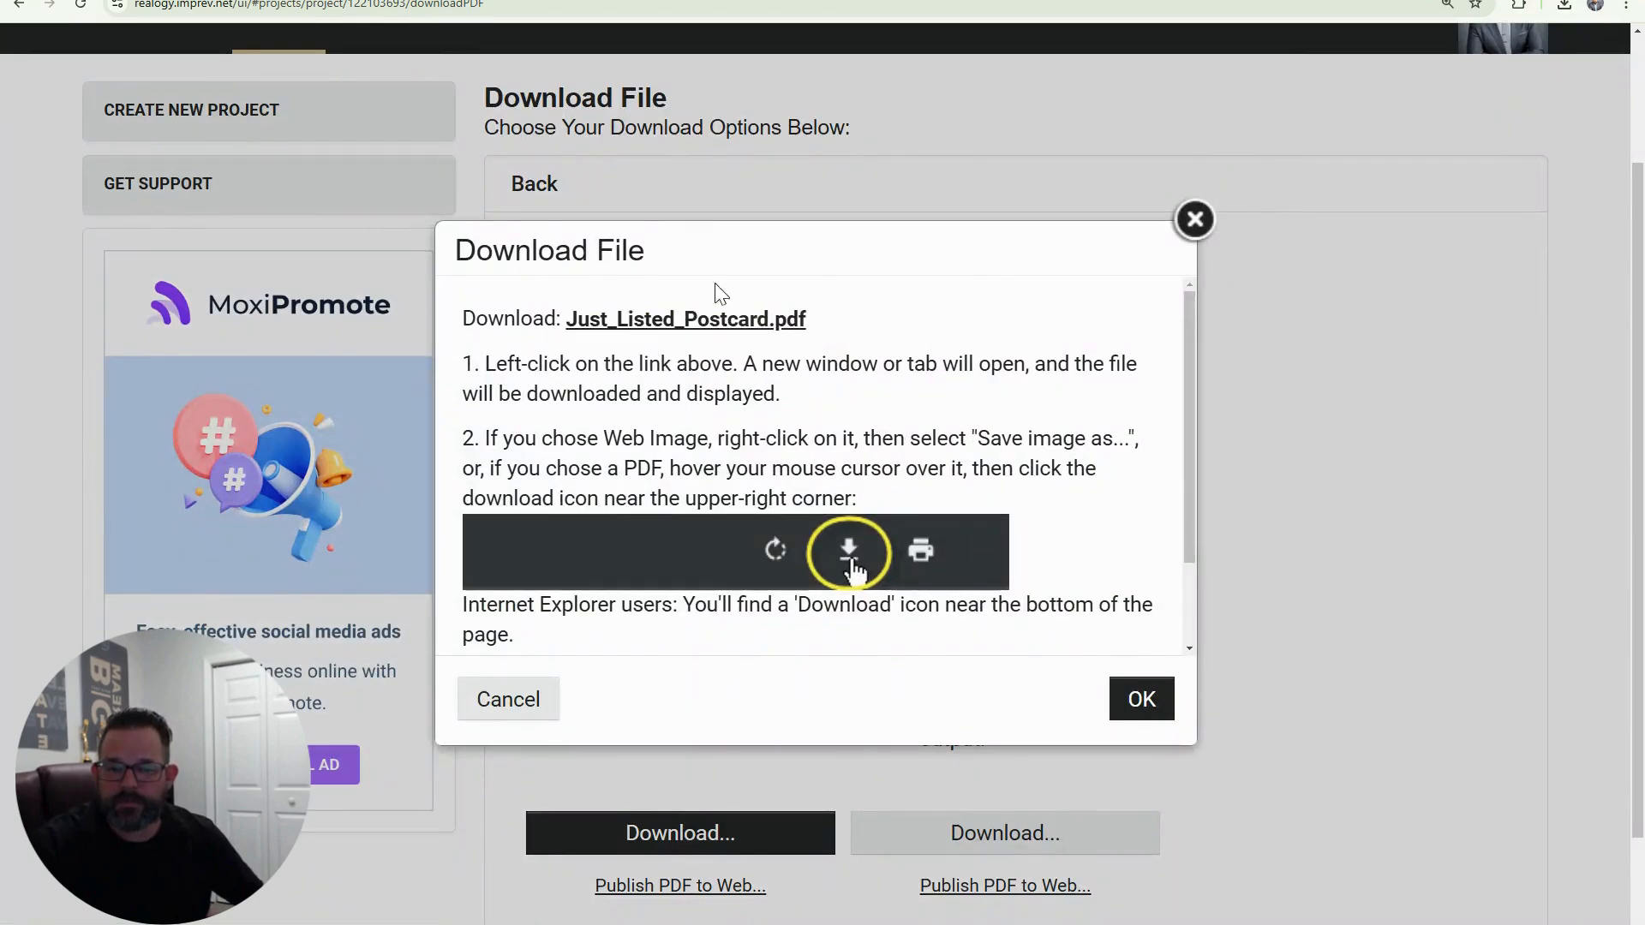
pyautogui.click(691, 322)
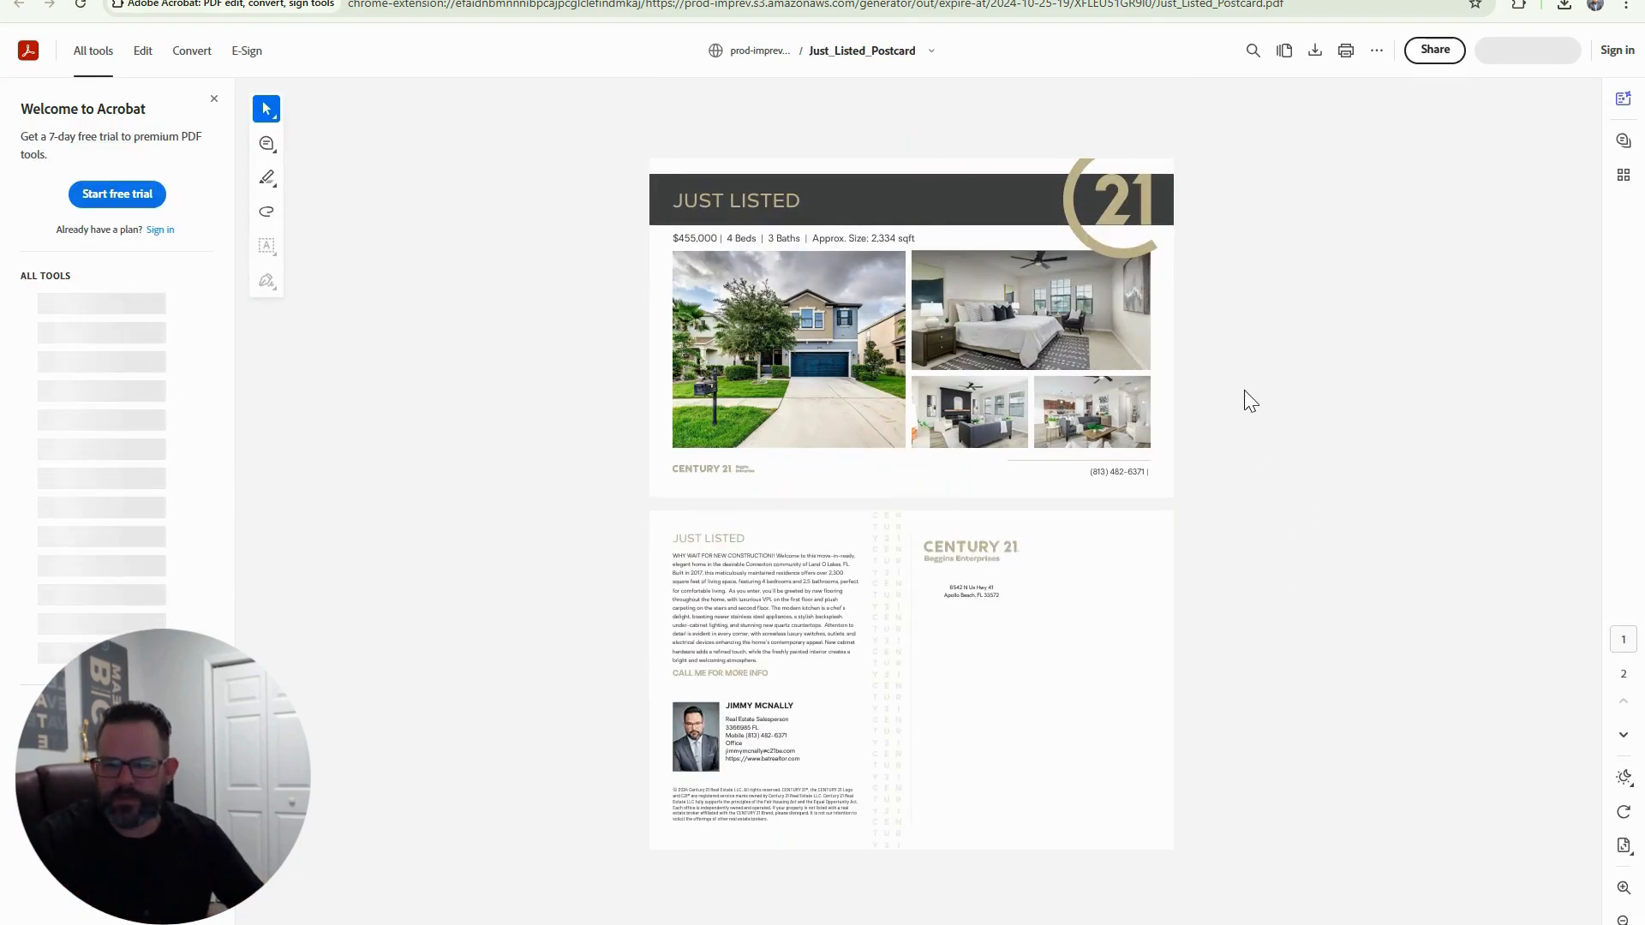
# Open the print settings for the postcard PDF, set the output to Color, and expand the additional settings
pyautogui.click(1346, 53)
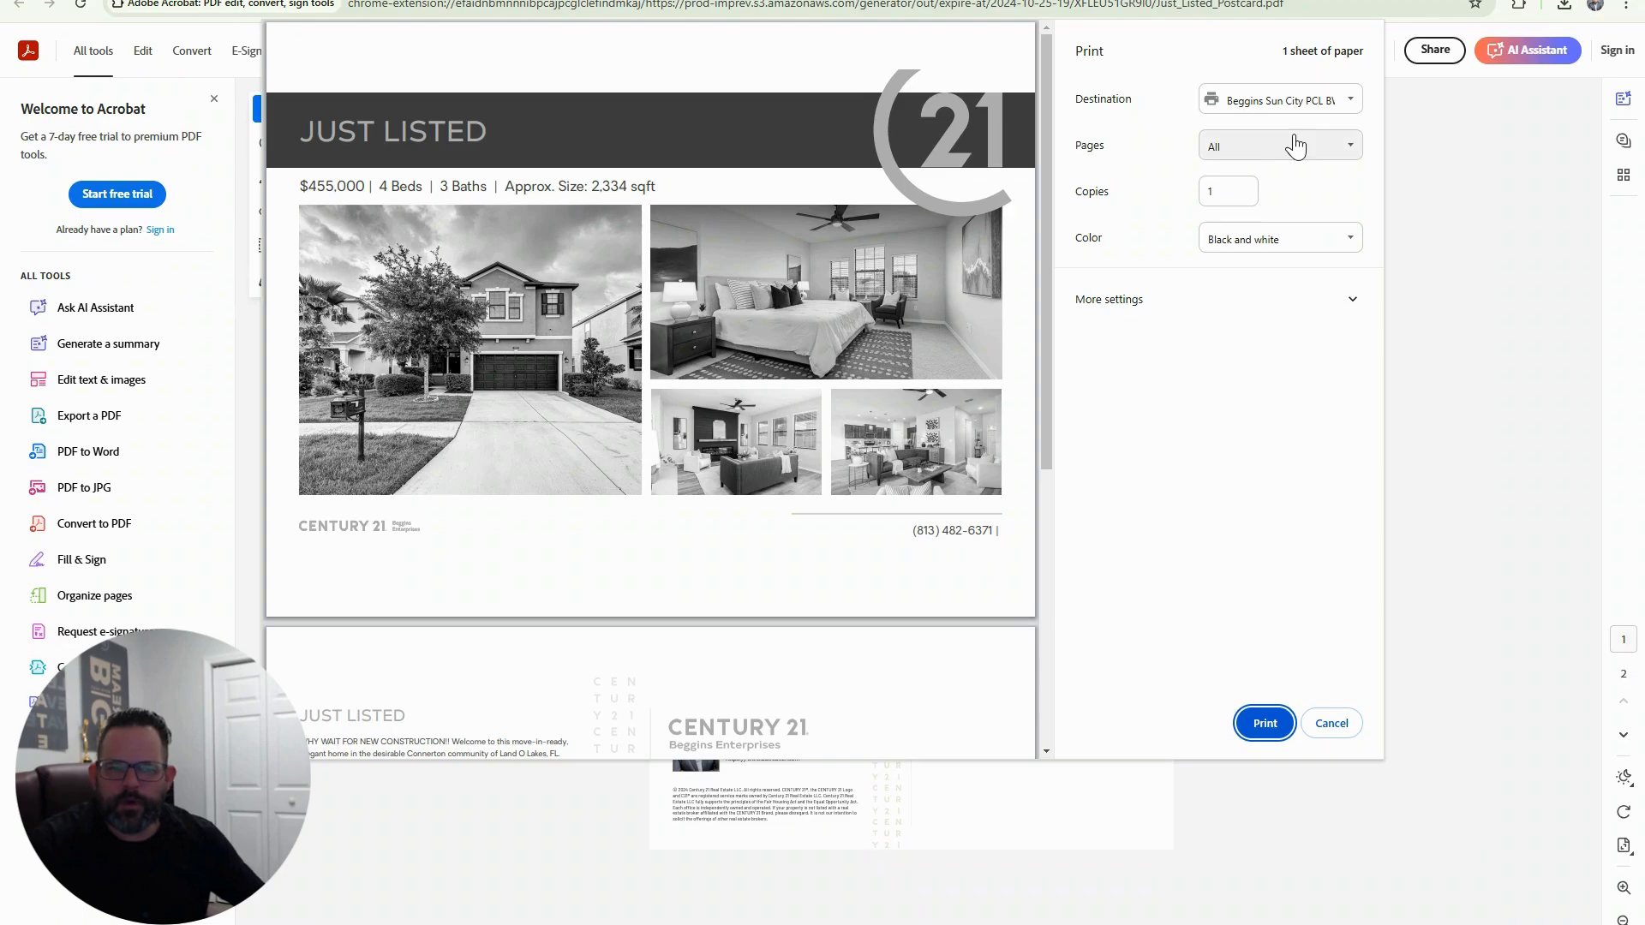
pyautogui.click(1267, 247)
pyautogui.click(1270, 285)
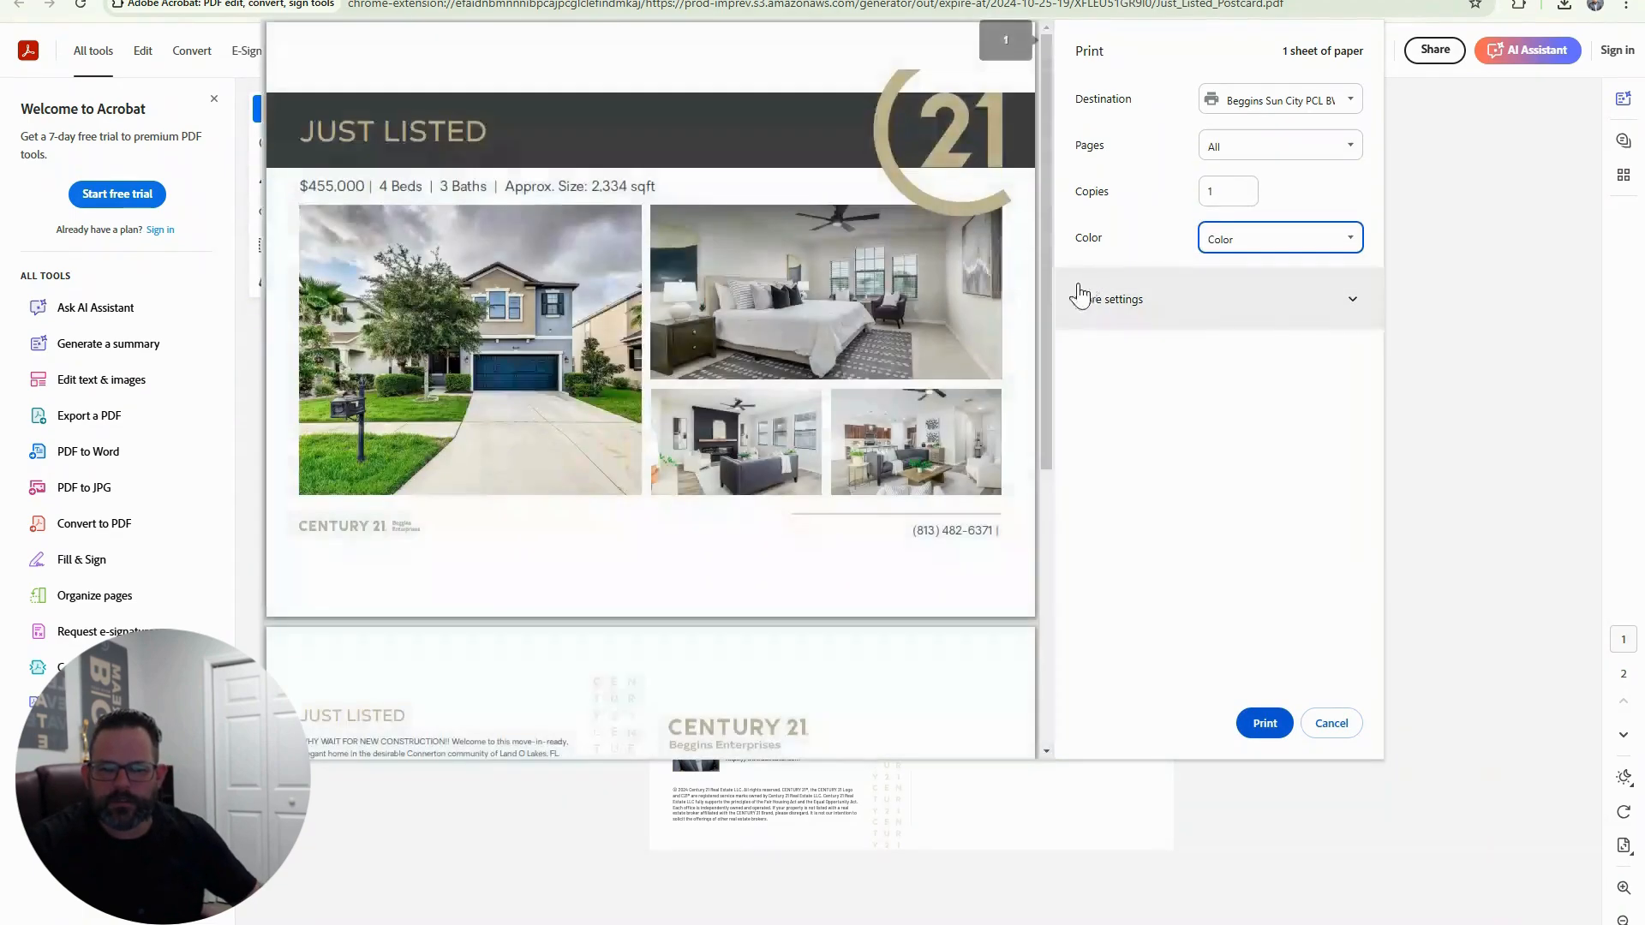
pyautogui.click(1303, 300)
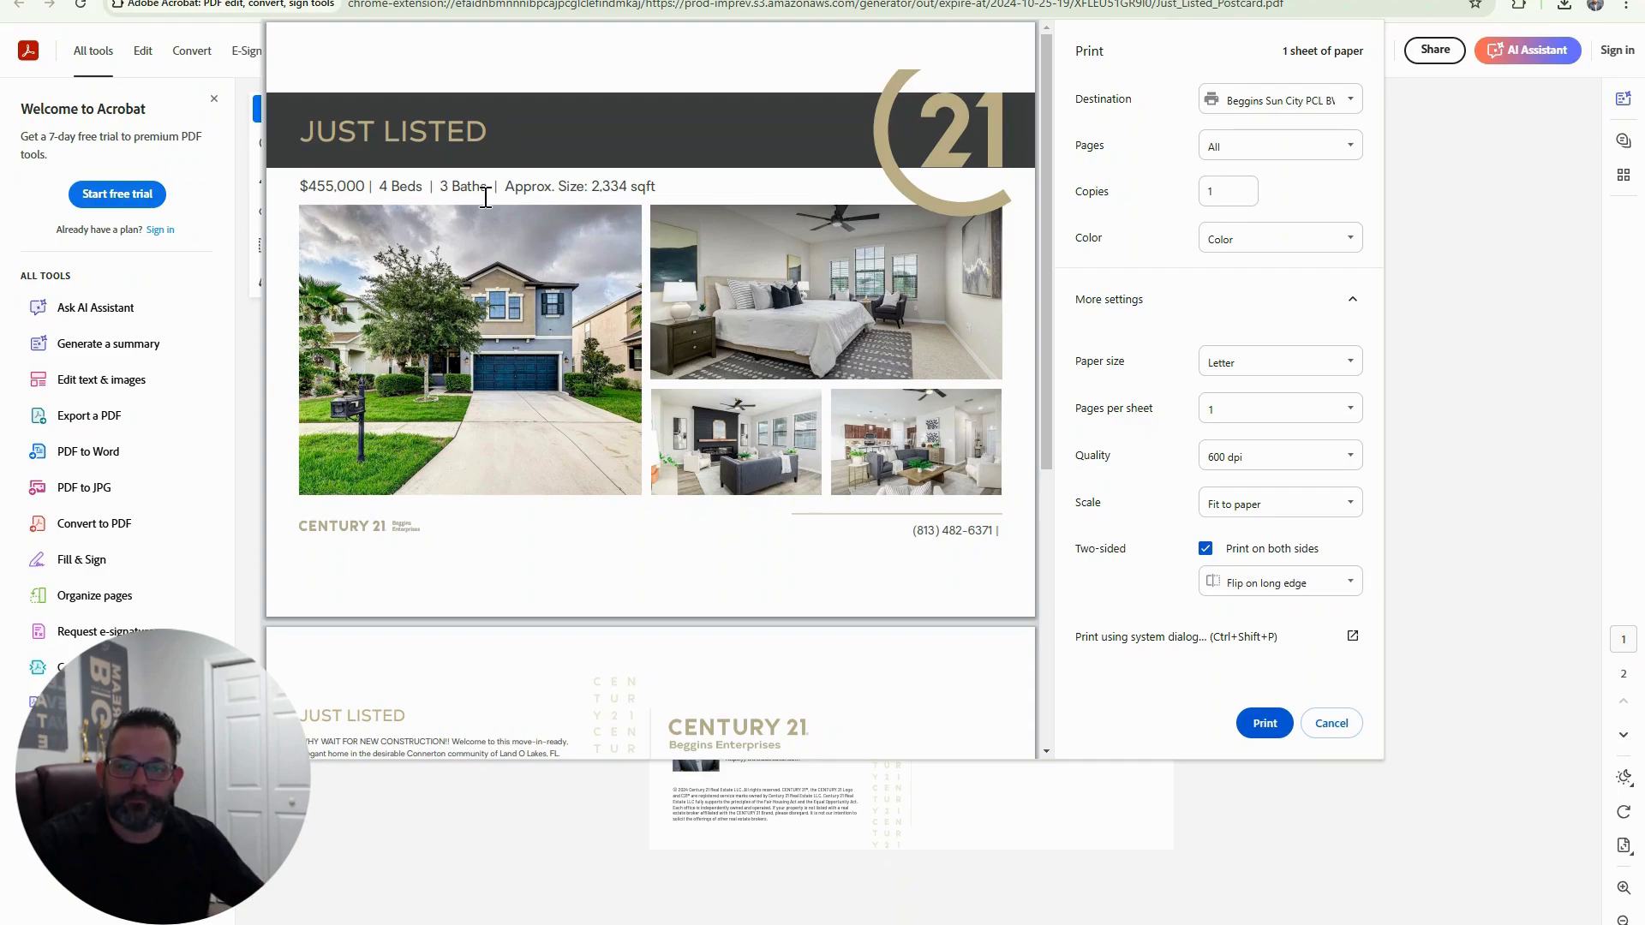
# Look over both postcard pages in the print preview and set the pages per sheet to 2
pyautogui.scroll(-4, 762, 286)
pyautogui.scroll(3, 897, 378)
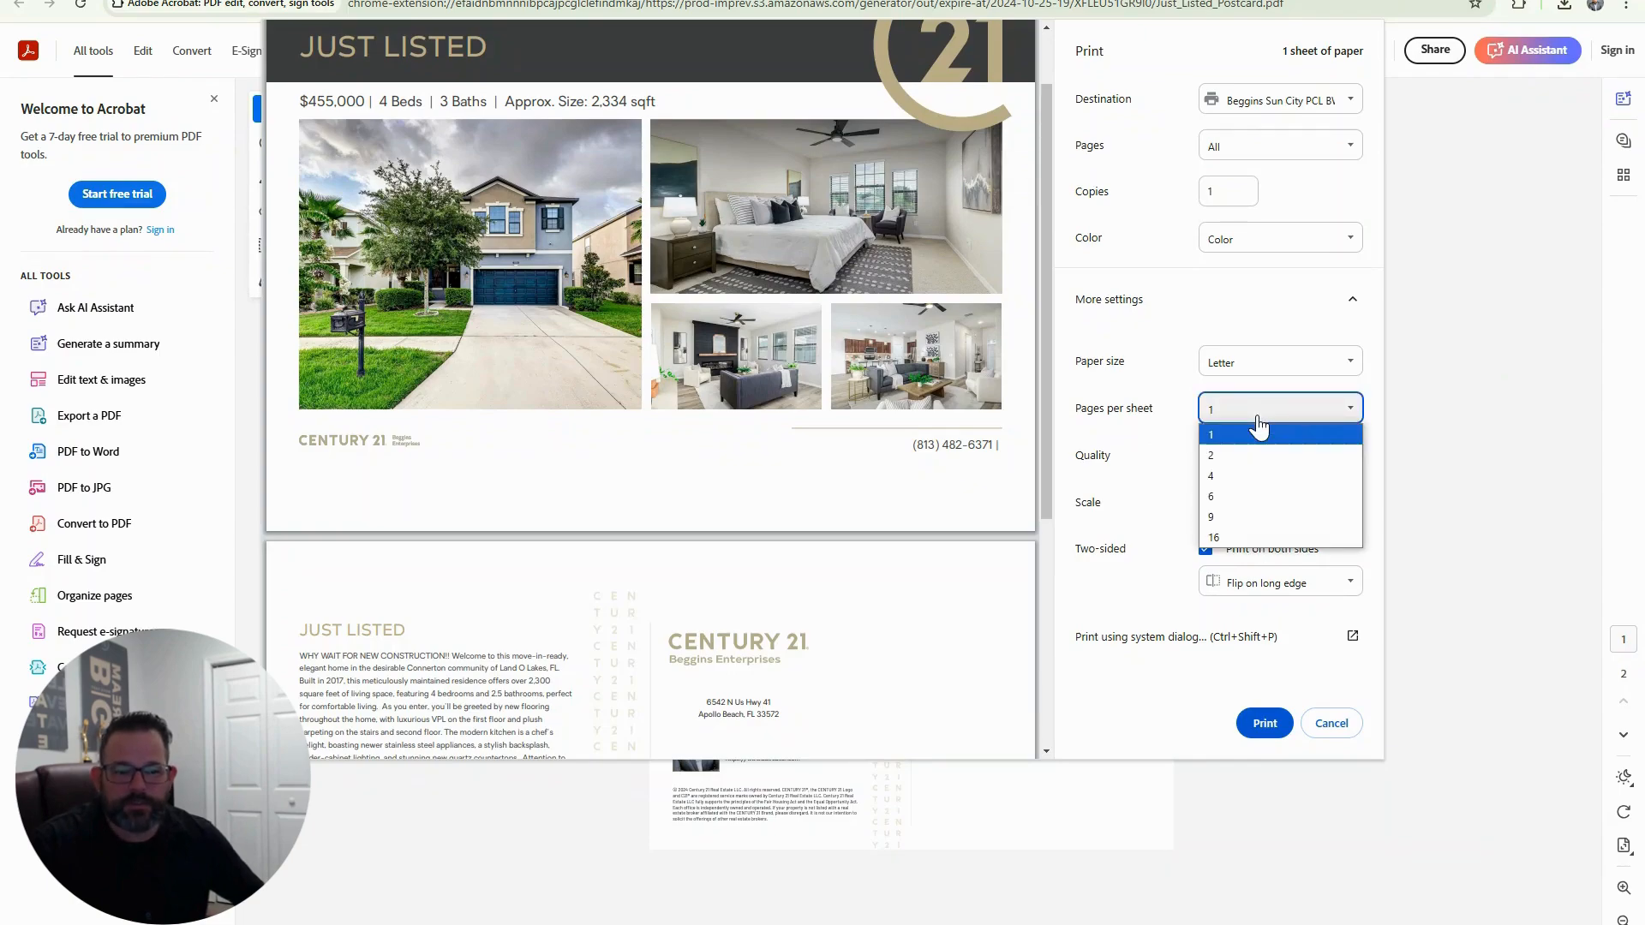
pyautogui.click(1251, 452)
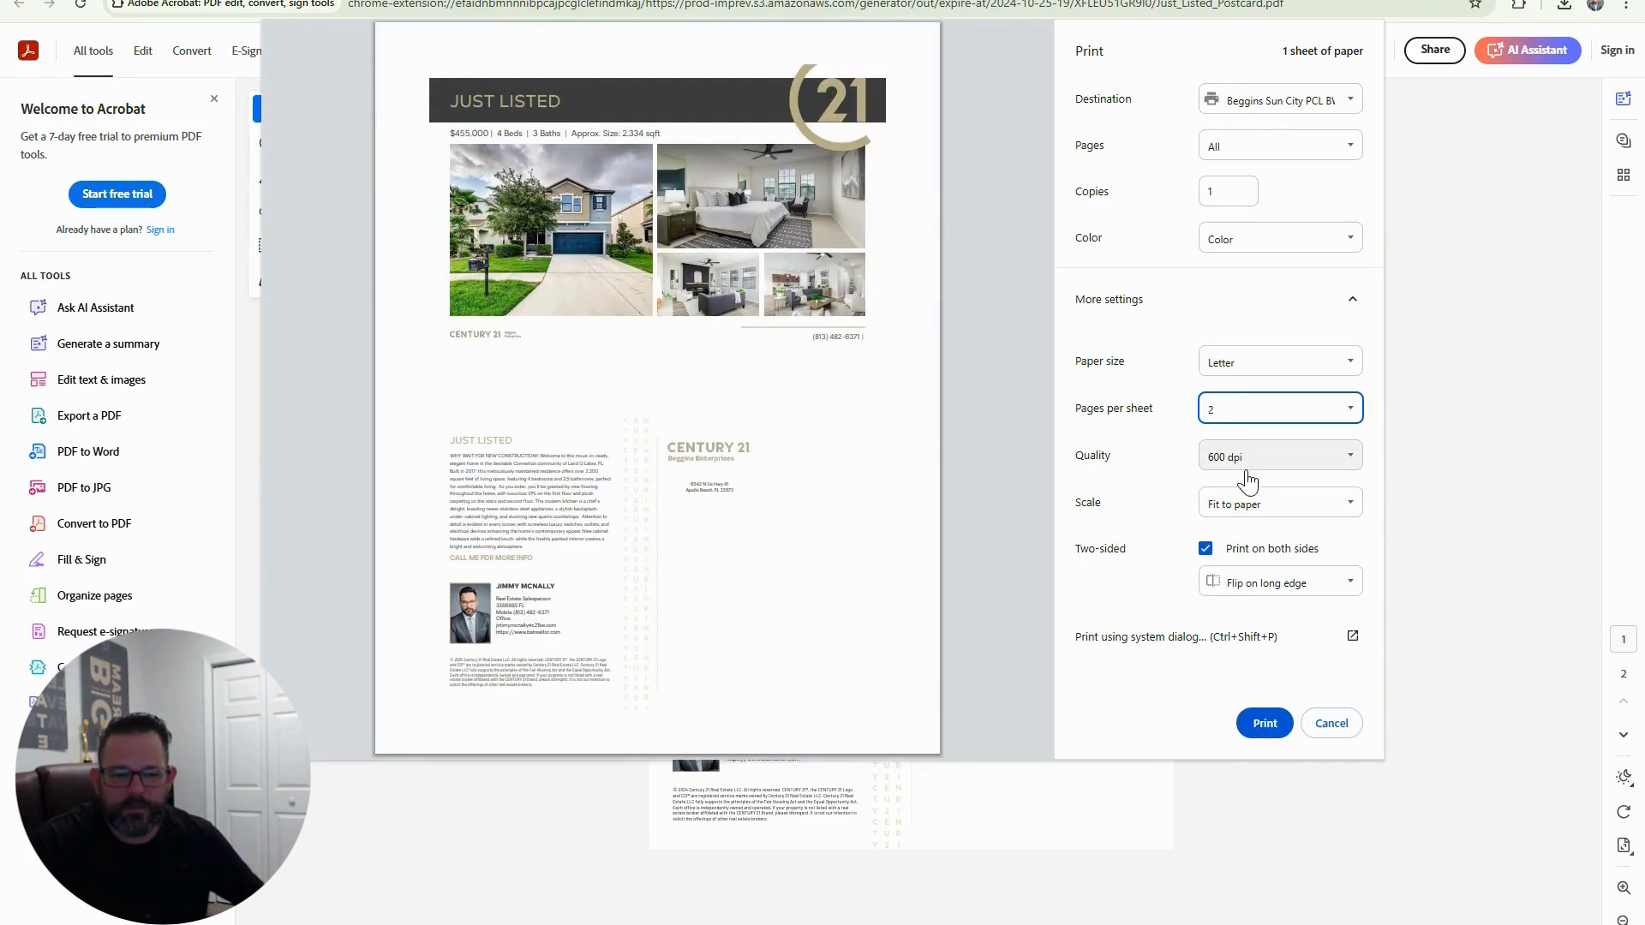
# Try the Fit to printable area scale for the postcard, and return the scale to Fit to paper
pyautogui.click(1249, 504)
pyautogui.click(1250, 549)
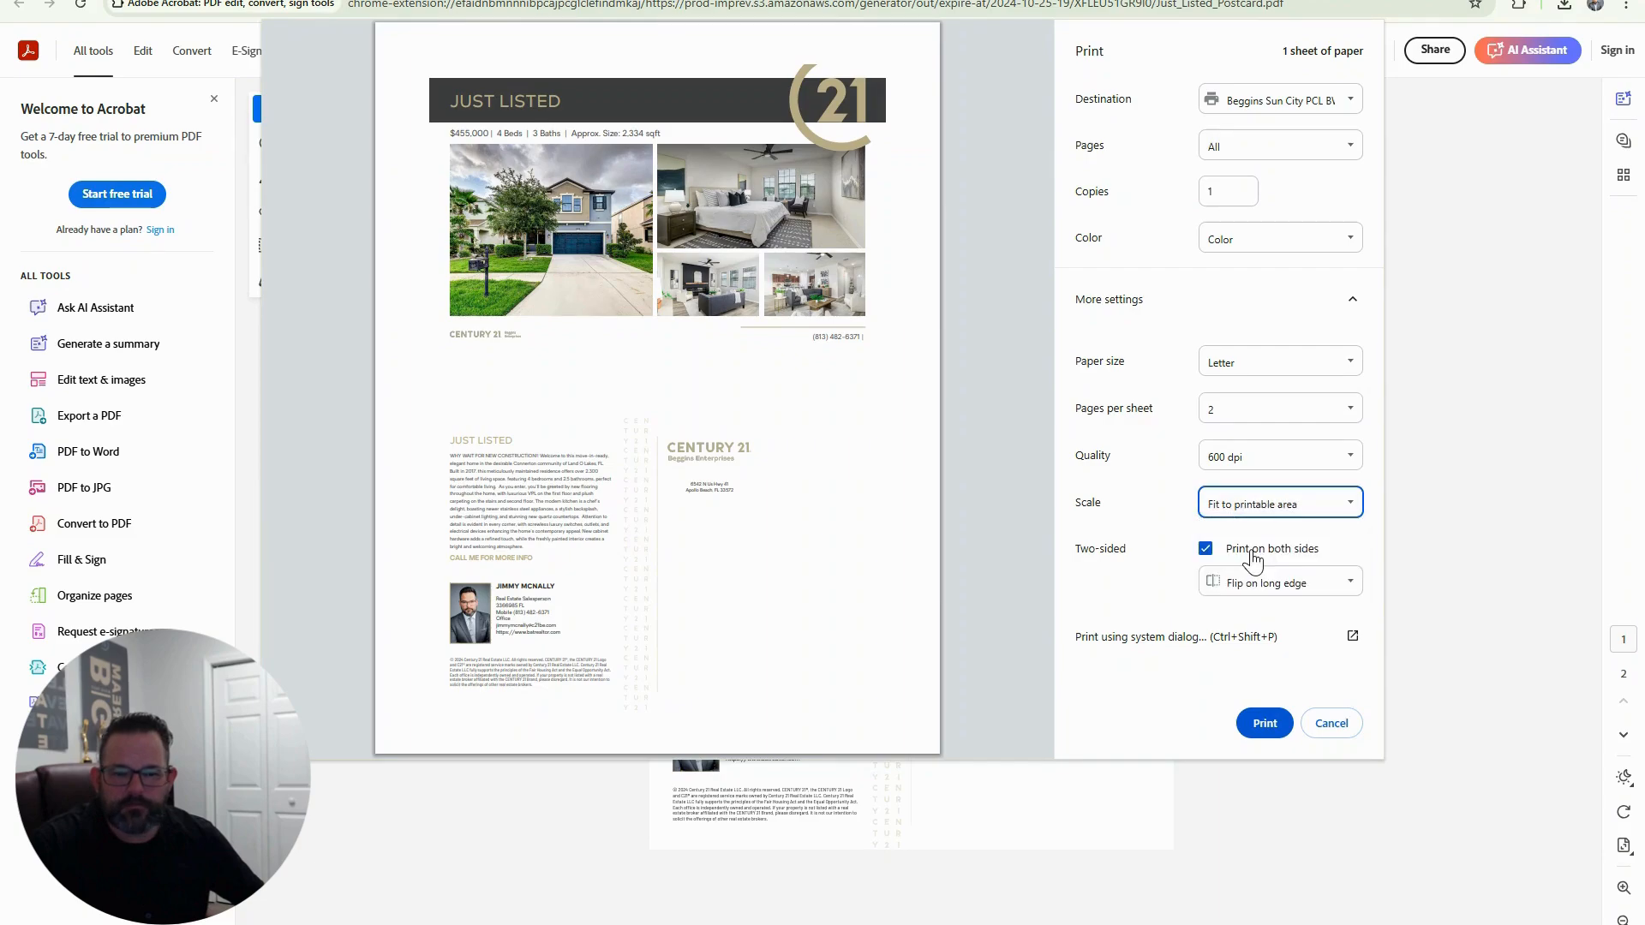
pyautogui.click(1264, 511)
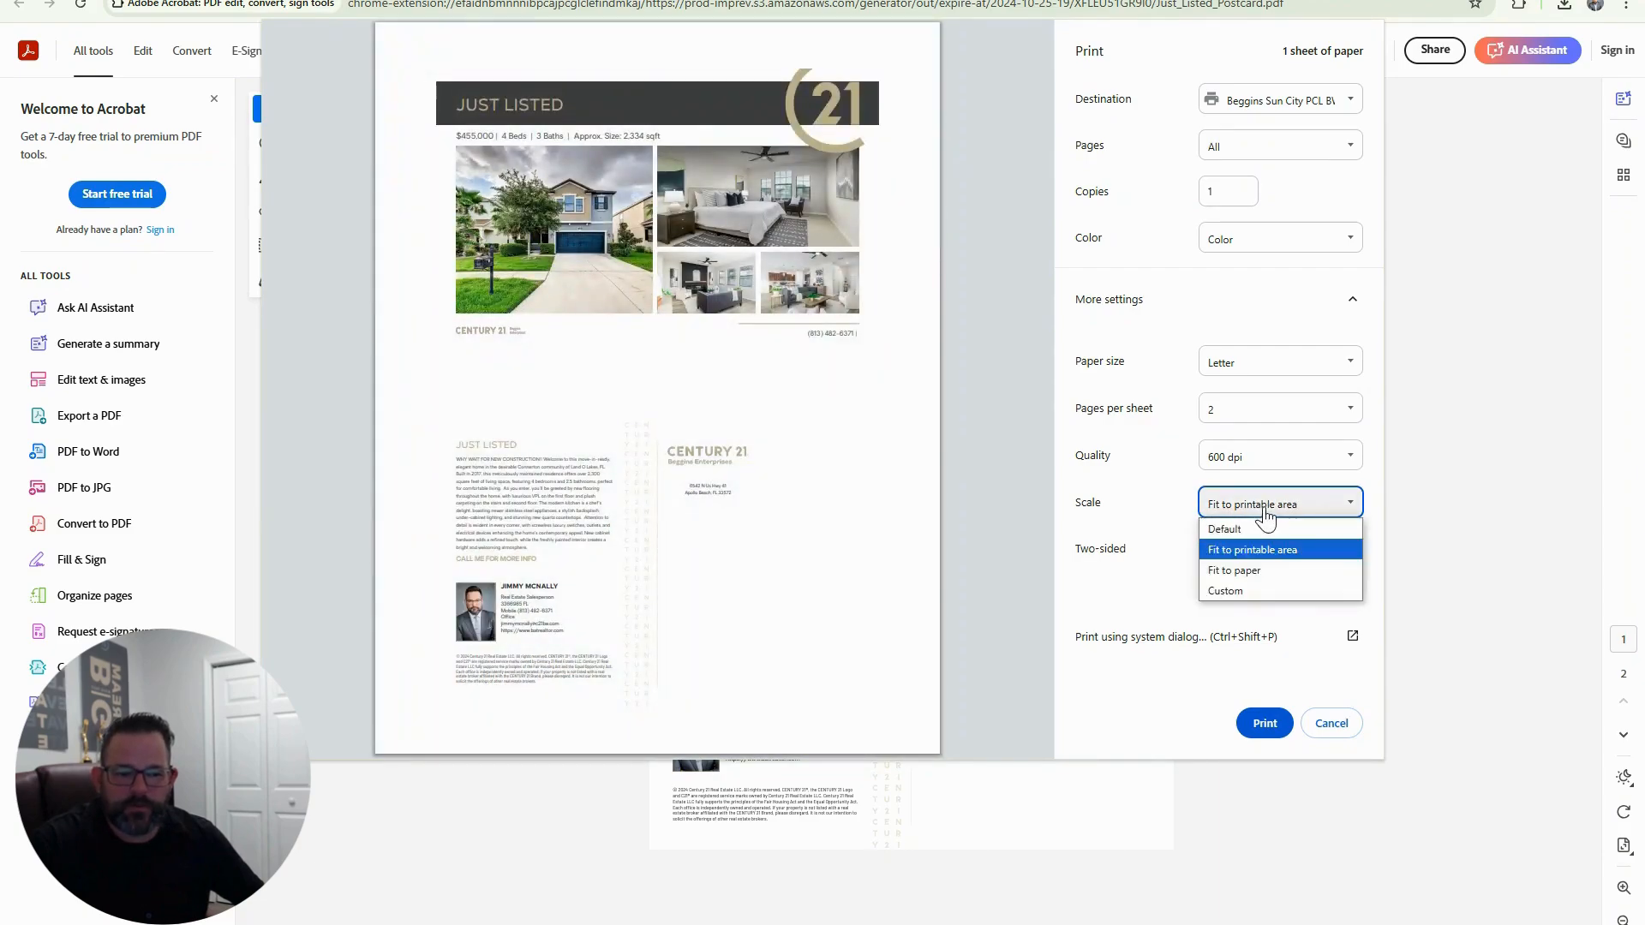
pyautogui.click(1253, 571)
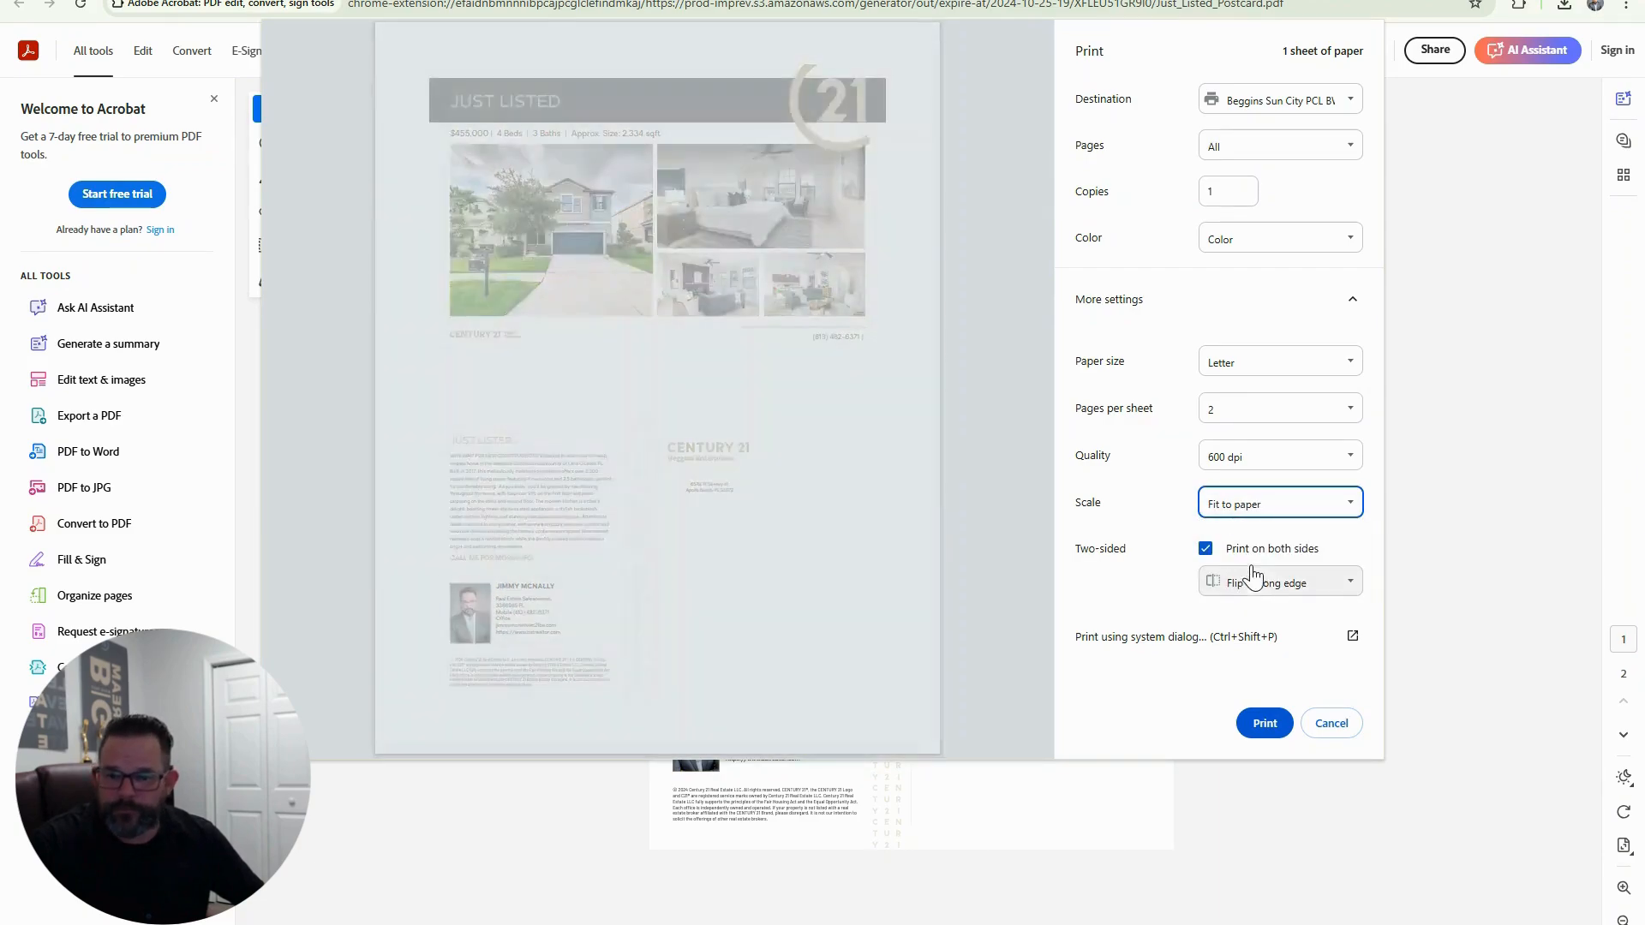
# Switch the print scale to Custom and raise it to 140
pyautogui.click(1265, 512)
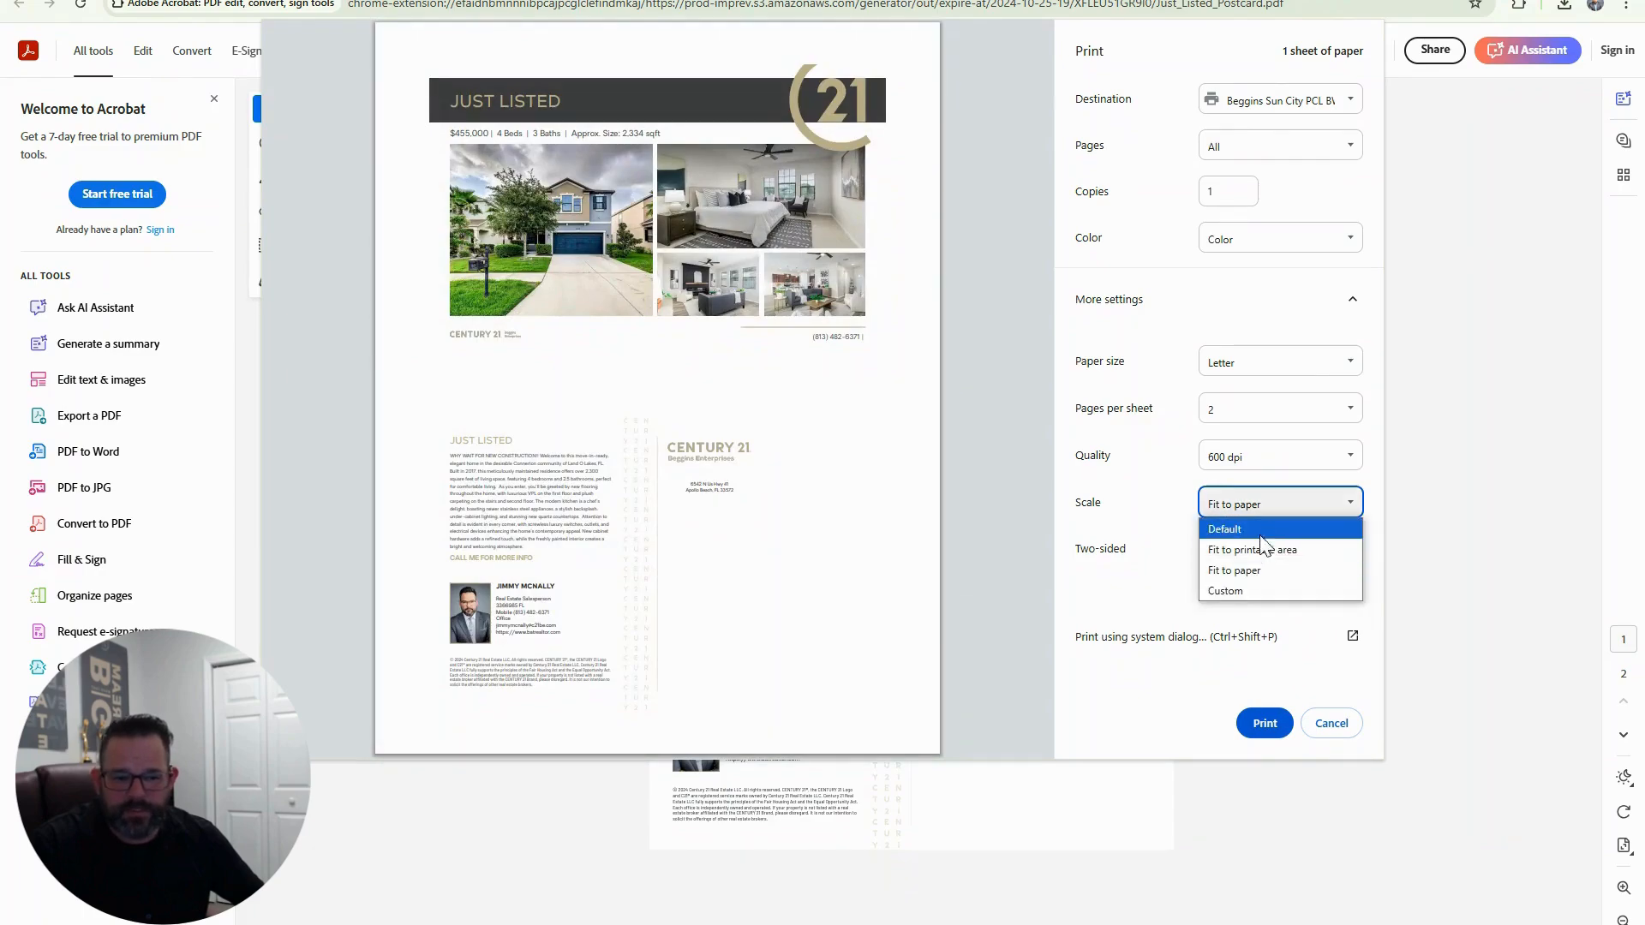
pyautogui.click(1245, 591)
pyautogui.click(1244, 531)
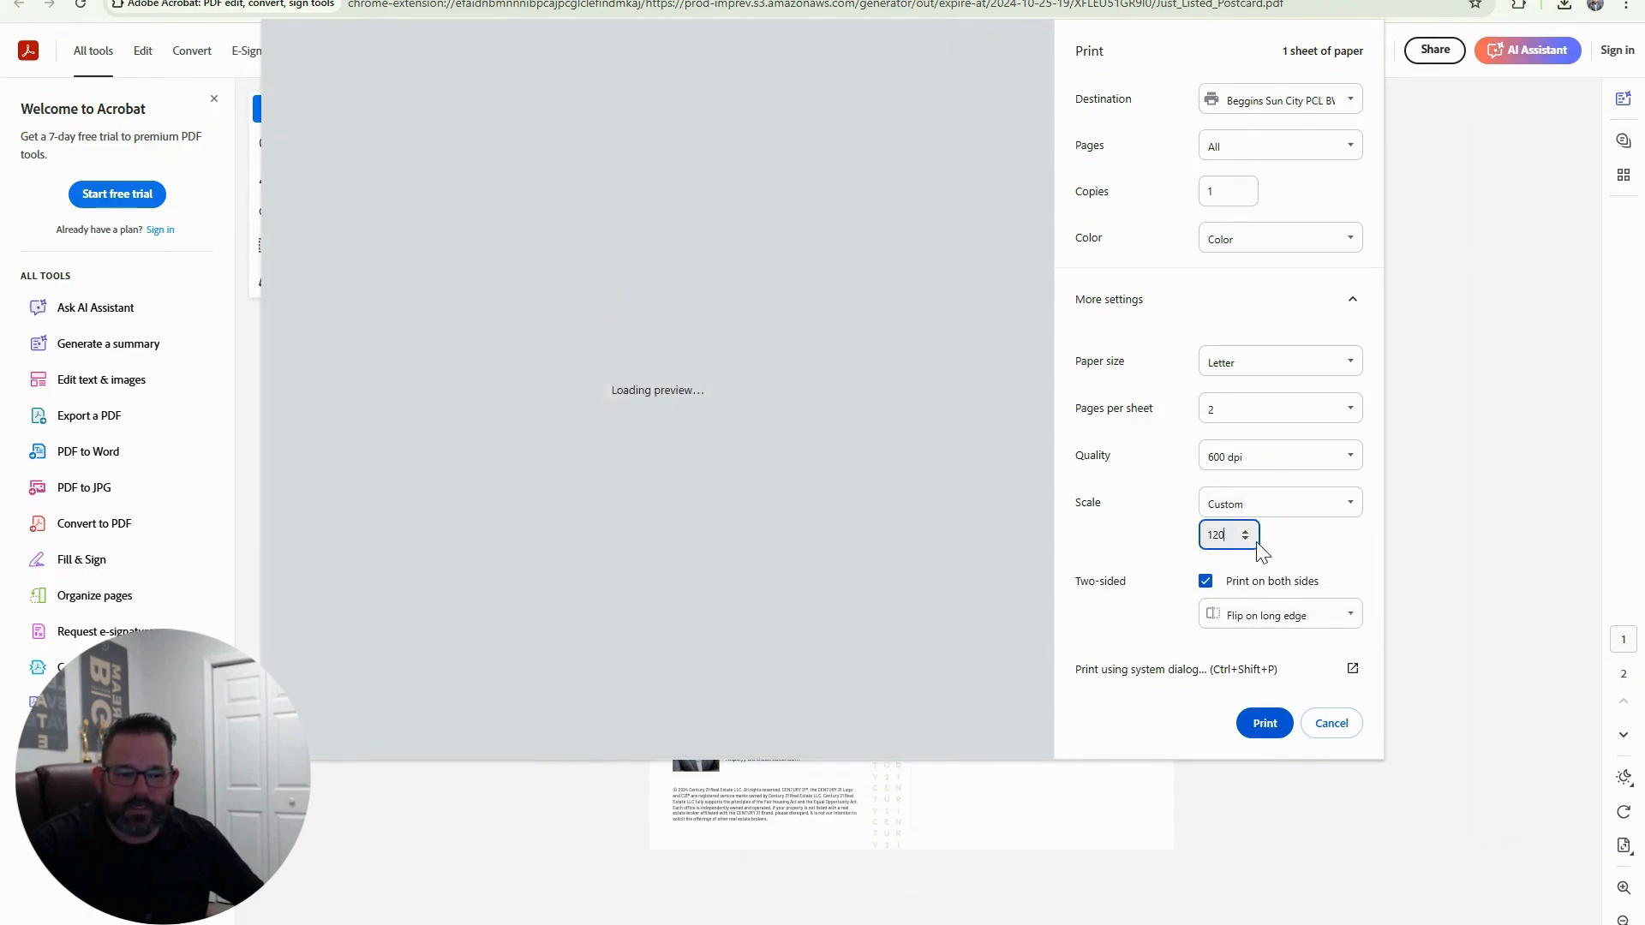
pyautogui.click(1245, 532)
pyautogui.click(1245, 532)
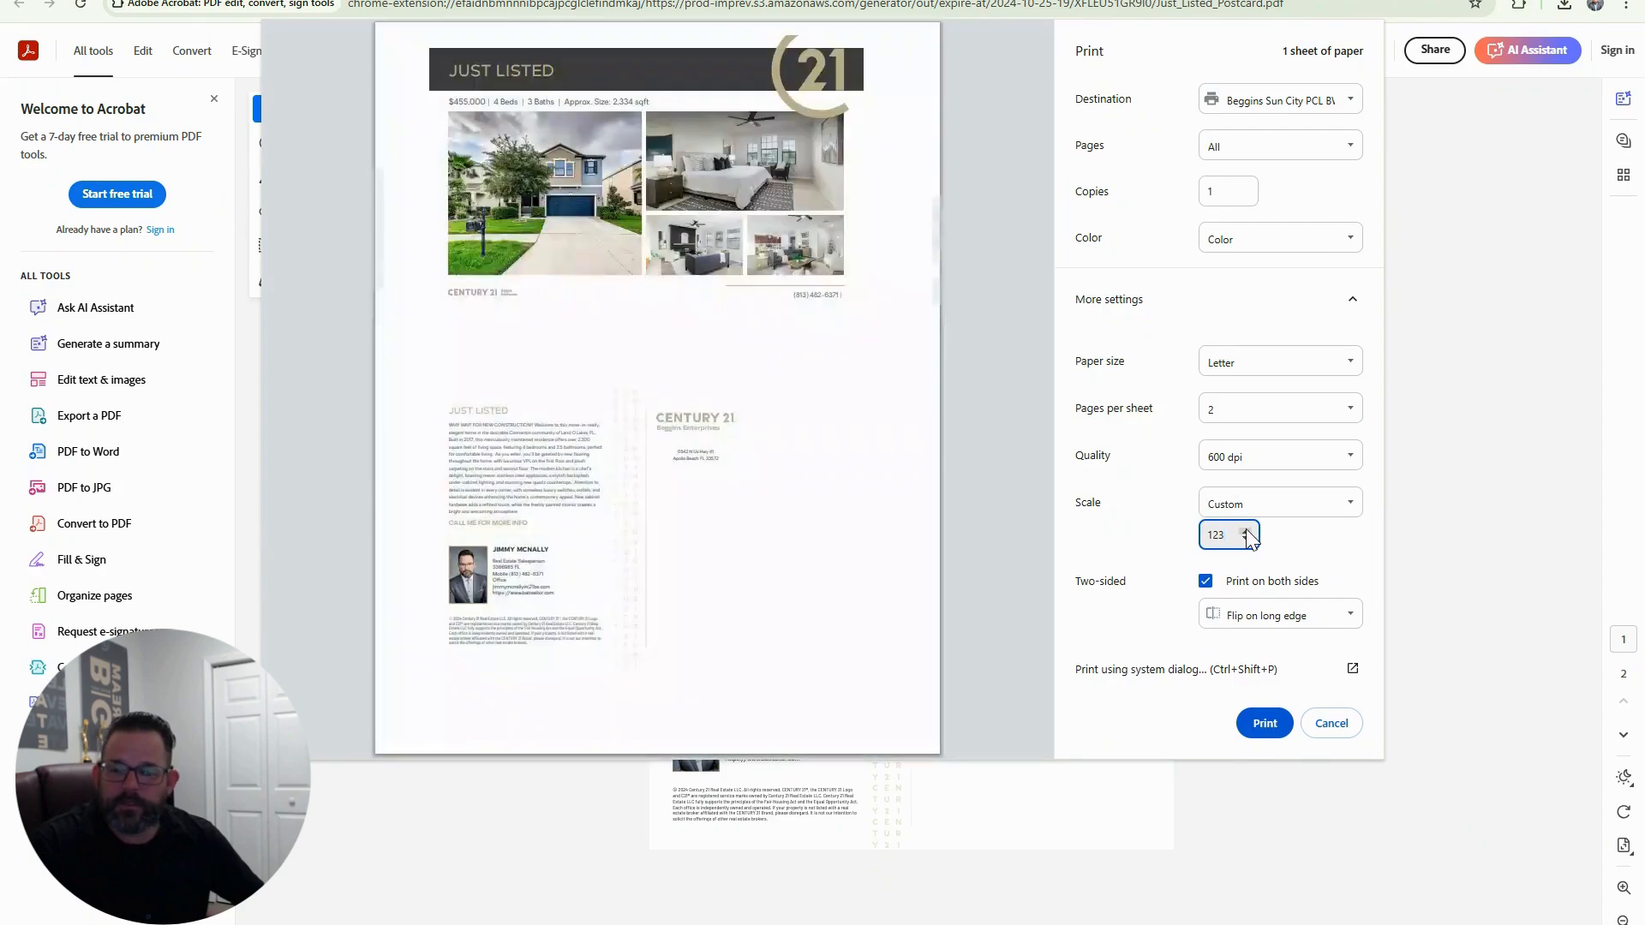
pyautogui.click(1245, 532)
pyautogui.click(1245, 531)
pyautogui.click(1245, 531)
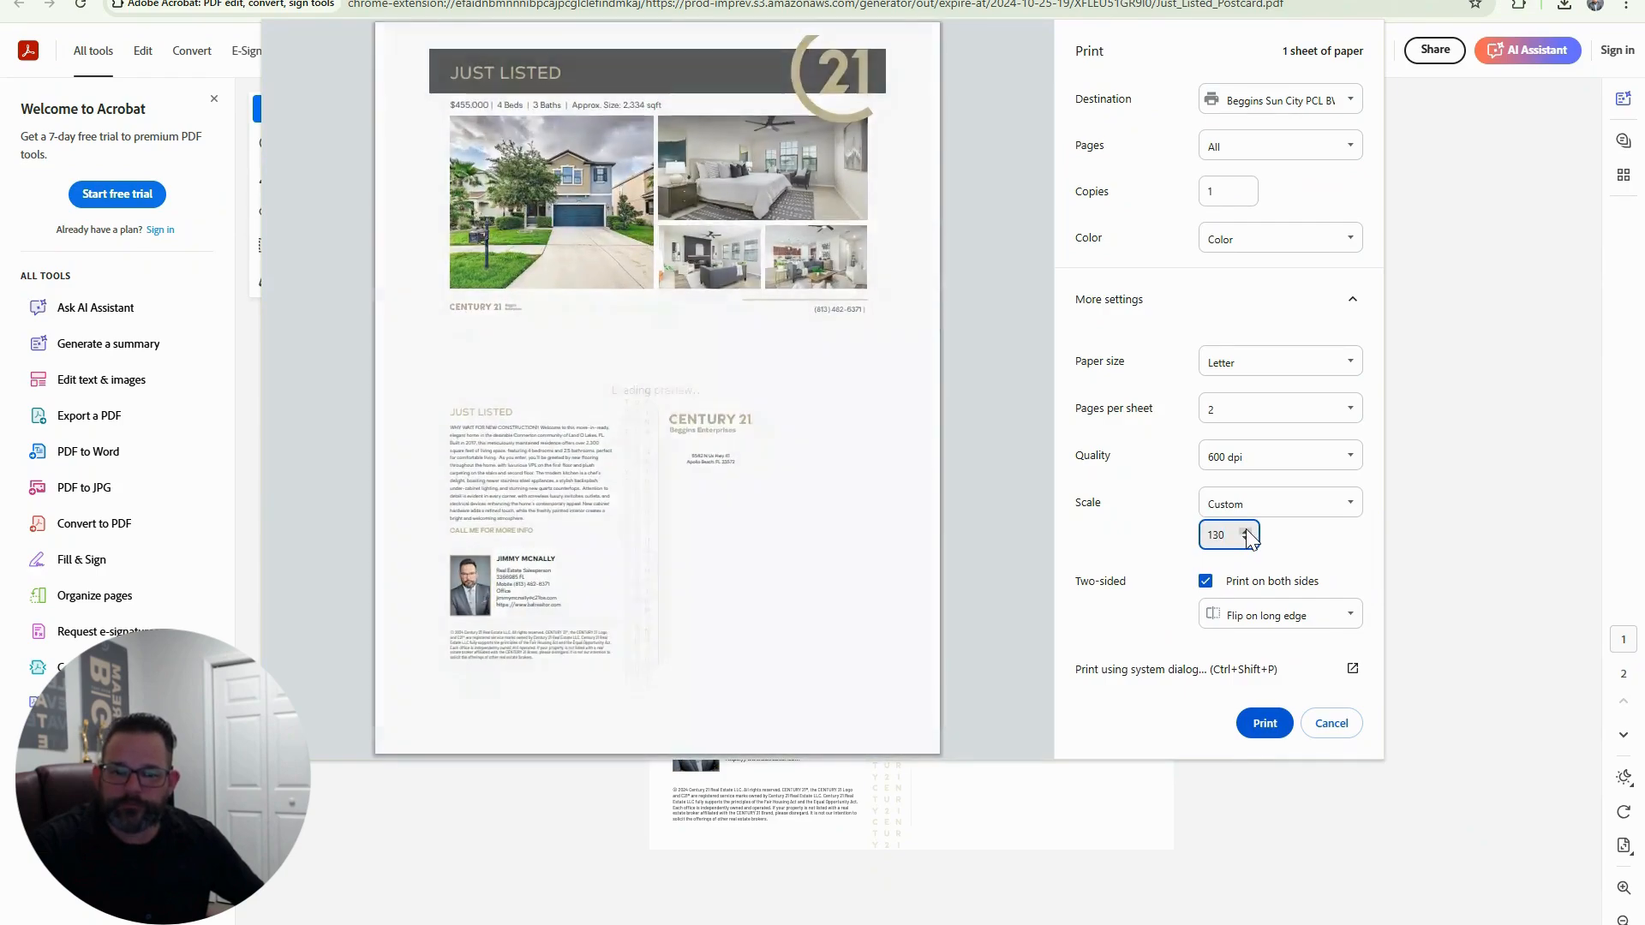
pyautogui.click(1245, 531)
pyautogui.click(1245, 531)
pyautogui.click(1245, 532)
pyautogui.click(1245, 531)
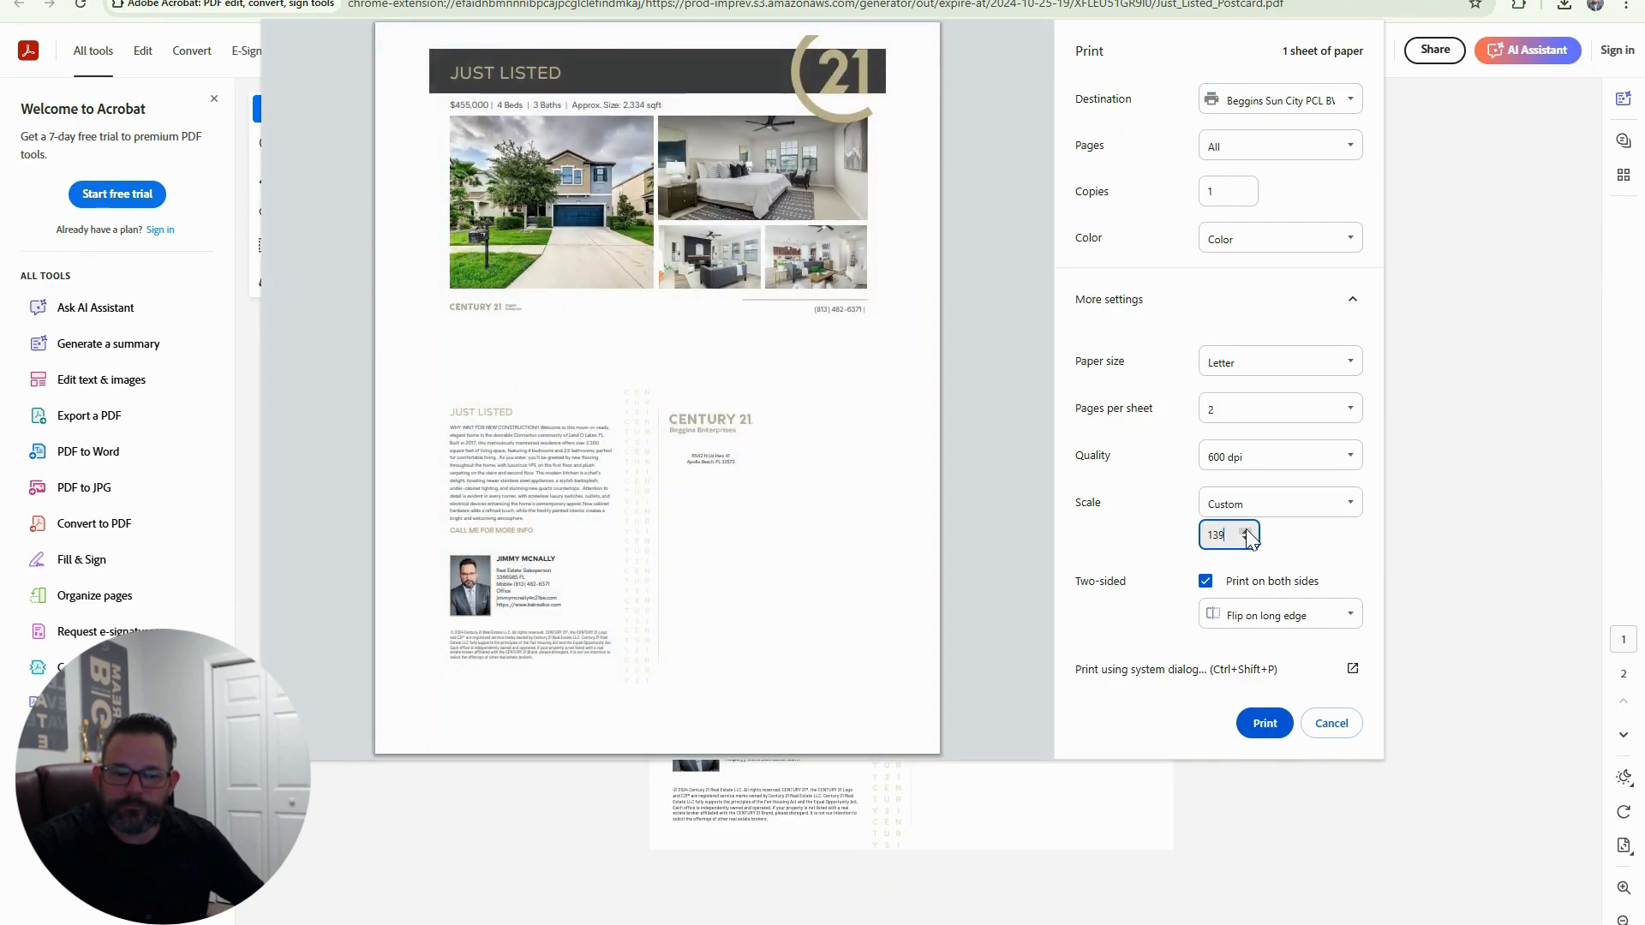
pyautogui.click(1245, 531)
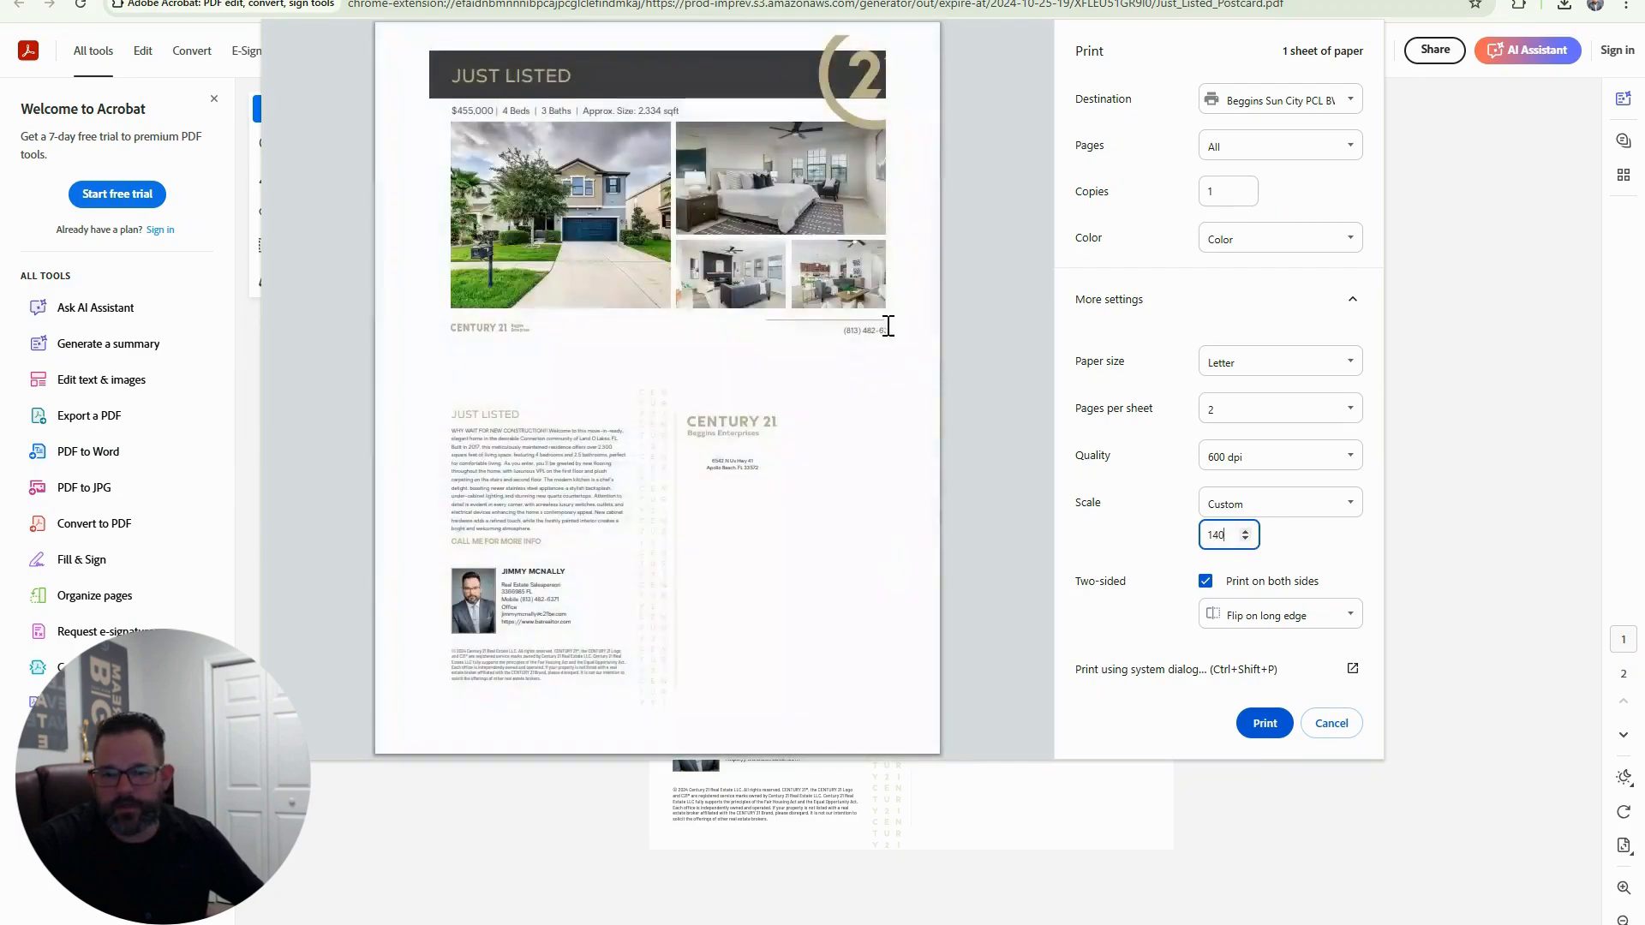
# Set the number of copies to 2 and the two-sided printing to Flip on short edge
pyautogui.click(1244, 188)
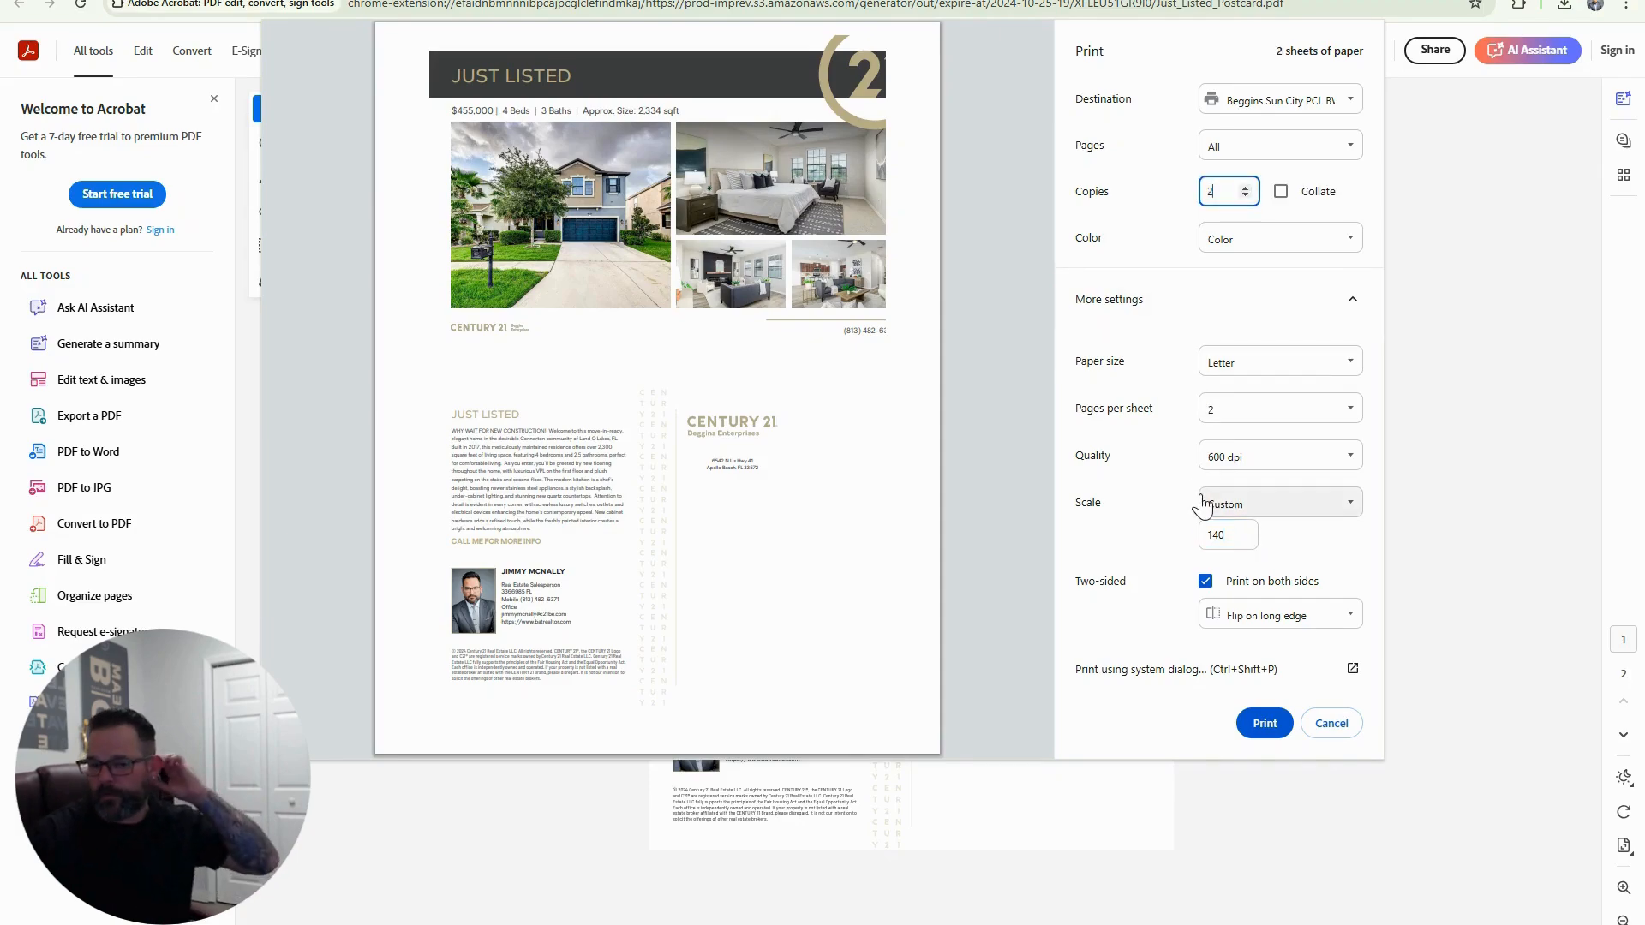
pyautogui.click(1285, 616)
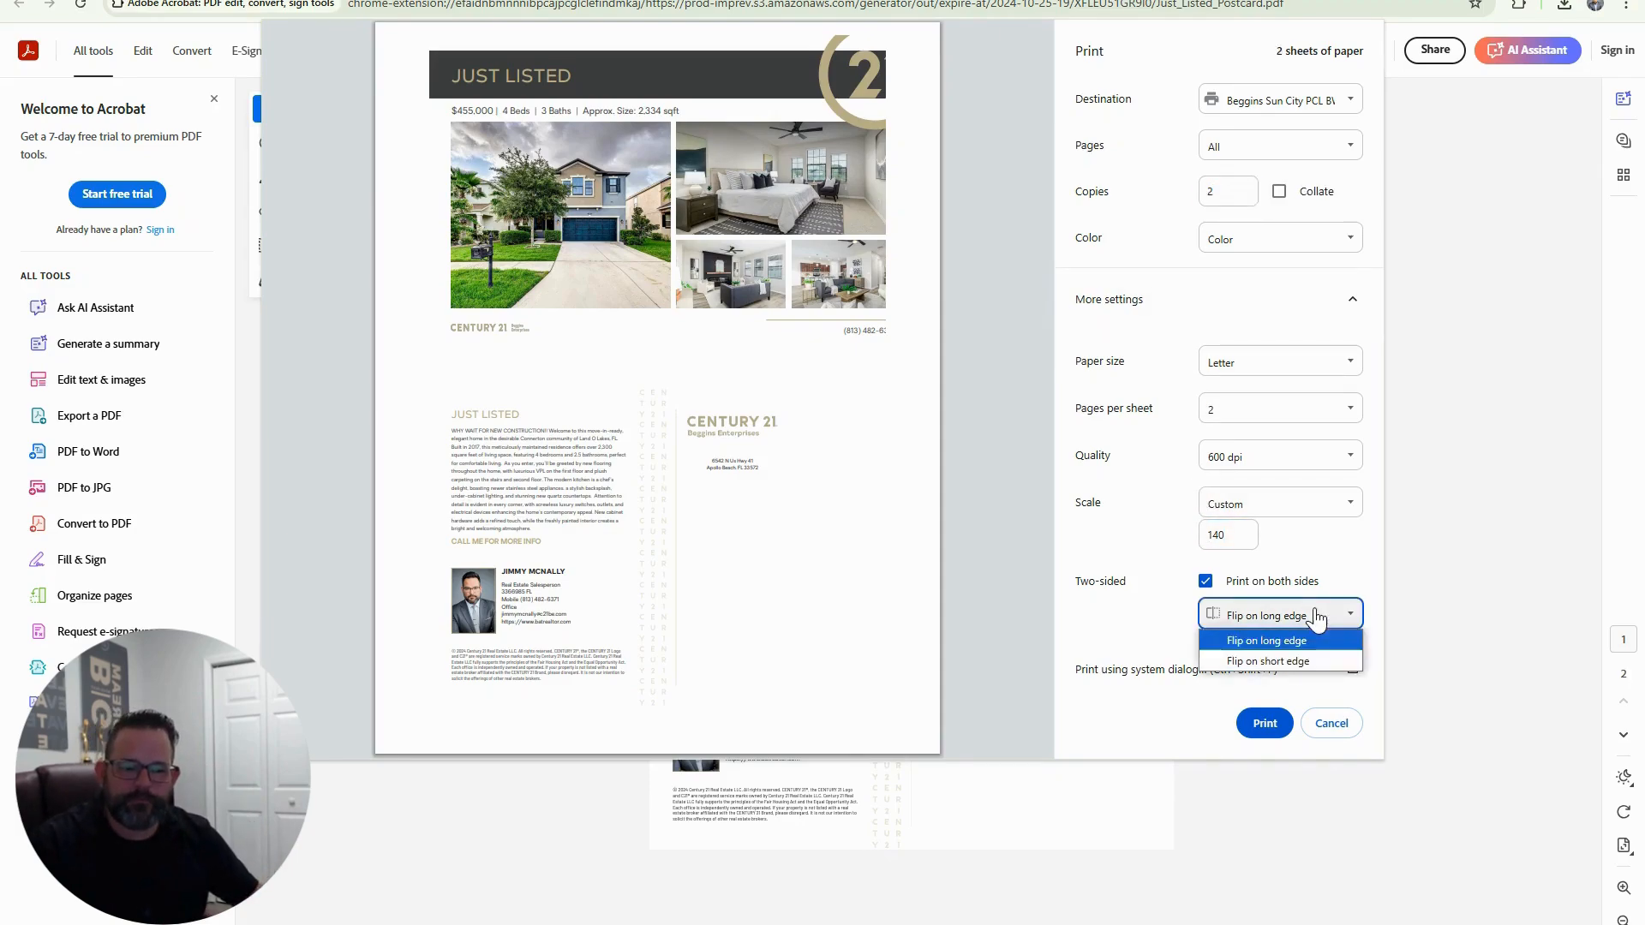
pyautogui.click(1249, 661)
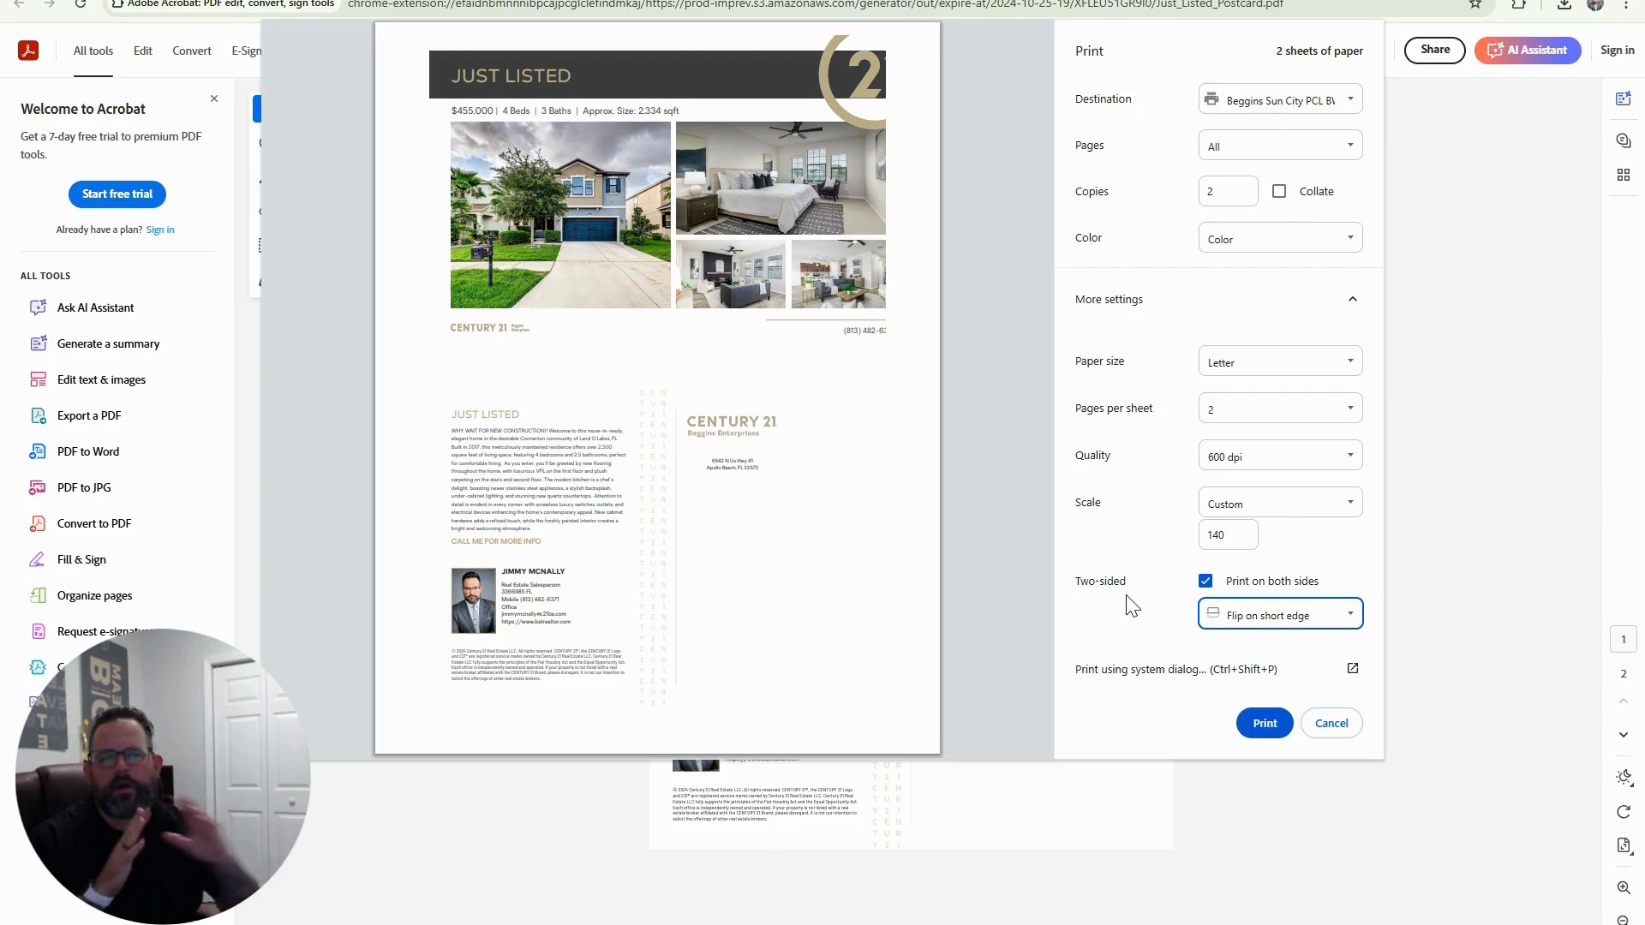